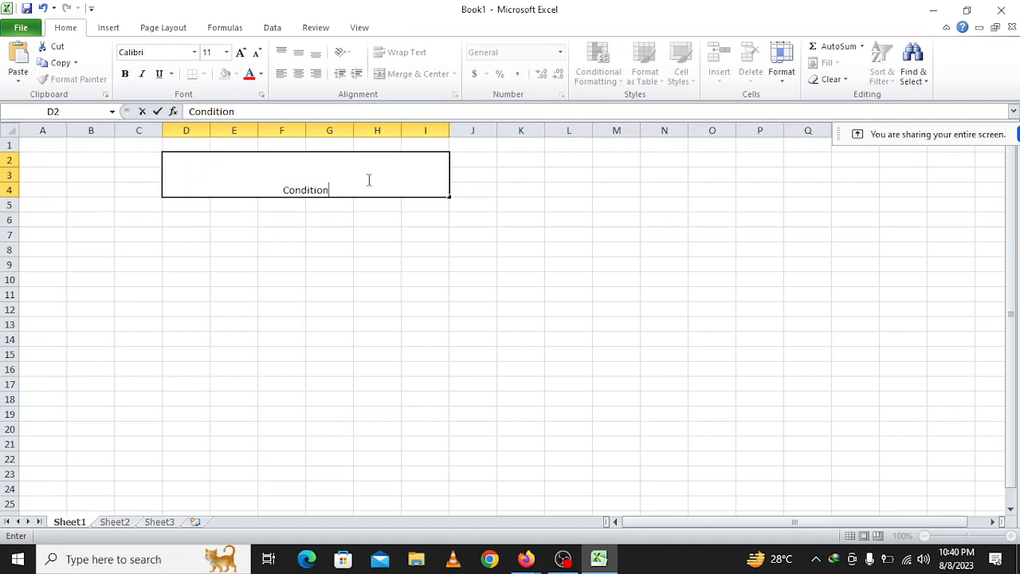
Complete the title "Conditional Formatting" in the merged cell D2:I4.
type("Form")
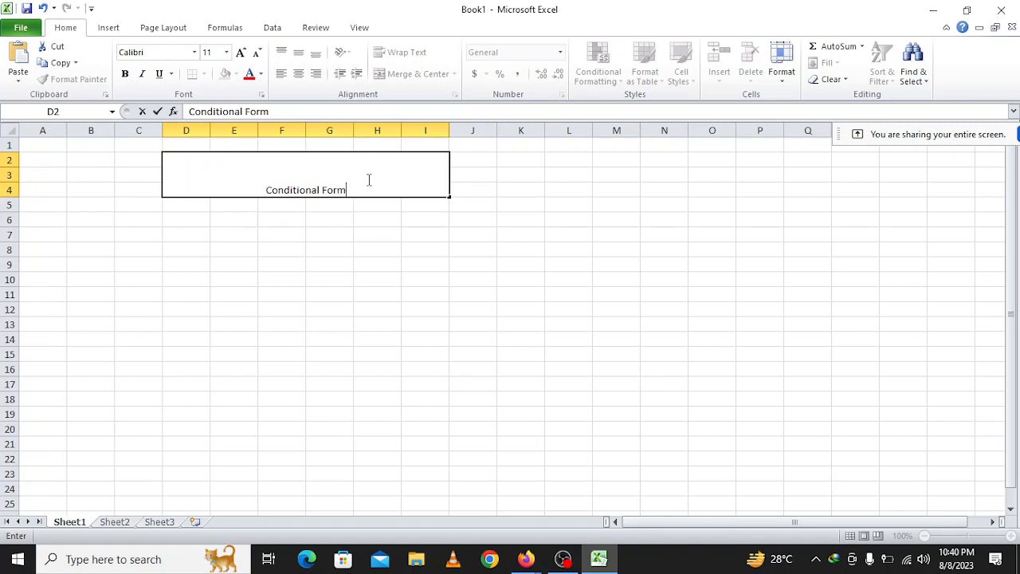
type("atting")
key("Return")
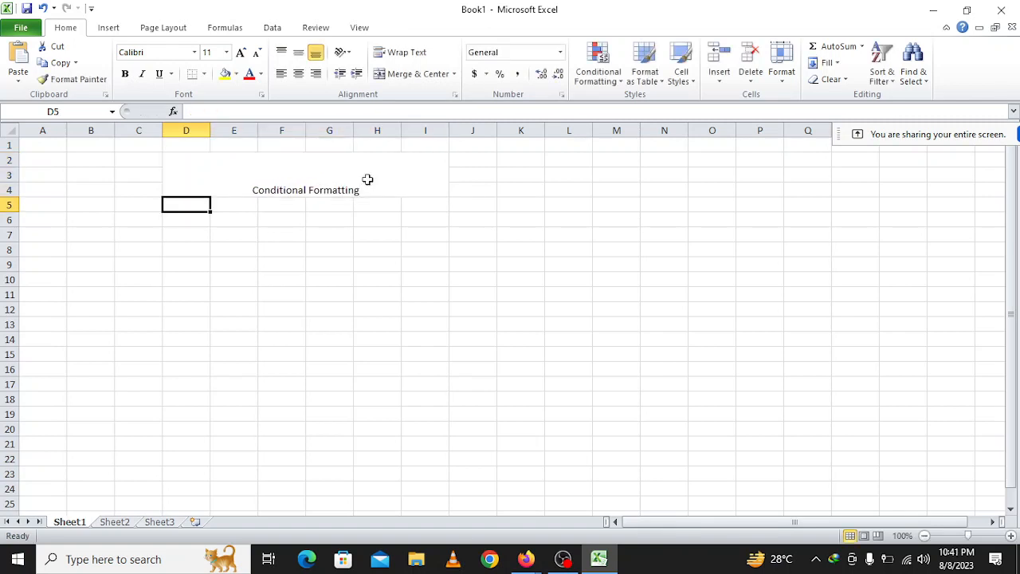
Format the title cell with middle vertical alignment, font size 24 and bold text.
left_click(367, 179)
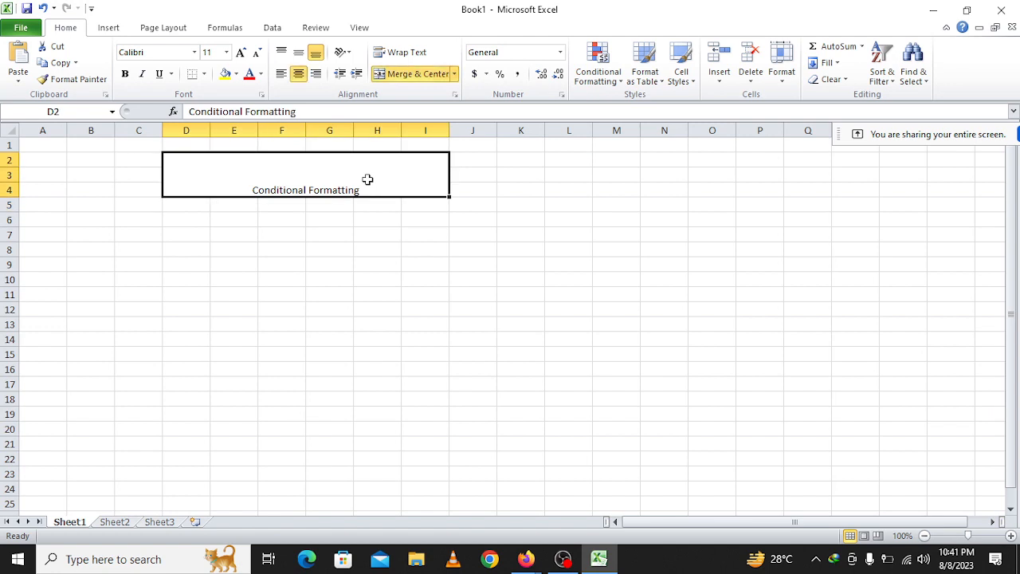
left_click(301, 54)
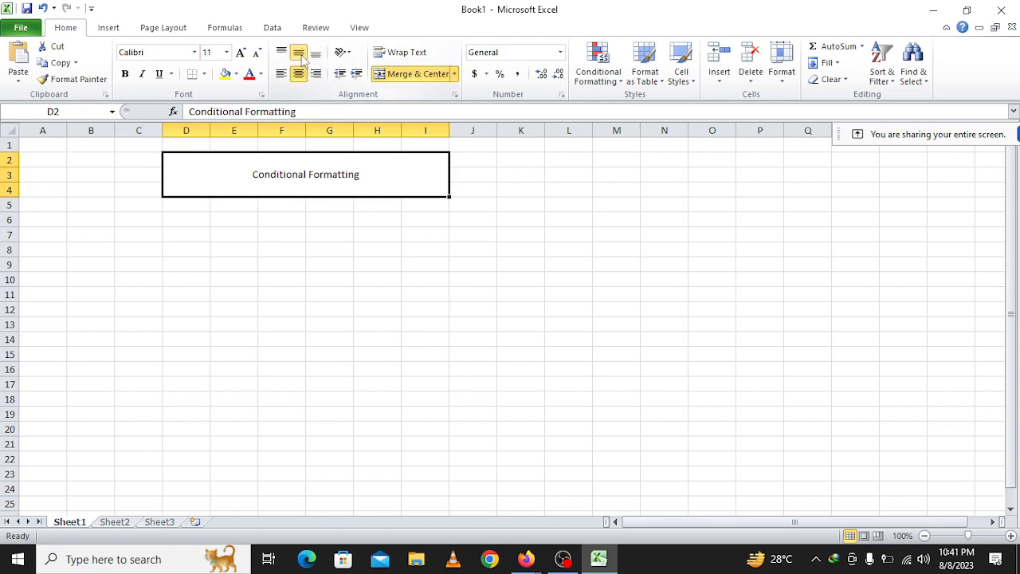
left_click(242, 53)
left_click(242, 53)
left_click(242, 52)
left_click(242, 53)
left_click(242, 53)
left_click(242, 53)
left_click(241, 53)
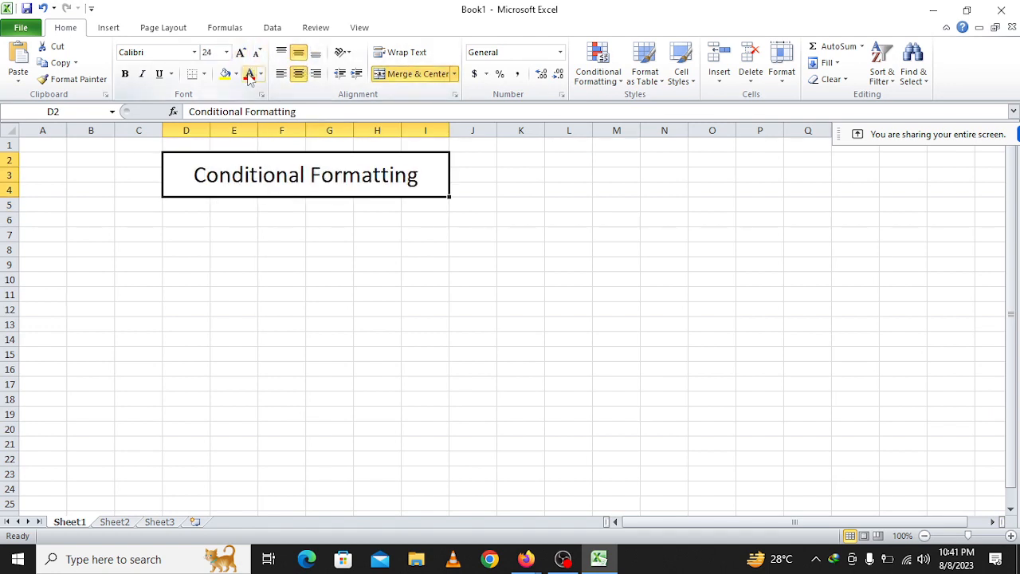
left_click(236, 74)
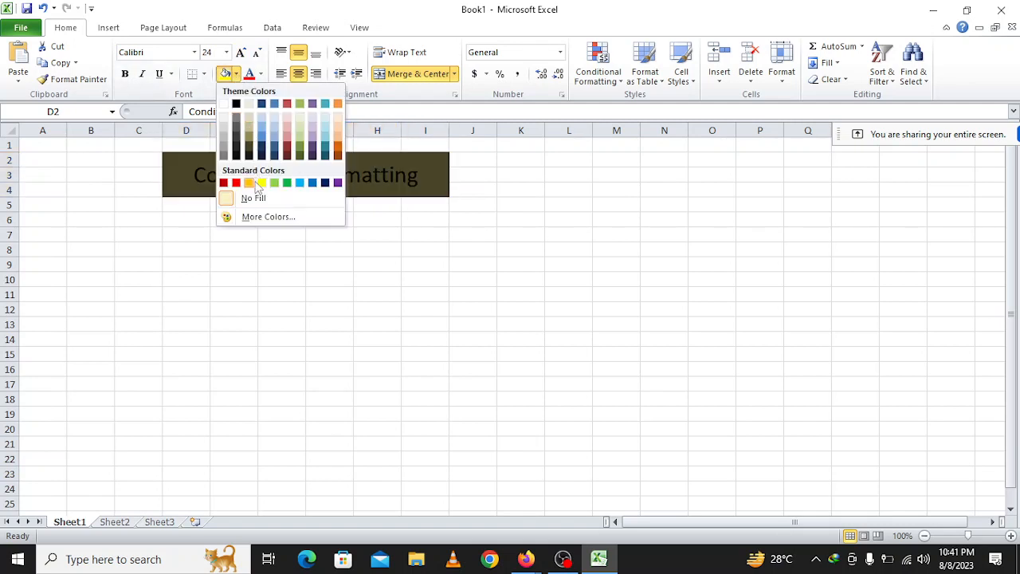
left_click(261, 75)
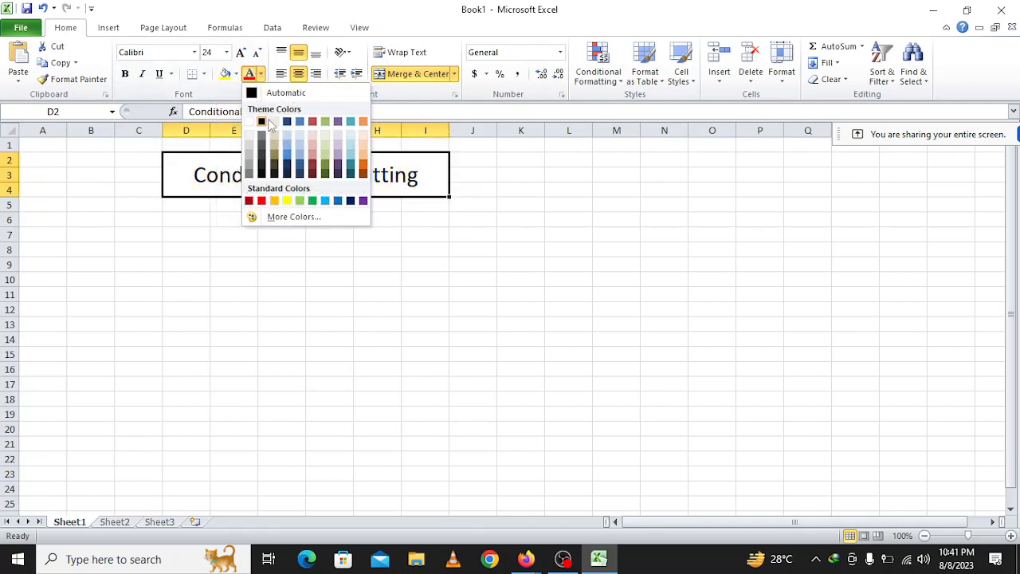
left_click(236, 74)
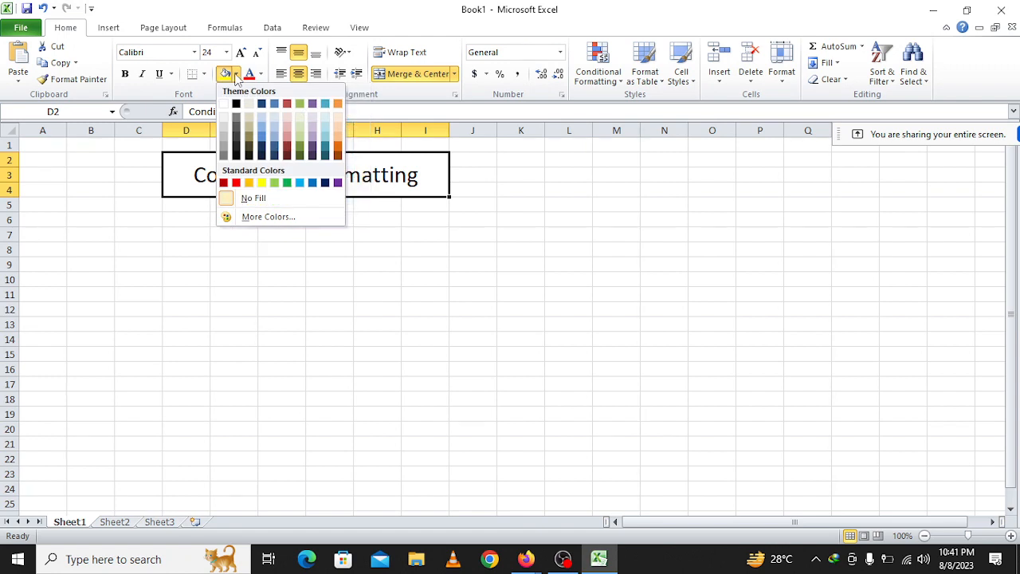
left_click(125, 74)
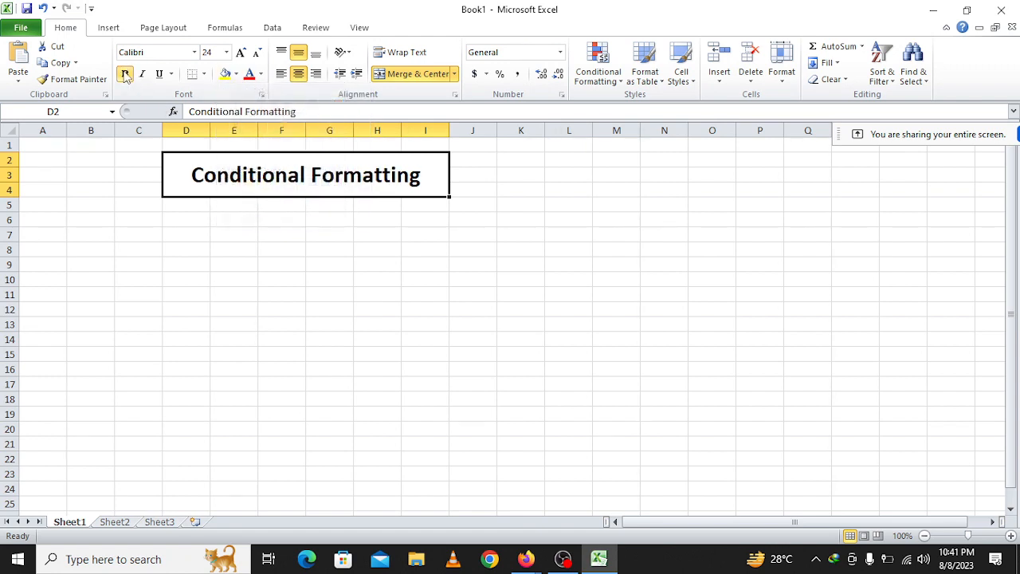
left_click(326, 254)
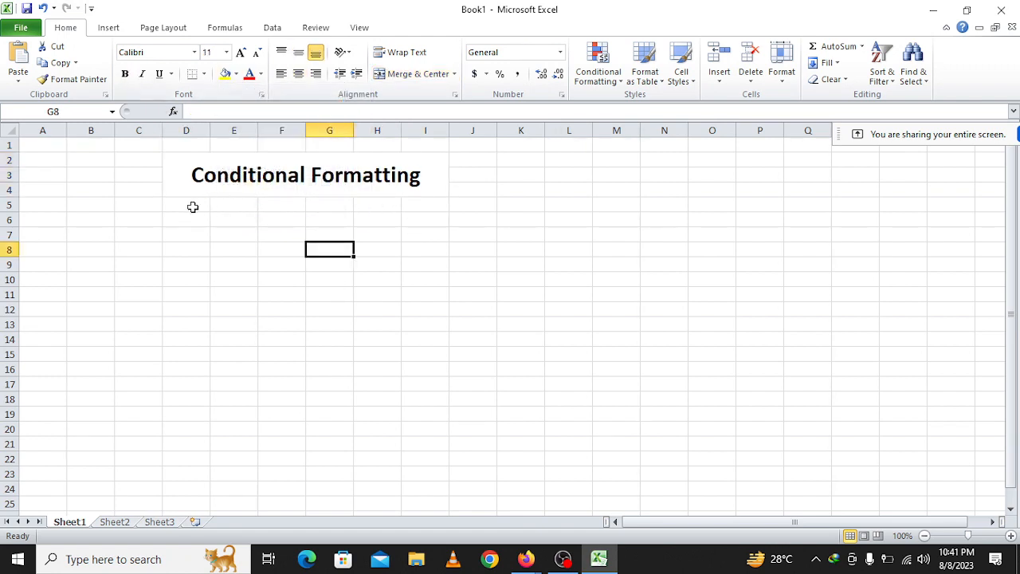
Enter the sample values 230, 200, 180 and 170 across cells E6 to H6.
left_click(242, 218)
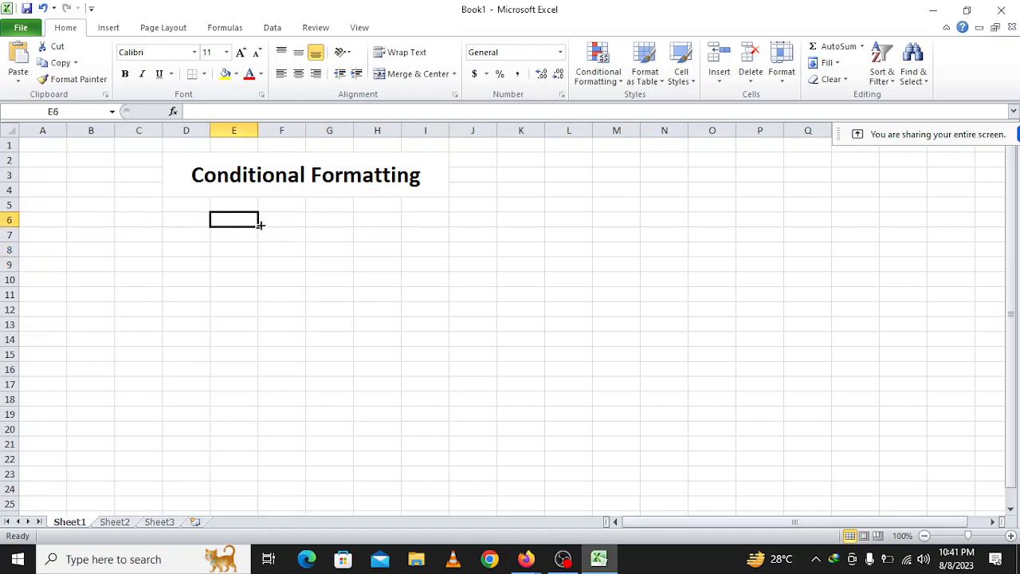
type("230")
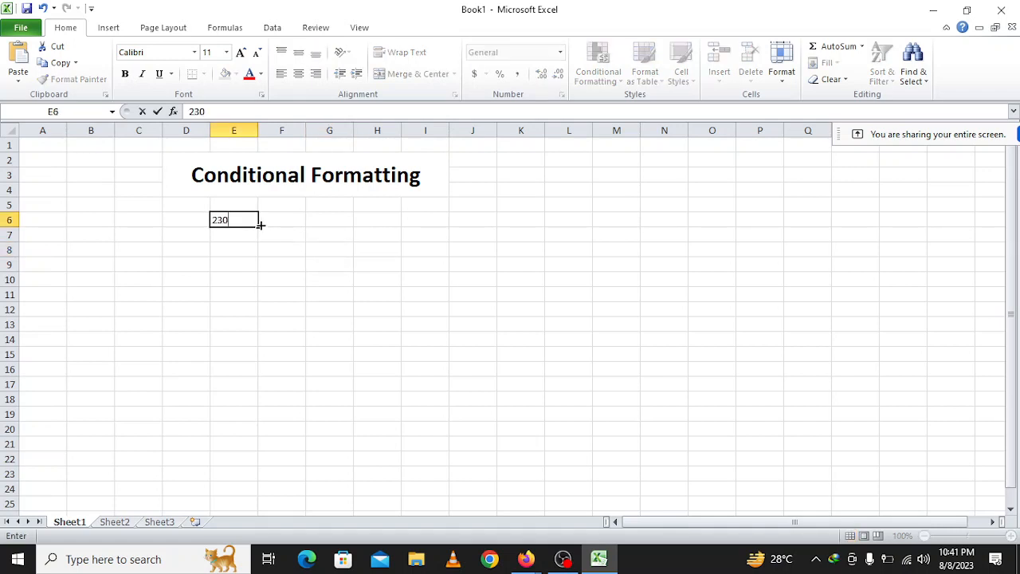
key("Tab")
type("200")
key("Tab")
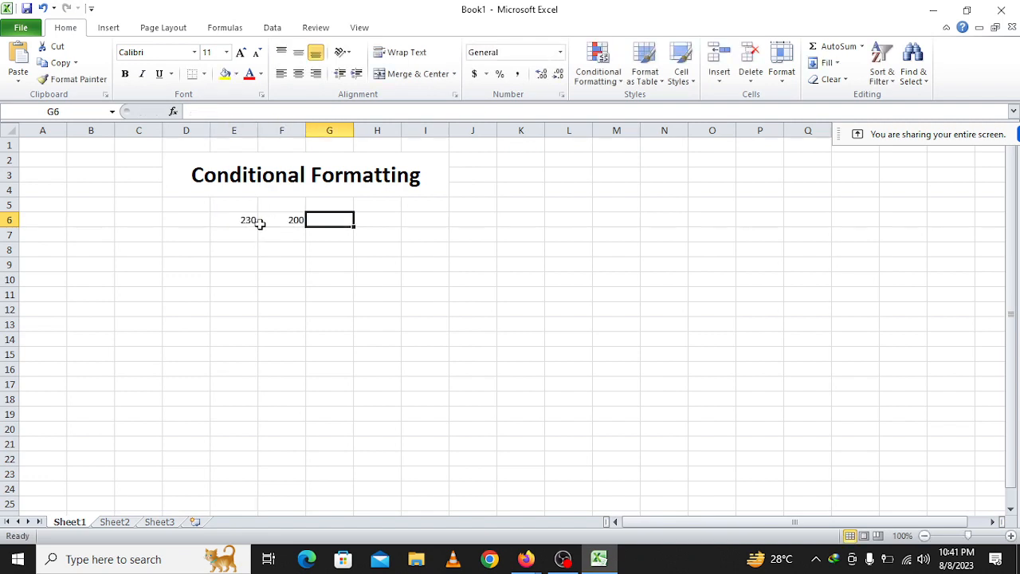
type("180")
key("Tab")
type("2")
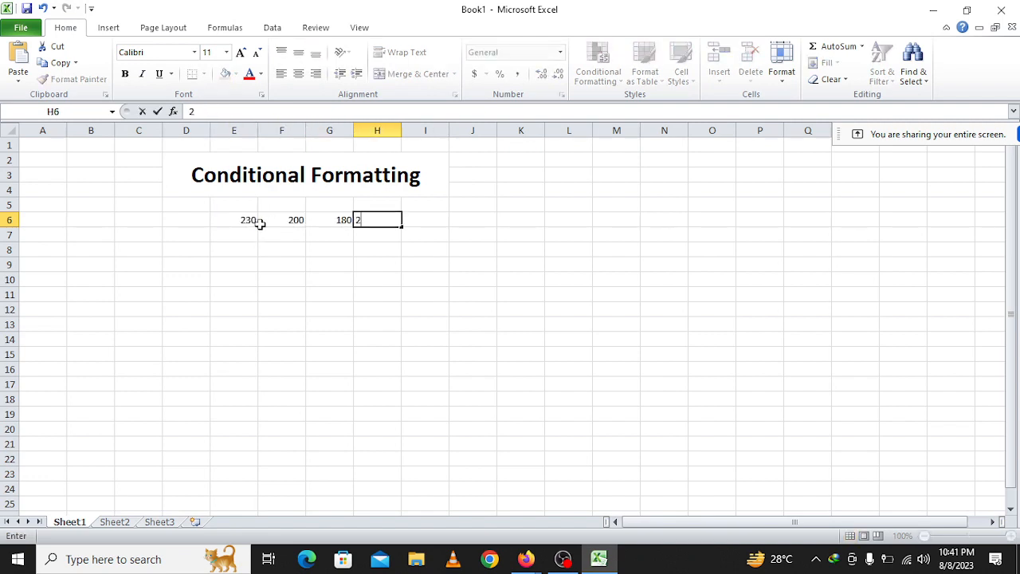
type("70")
key("Return")
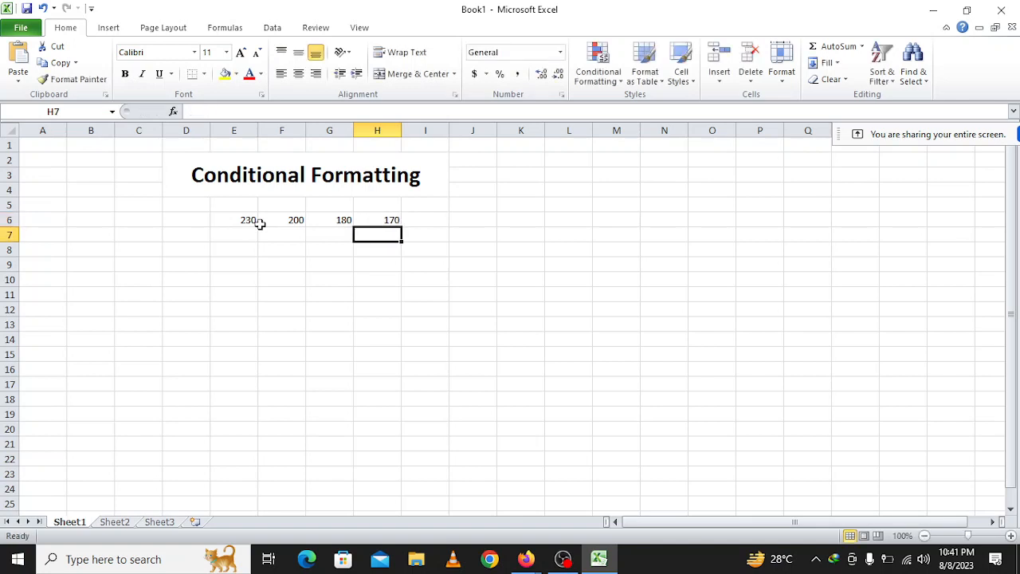
Clear the sample numbers from cells E6 to H6.
left_click(279, 222)
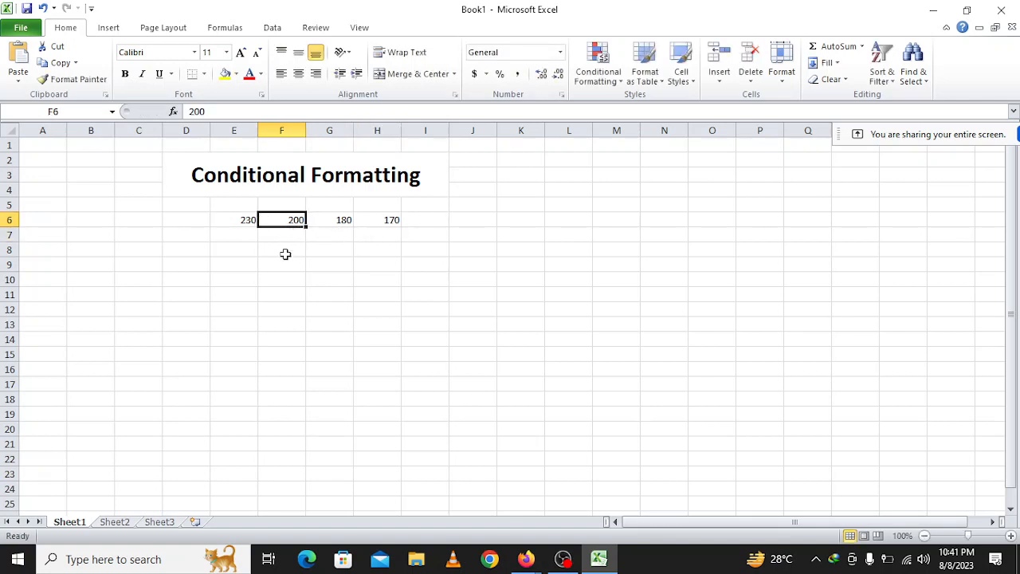
left_click_drag(239, 220, 382, 225)
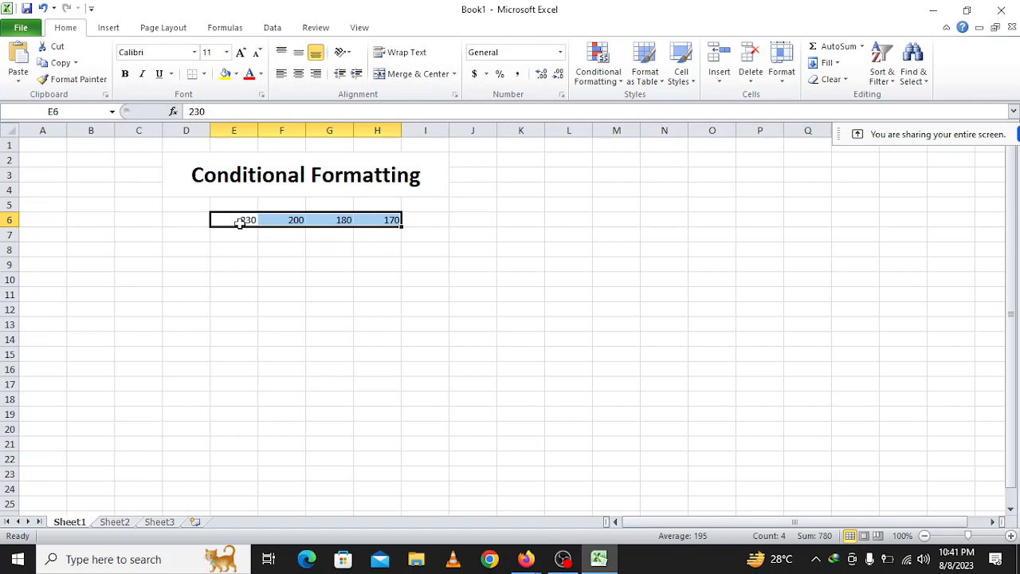
left_click(268, 220)
left_click(319, 219)
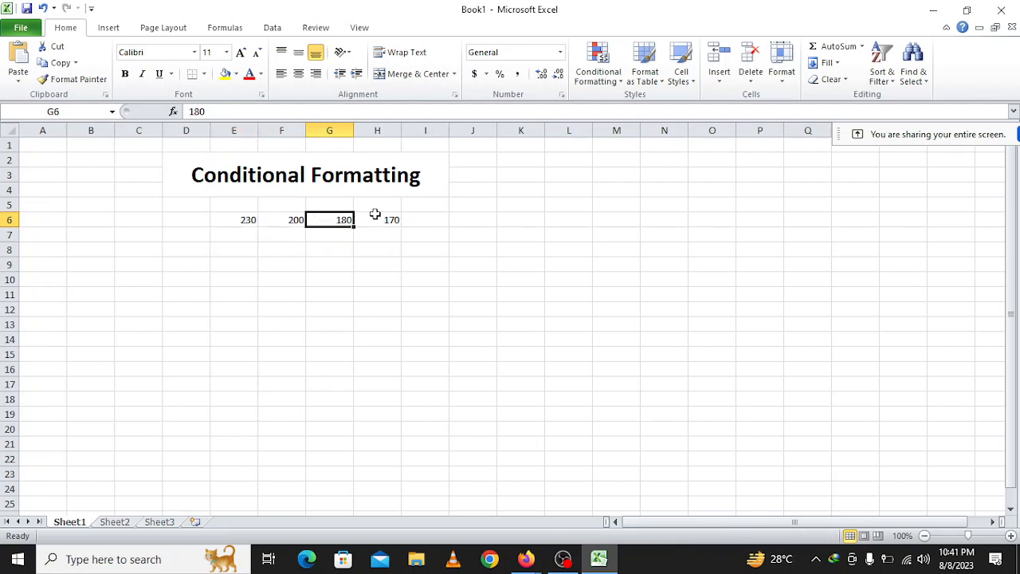
left_click(383, 219)
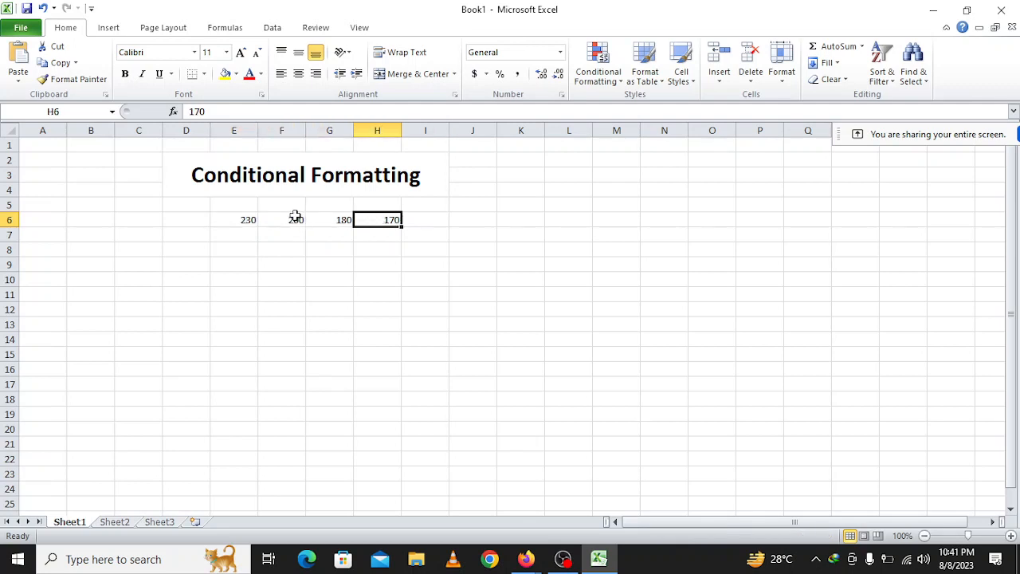
left_click_drag(239, 222, 362, 220)
key("Delete")
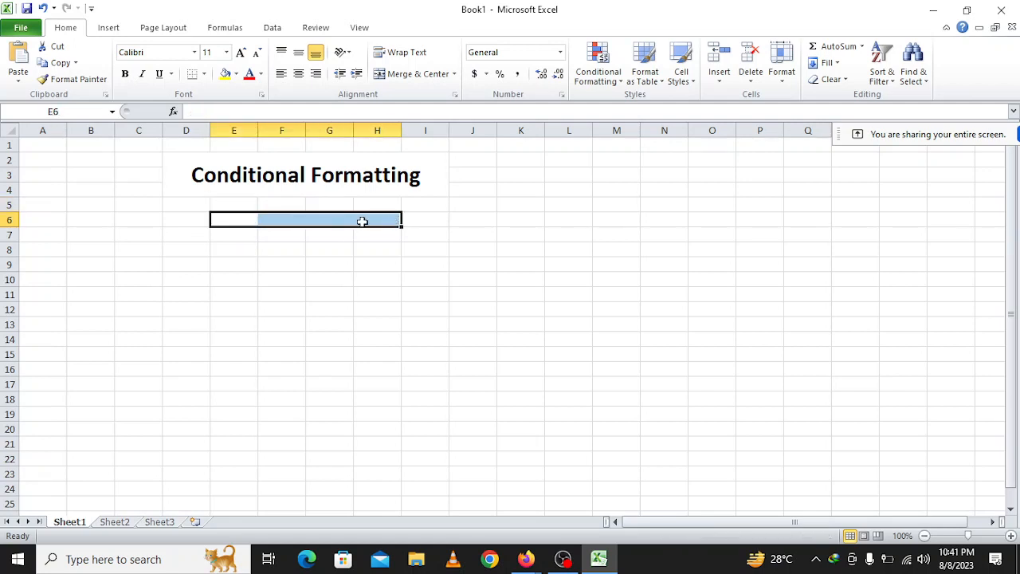
Enter Jan in D6 and autofill the month headings through Jun in I6.
left_click(175, 222)
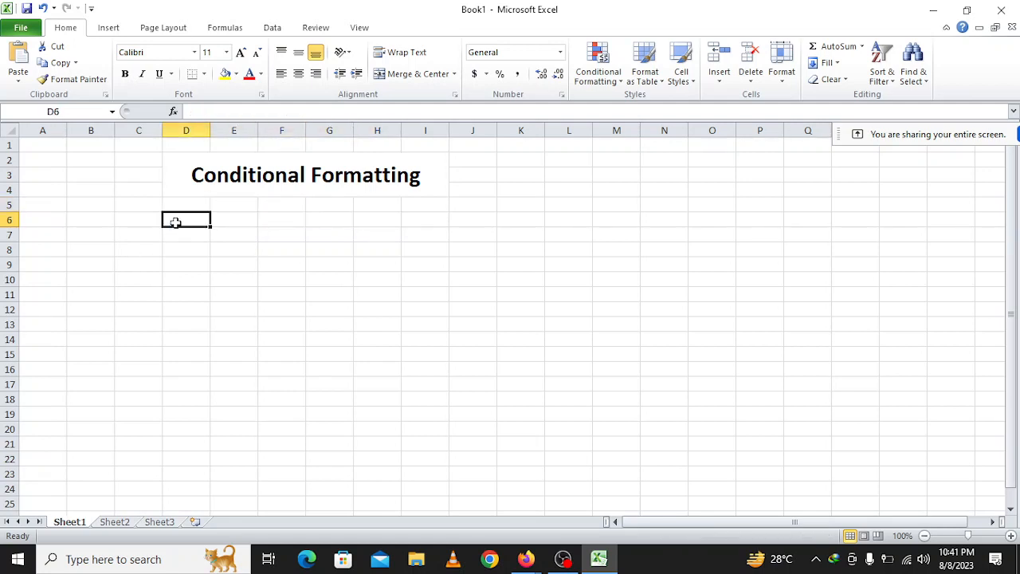
type("Jan")
key("Tab")
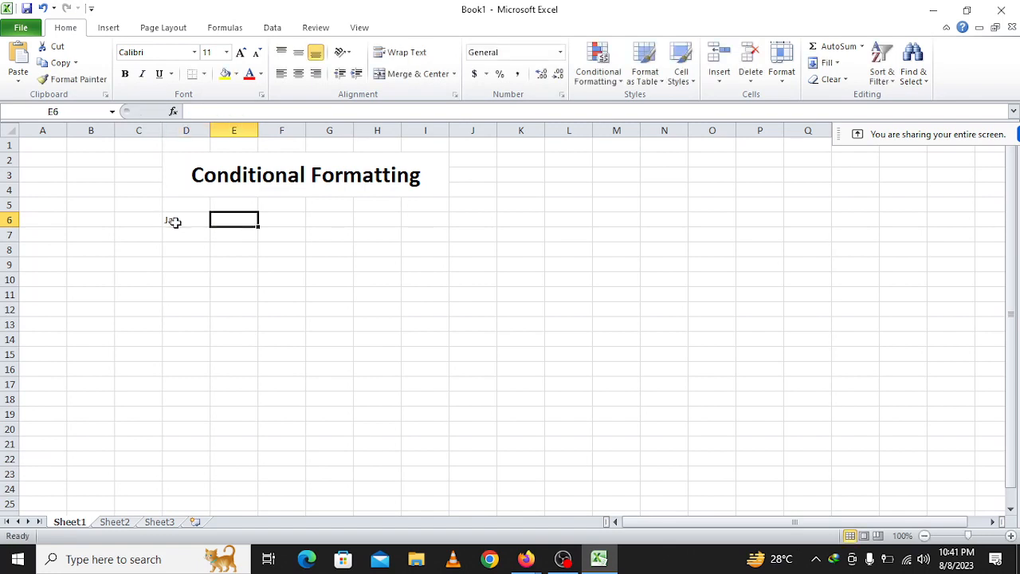
left_click(174, 222)
left_click_drag(212, 228, 458, 235)
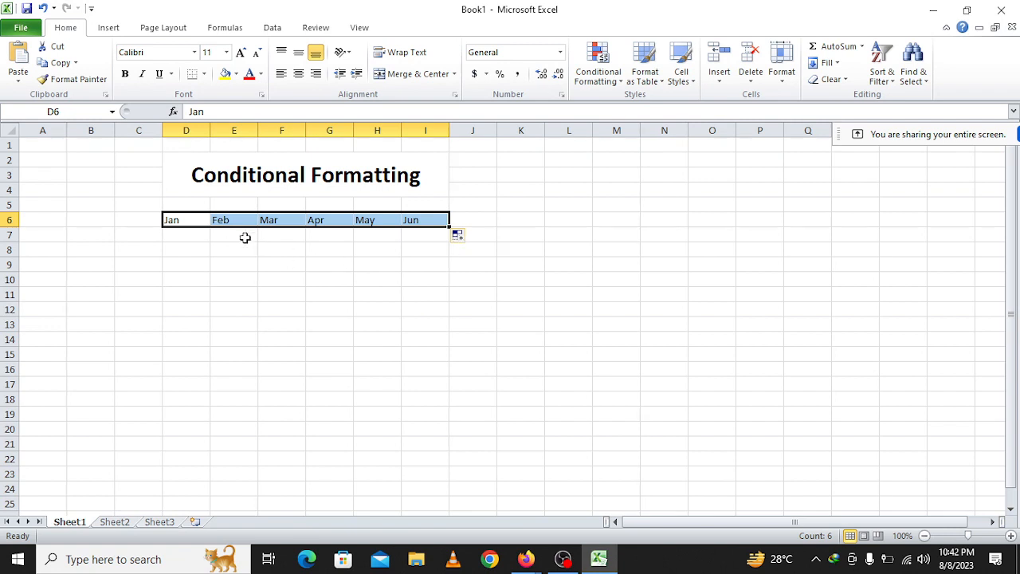
Enter the heading "Product" in C6, beside the month headings.
left_click(141, 223)
left_click(142, 208)
left_click(138, 220)
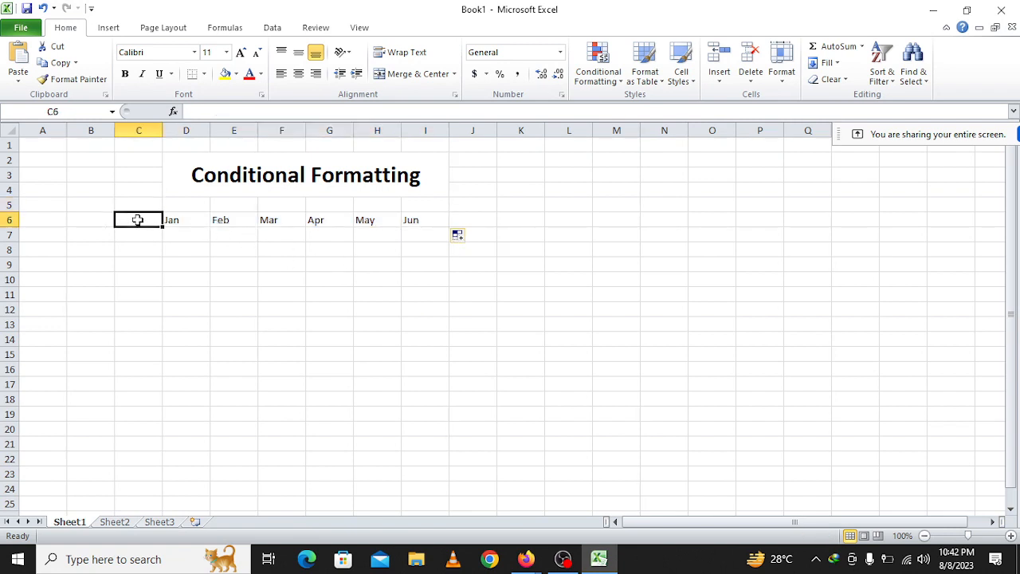
type("Product")
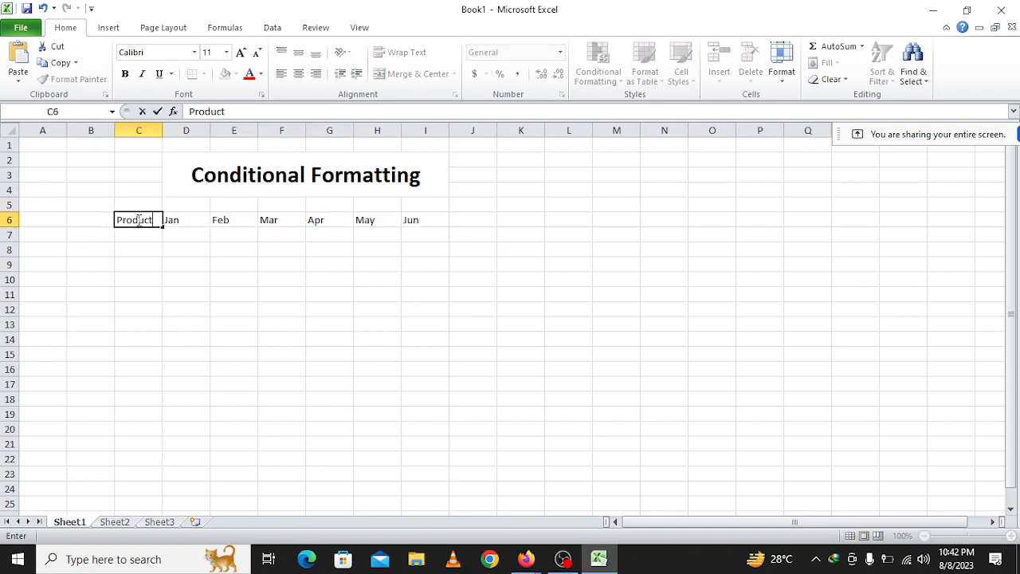
key("Return")
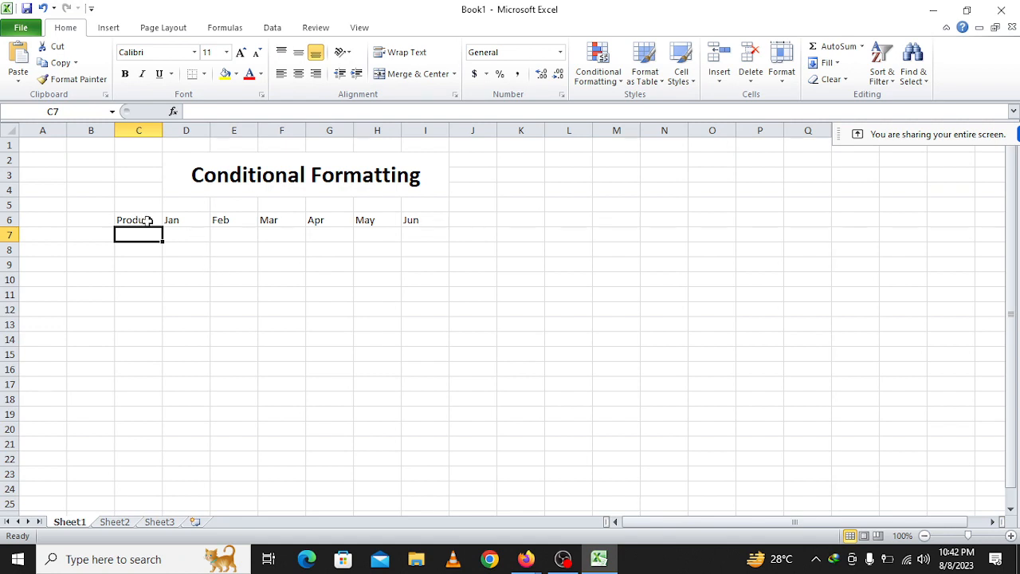
Apply the Output cell style to the table range C6:I10.
left_click_drag(151, 220, 443, 275)
left_click(682, 71)
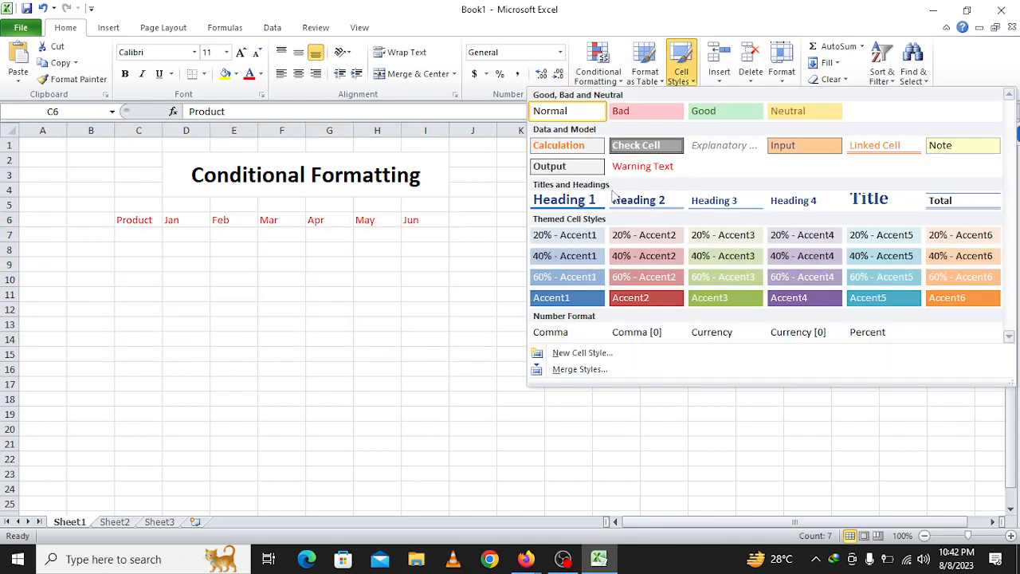
left_click(578, 168)
List the products Panjabi, Jamdani, Nakshi and Shirt in cells C7 to C10.
left_click(152, 236)
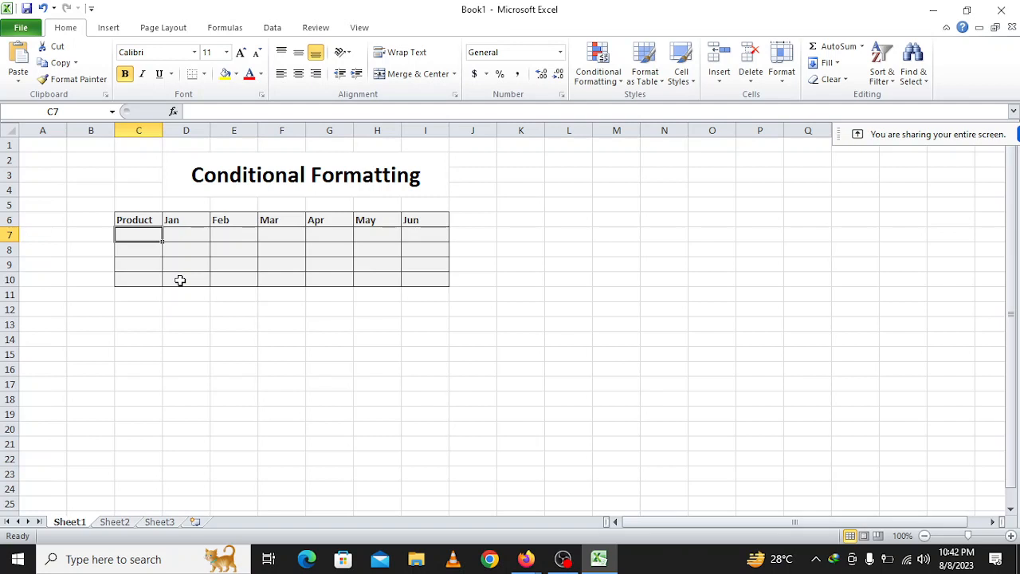
type("Panjabi")
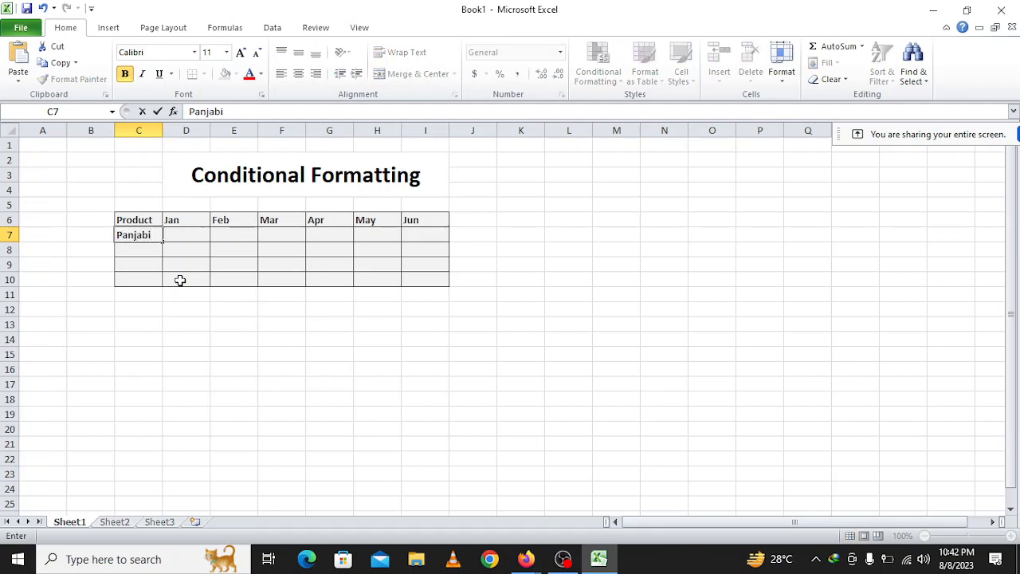
key("Return")
type("Jamdani")
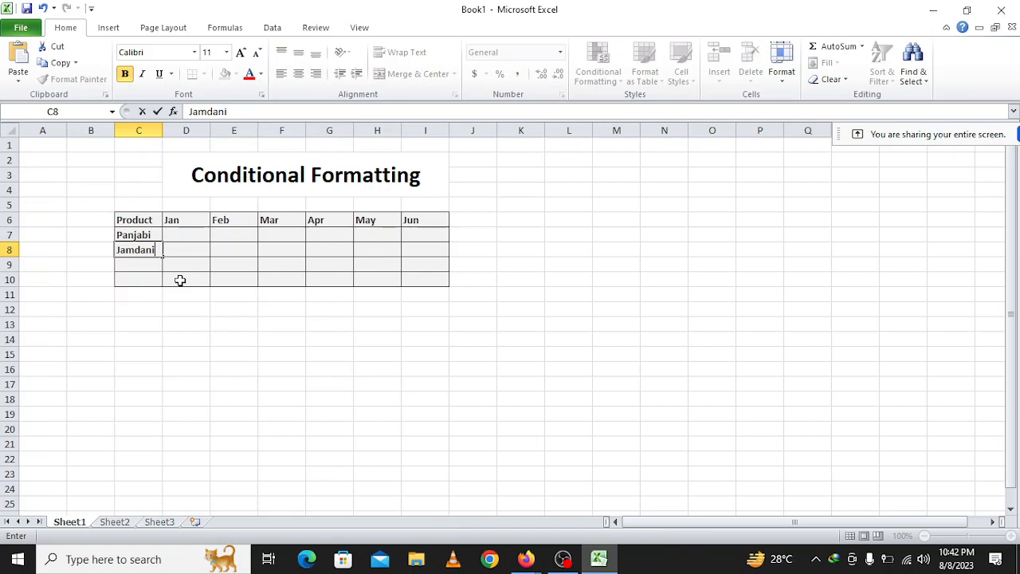
key("Return")
type("Nakshi")
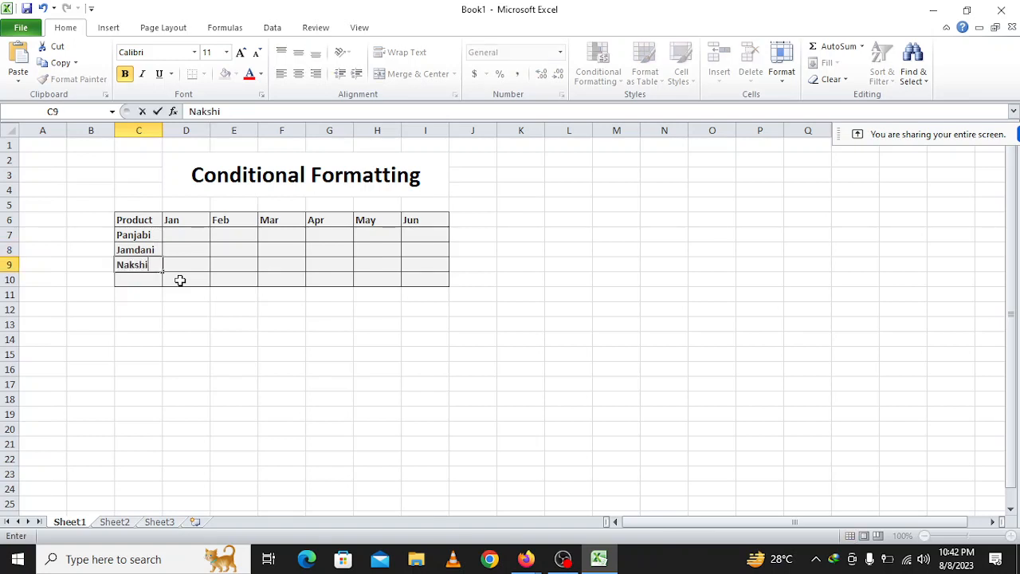
key("Return")
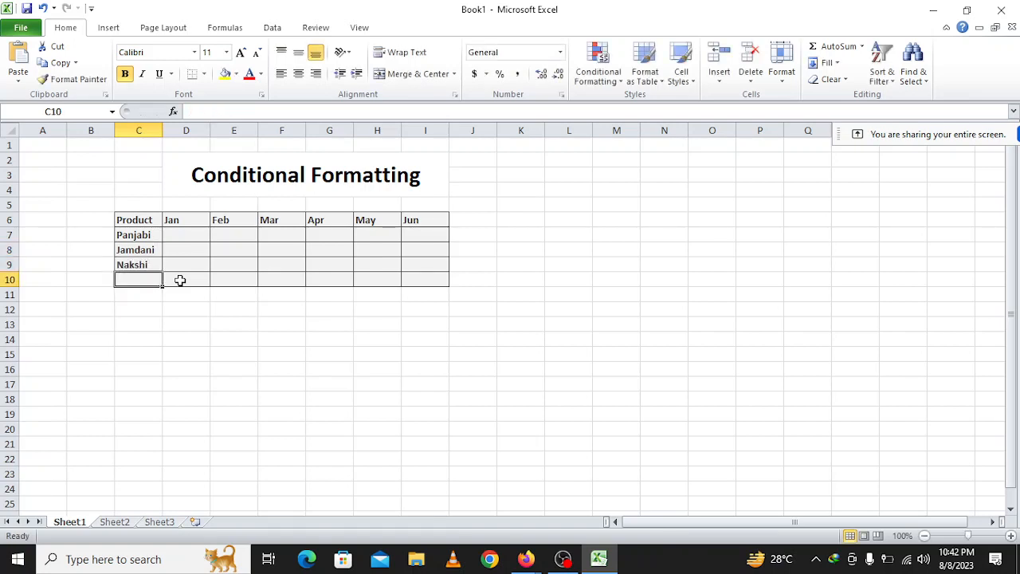
type("Shirt")
key("Return")
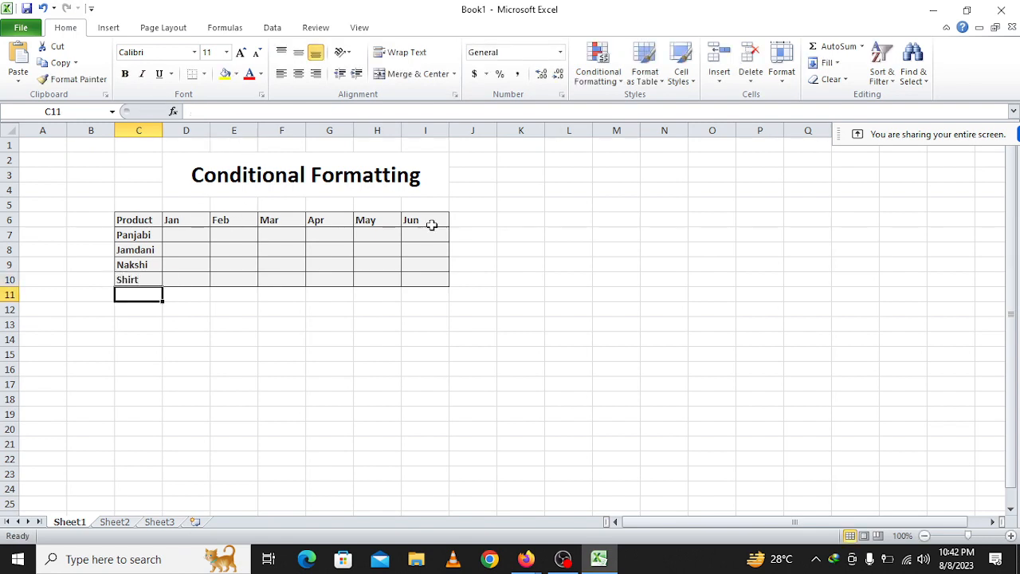
Enter the formula =RANDBETWEEN(30,300) in D7, the January cell for Panjabi.
left_click(207, 236)
type("=ra")
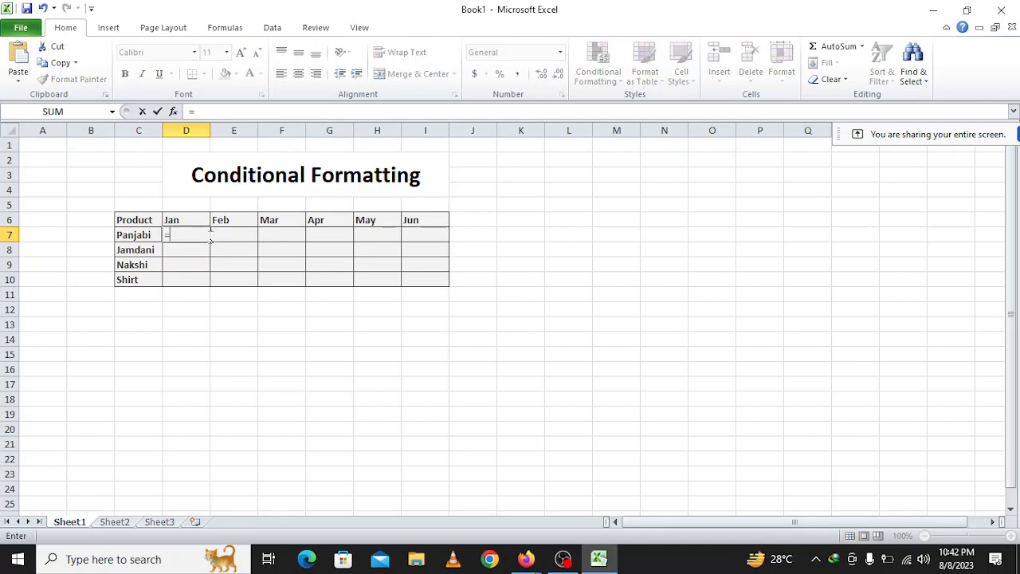
key("Down")
key("Down")
key("Tab")
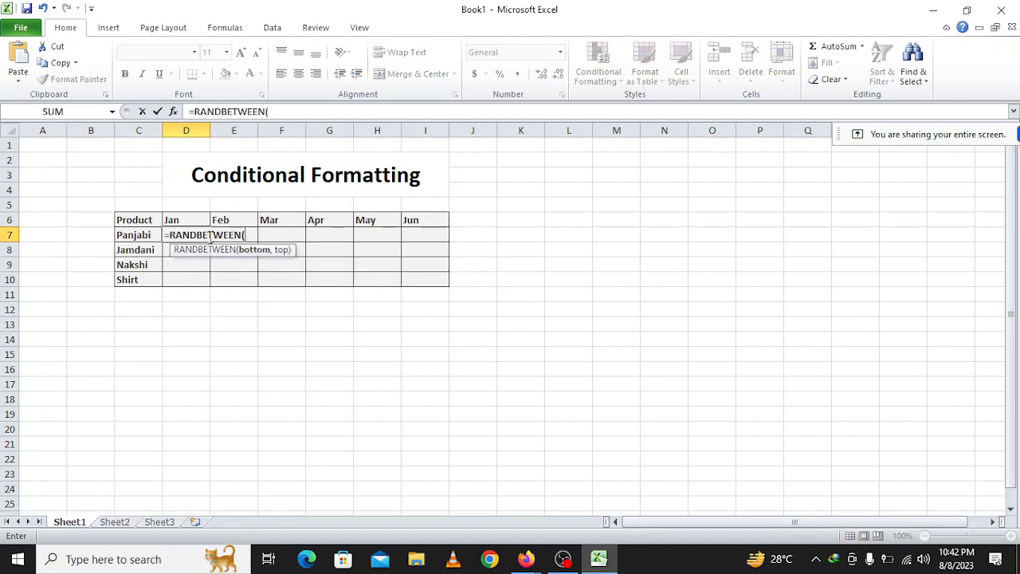
type("30,300")
key("Return")
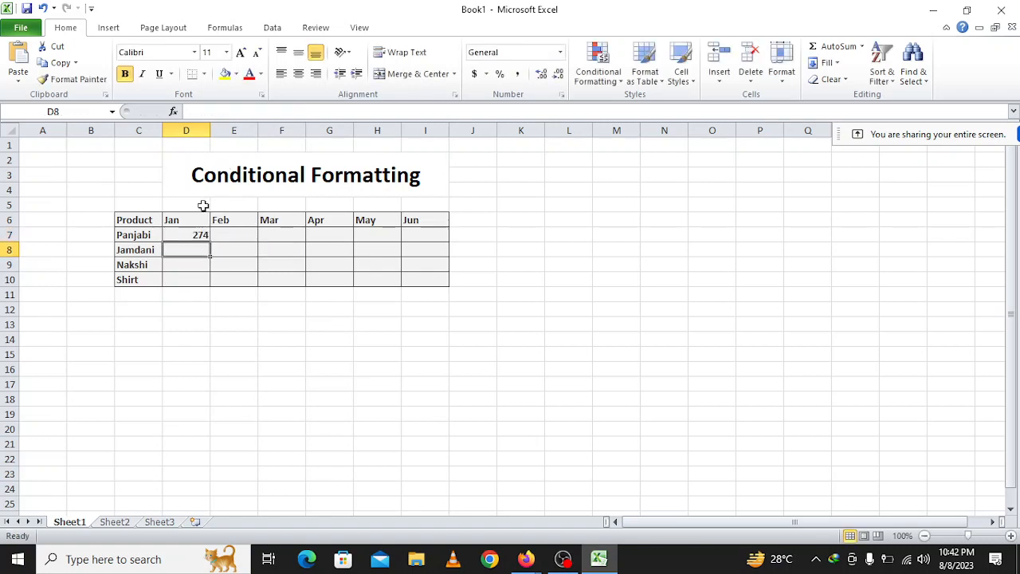
Fill the random-number formula from D7 across the table body through I10.
left_click(198, 234)
left_click_drag(209, 240, 451, 286)
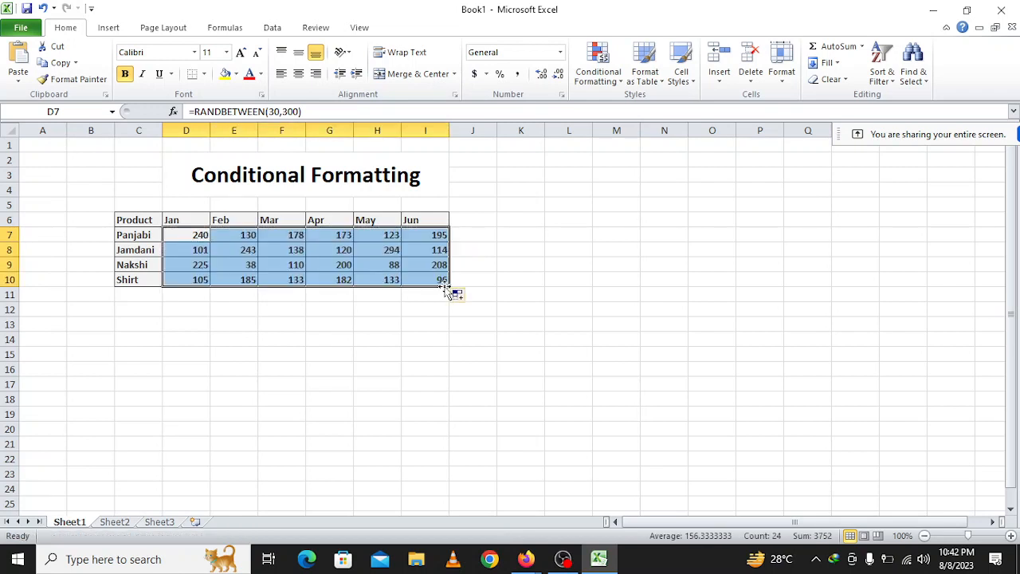
left_click(493, 245)
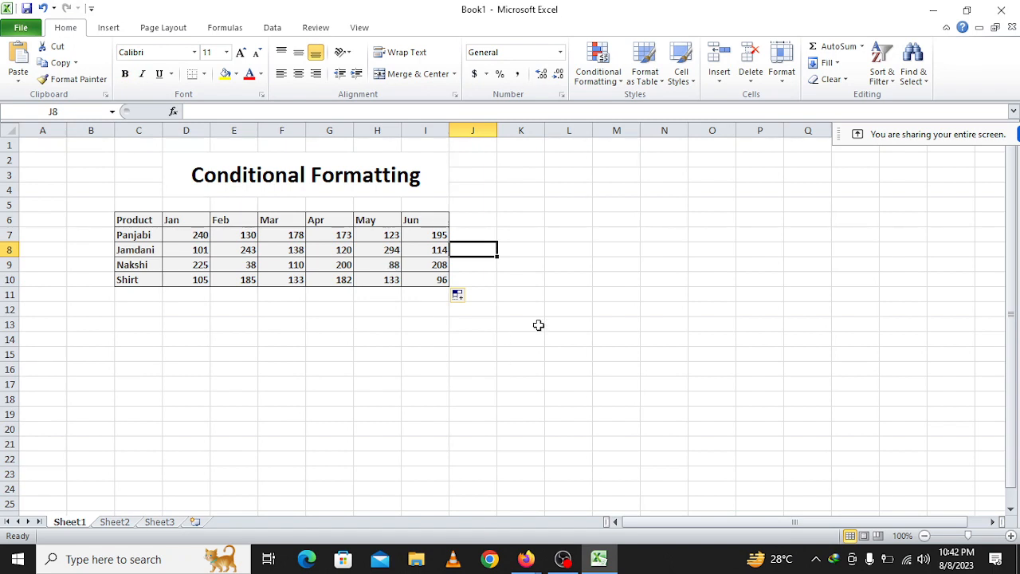
left_click(215, 233)
left_click(267, 253)
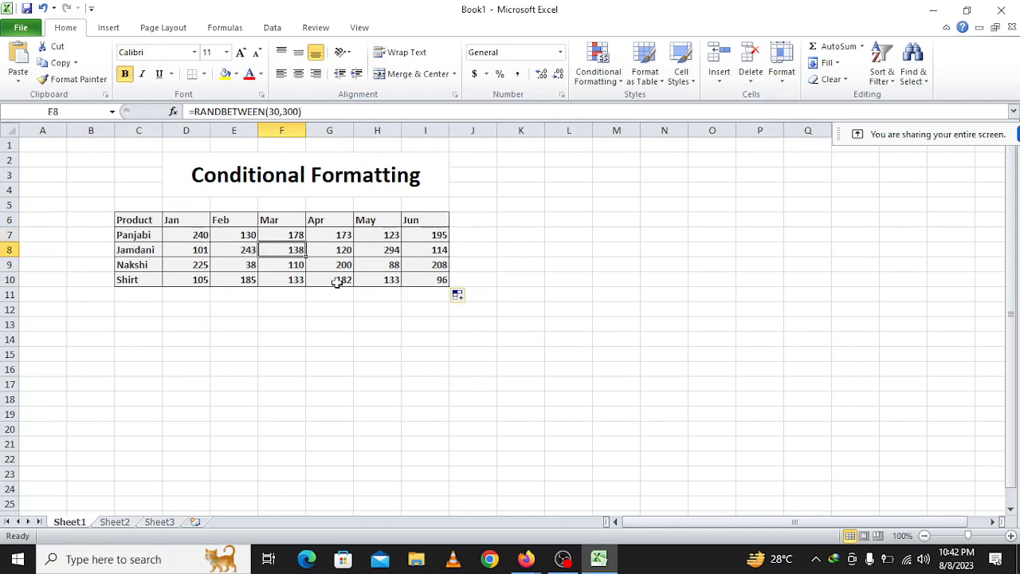
left_click(338, 307)
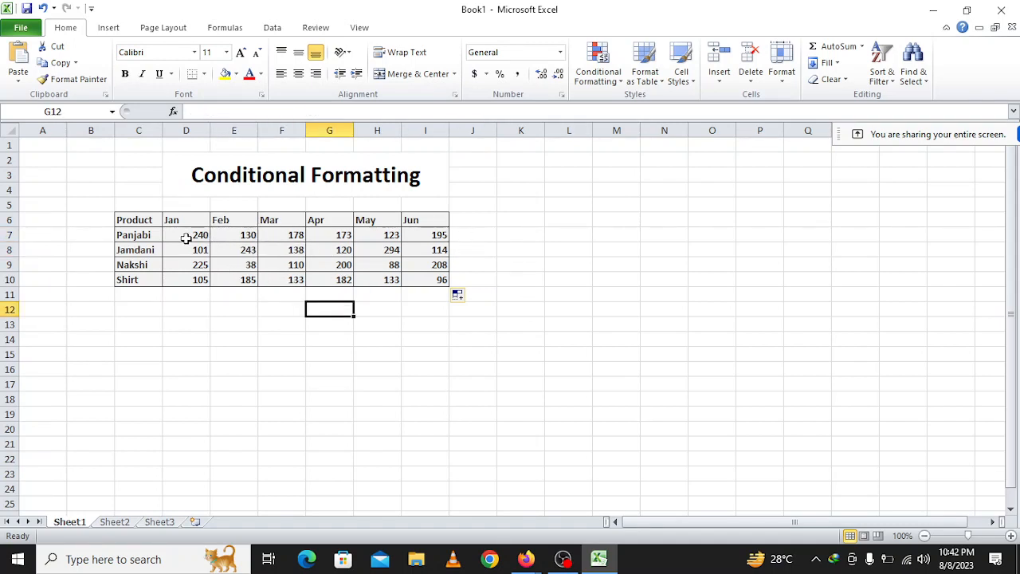
left_click_drag(182, 236, 421, 281)
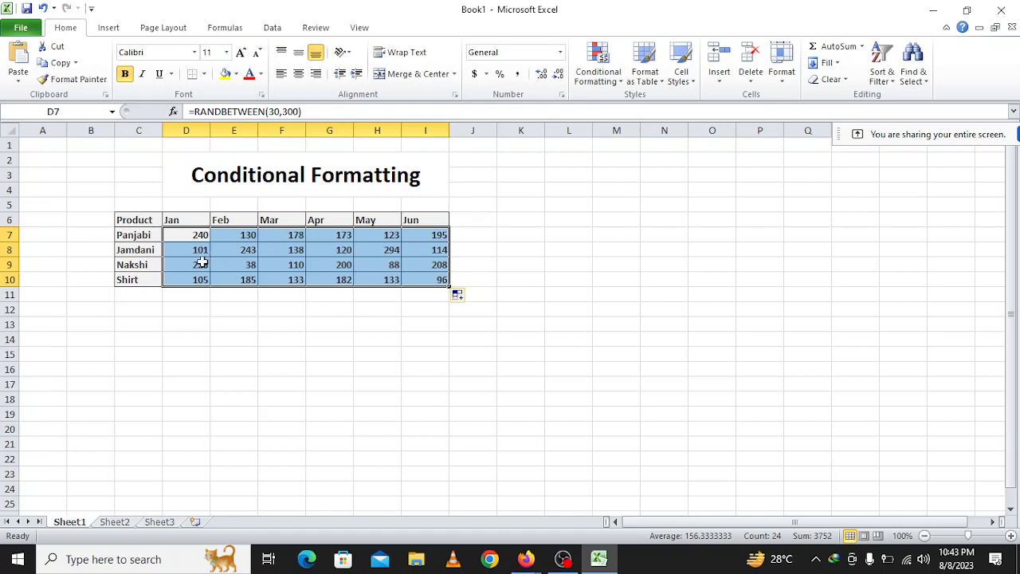
left_click(236, 73)
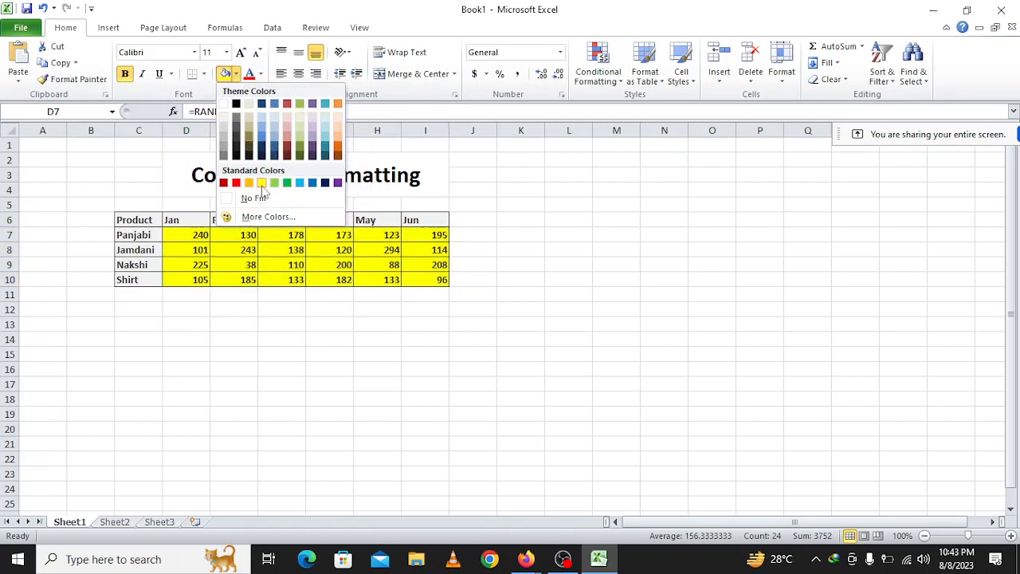
left_click(253, 322)
Extend the random-number formula from D7 well beyond the table, through Q29.
left_click(200, 239)
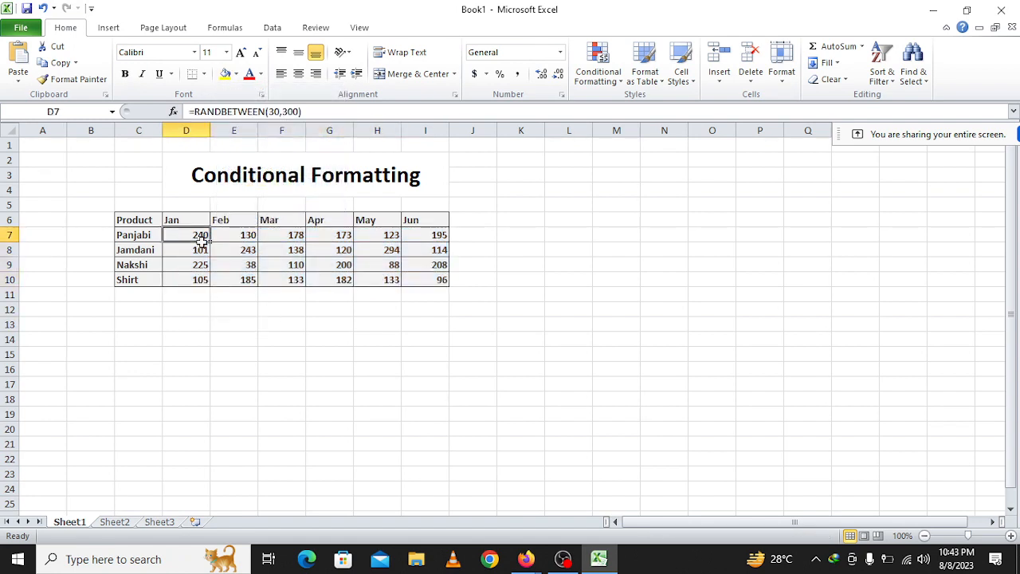
left_click_drag(200, 239, 807, 506)
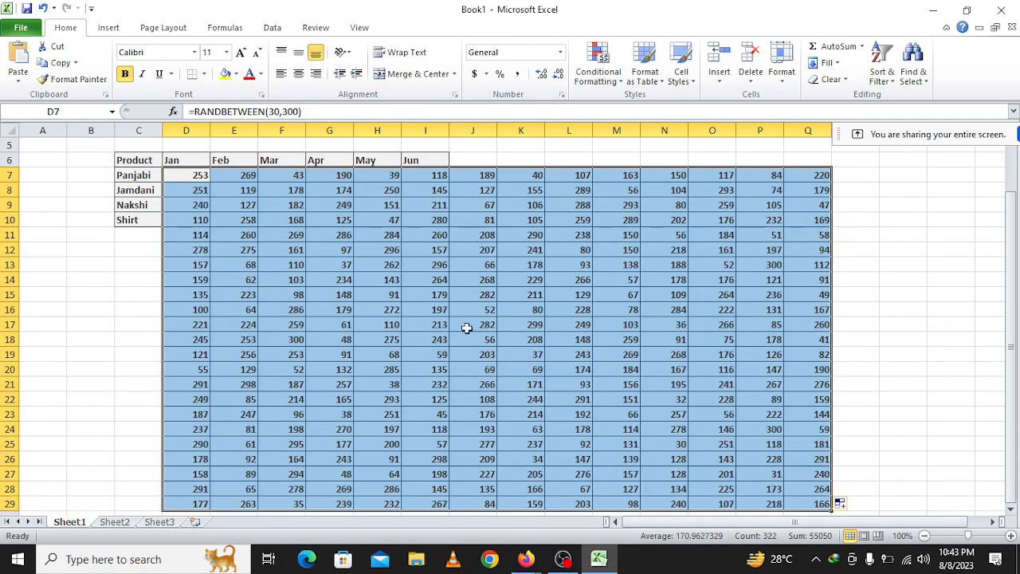
left_click(297, 283)
left_click(365, 263)
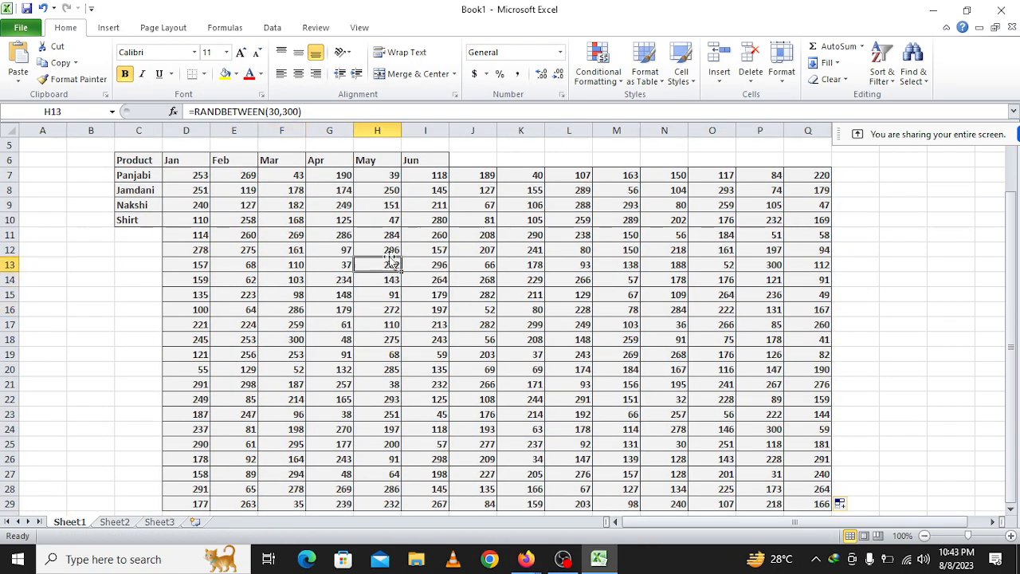
left_click(505, 222)
left_click(567, 207)
left_click(619, 221)
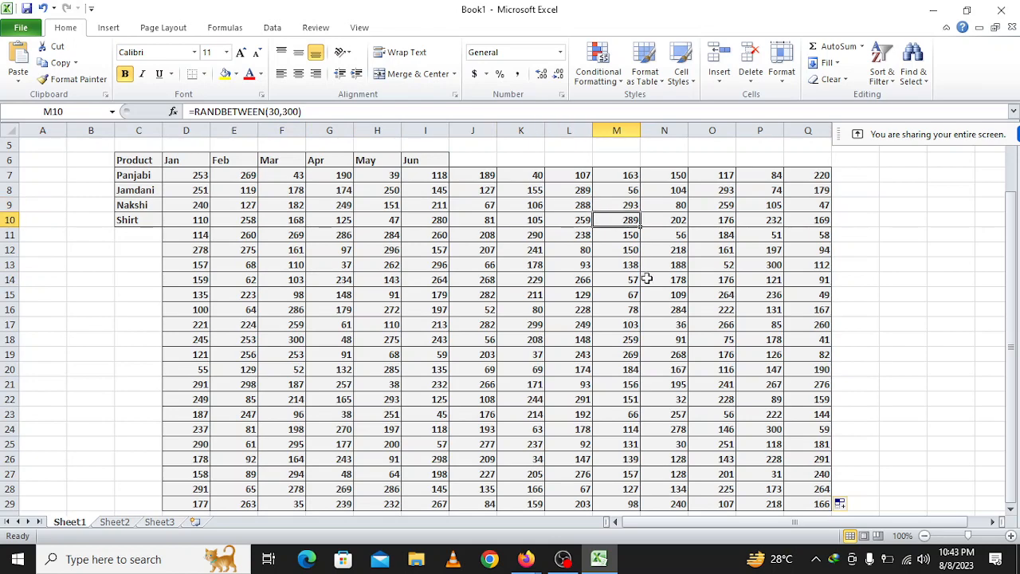
Undo the formula fill that runs beyond the product table.
key("ctrl+z")
key("ctrl+z")
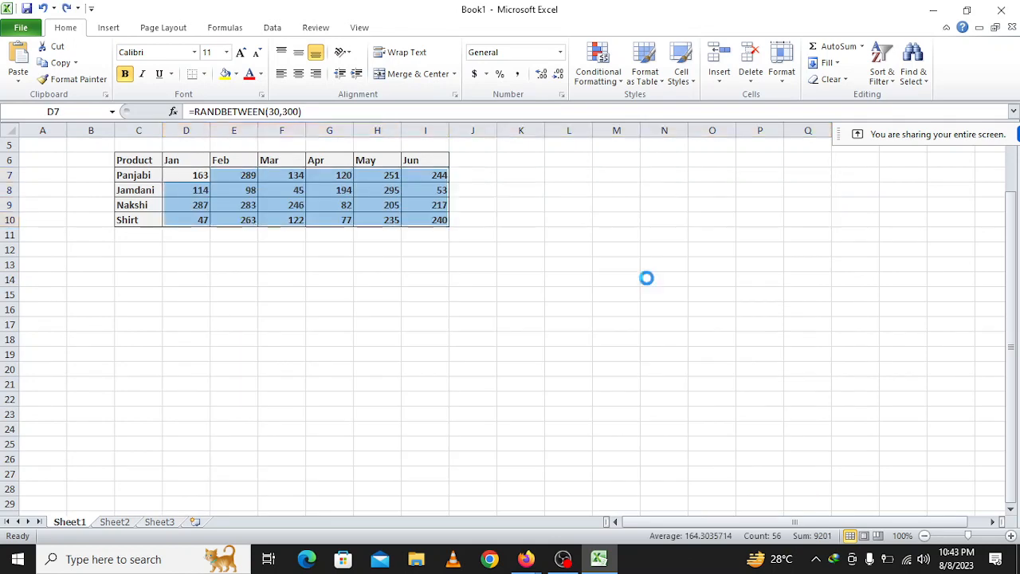
key("ctrl+z")
scroll(352, 346, "up", 2)
left_click(433, 297)
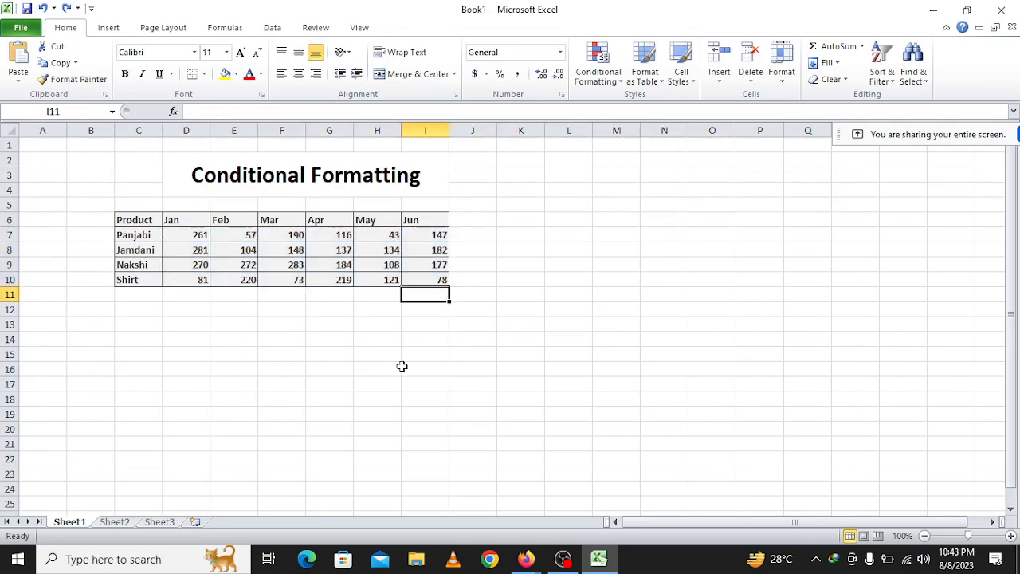
Reset the product table C6:I10 to the Normal cell style.
scroll(367, 416, "up", 2)
scroll(368, 416, "up", 2)
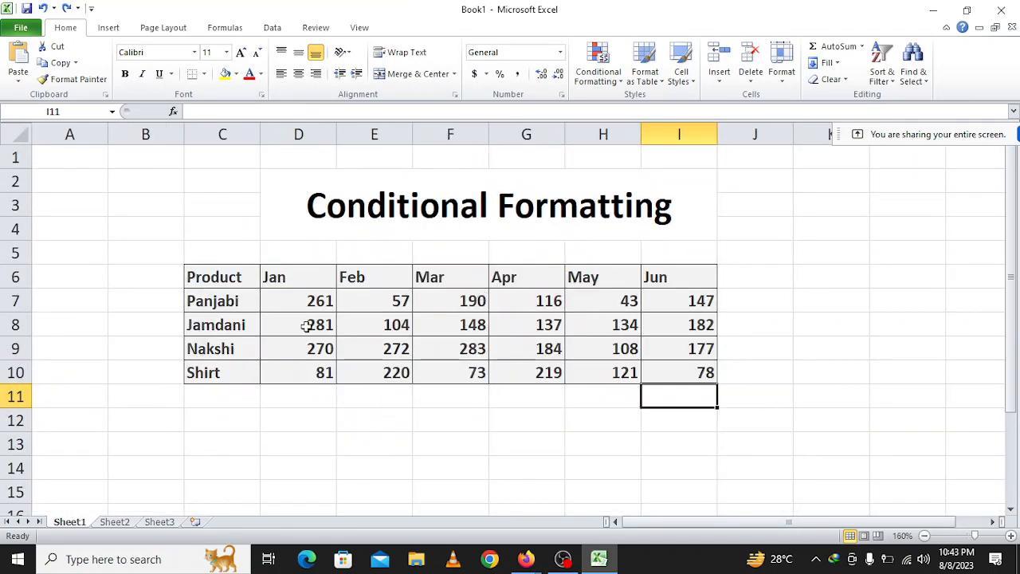
left_click_drag(223, 281, 666, 375)
left_click(523, 355)
left_click_drag(248, 281, 675, 372)
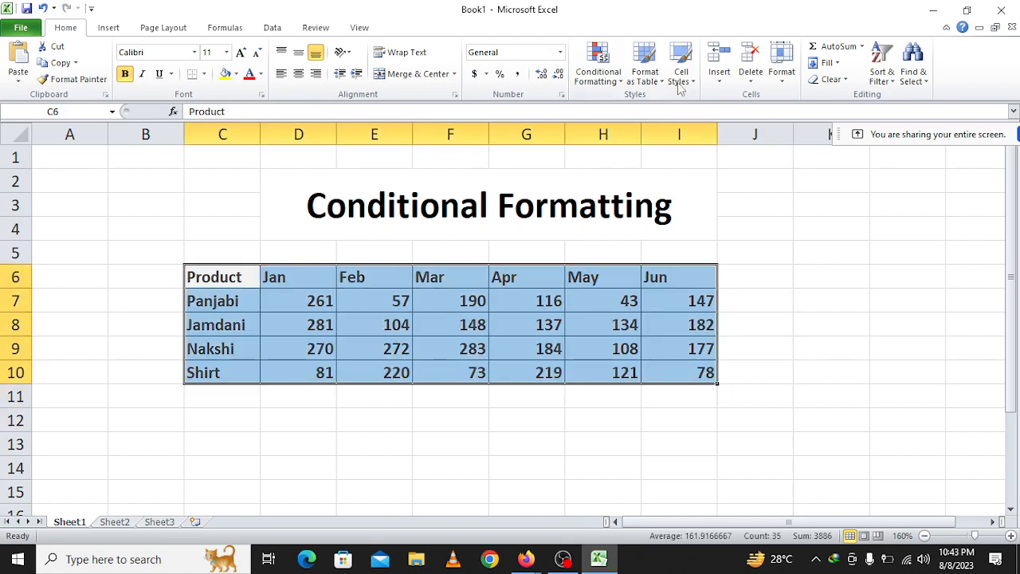
left_click(681, 68)
left_click(569, 114)
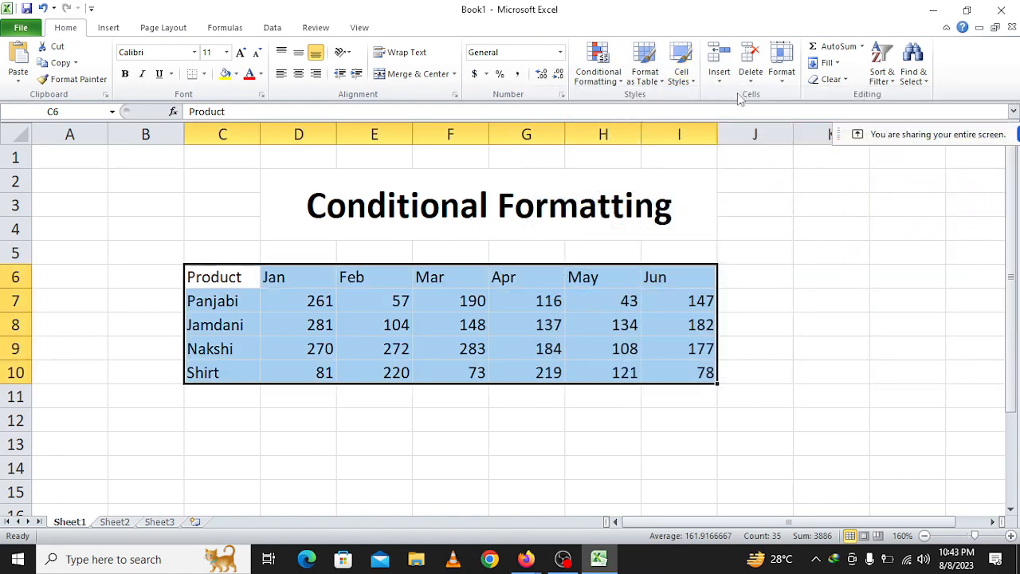
Reapply the Output cell style to C6:I10 and undo it.
left_click(681, 76)
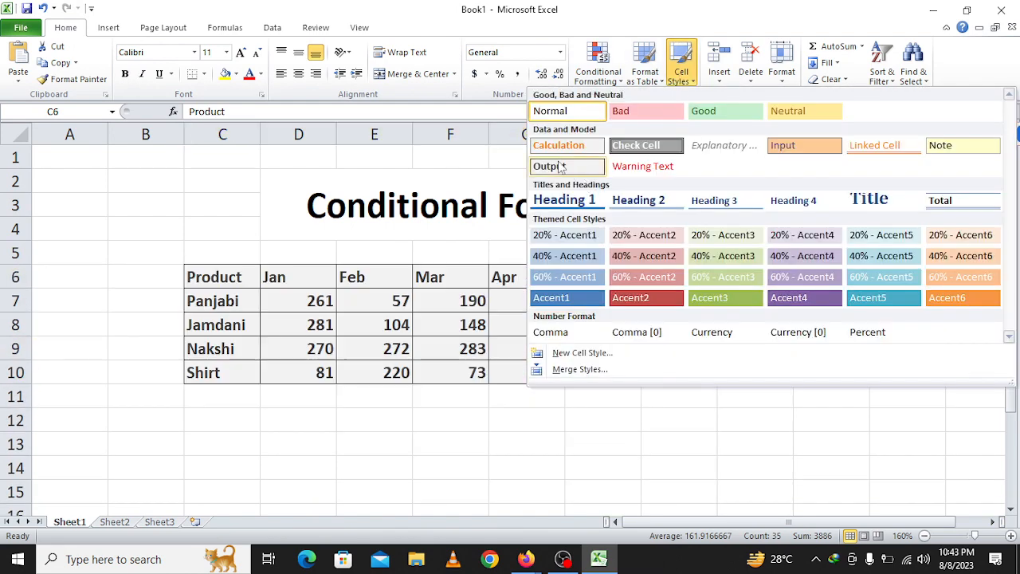
left_click(559, 167)
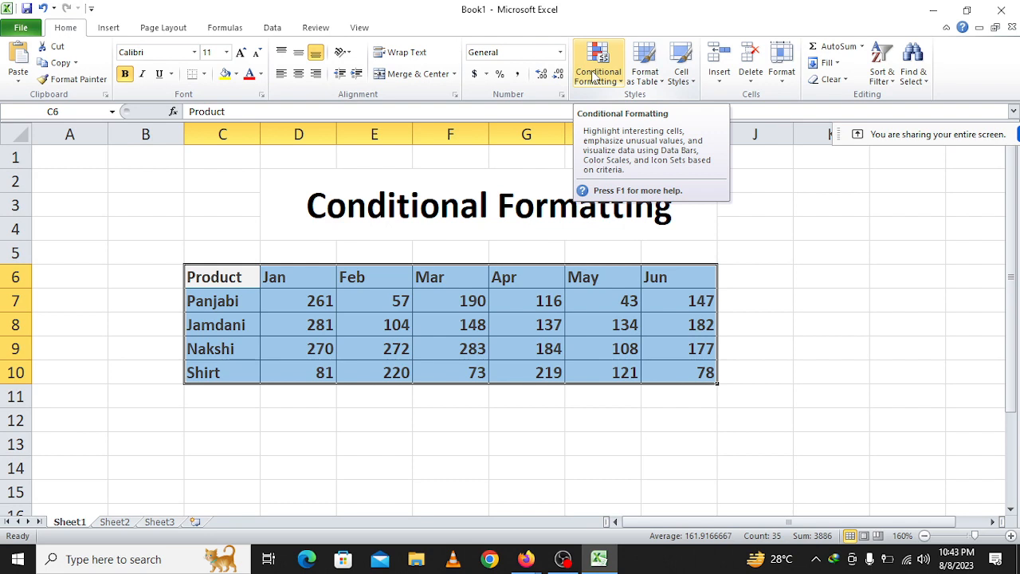
left_click(526, 347)
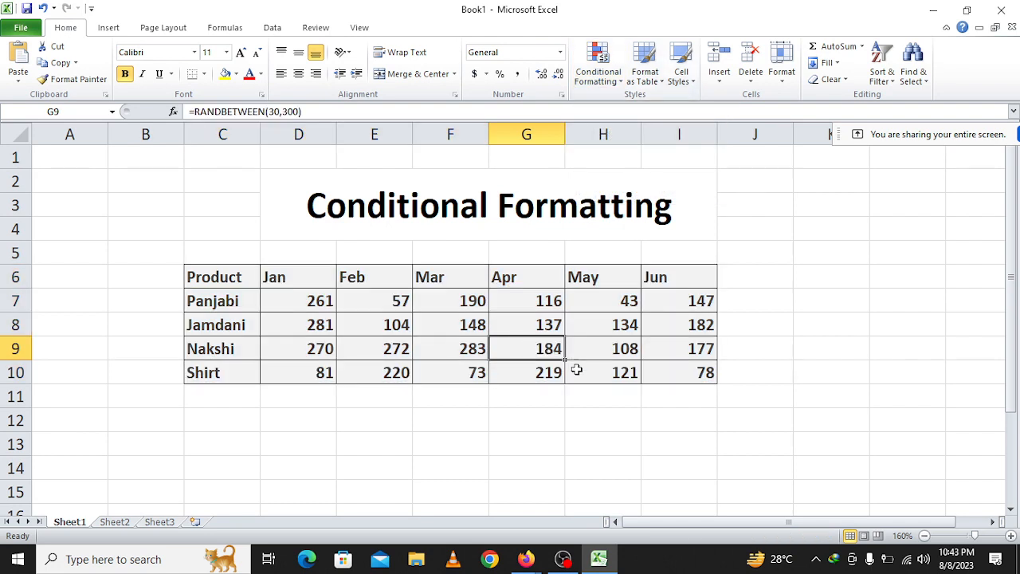
key("ctrl+z")
left_click(415, 447)
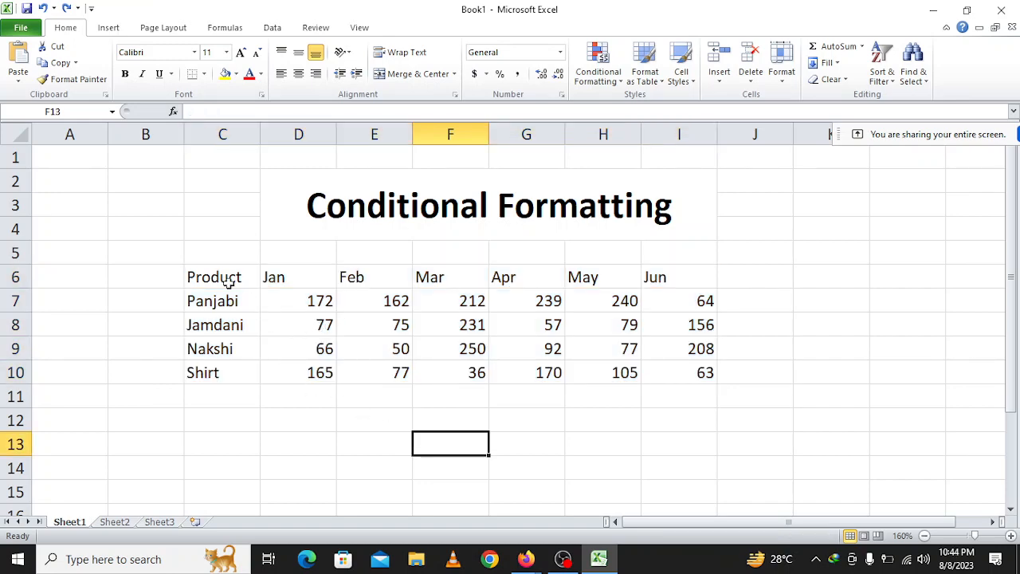
Examine the unstyled table in the print preview at enlarged size and return to the worksheet.
left_click(22, 30)
left_click(53, 224)
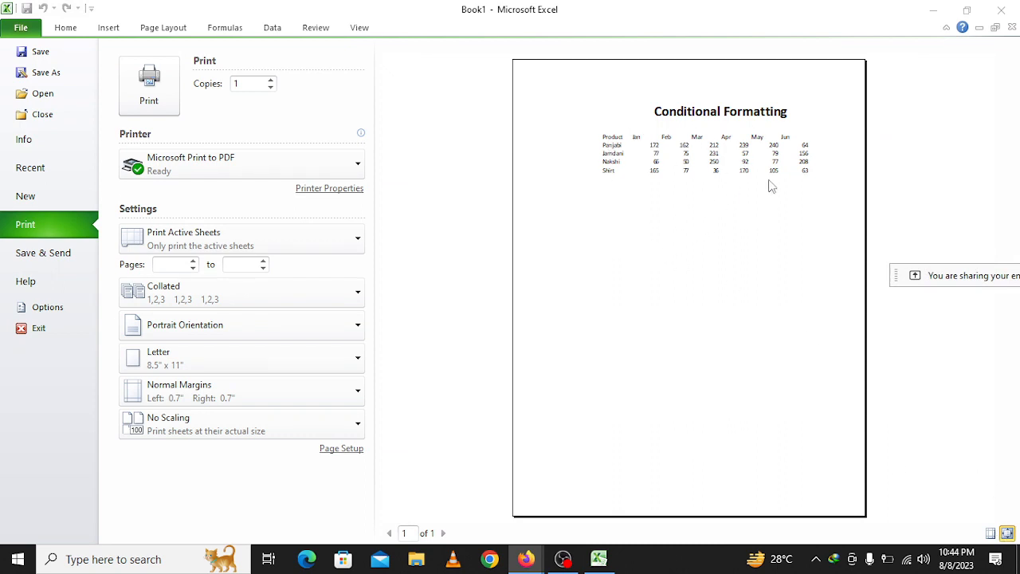
left_click(992, 534)
left_click(1008, 532)
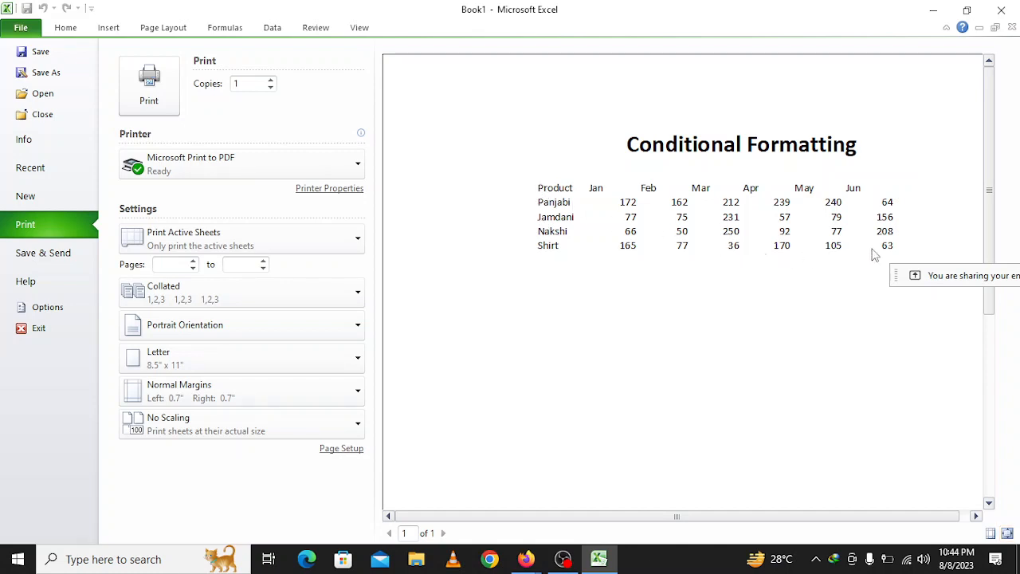
key("Escape")
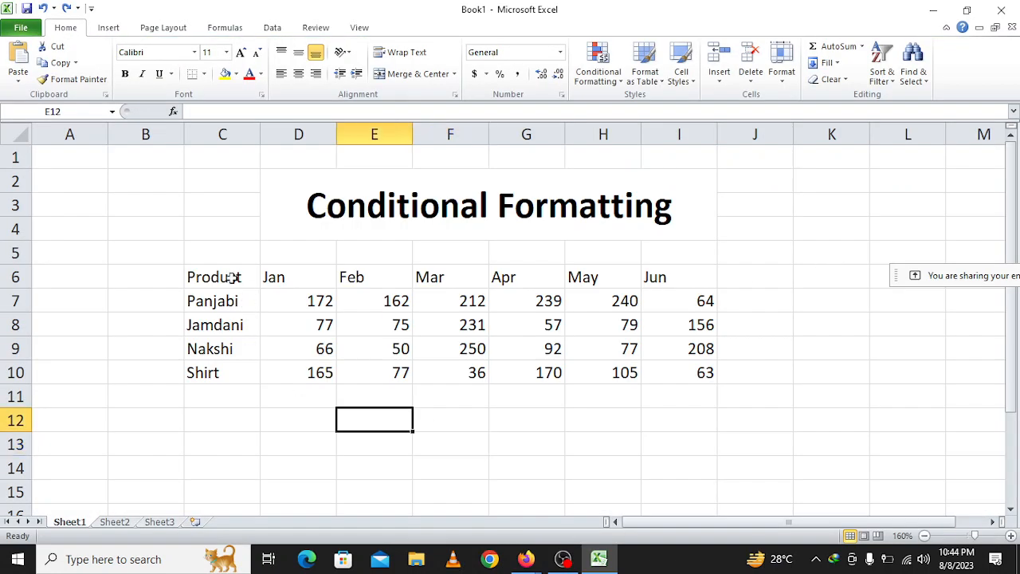
Apply the Output cell style to the product table C6:I10 to give it borders and bold text.
left_click_drag(225, 278, 666, 369)
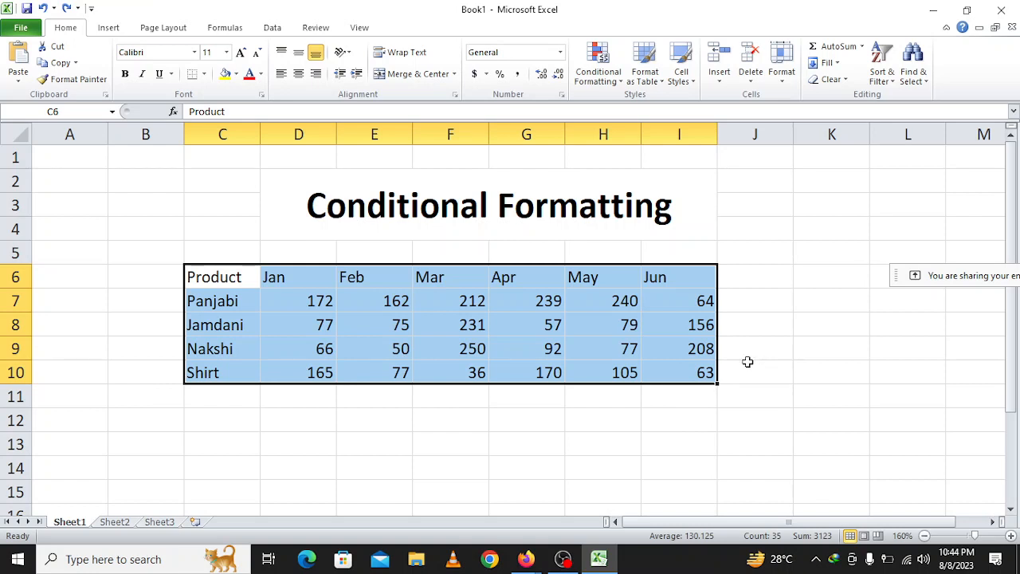
left_click(684, 79)
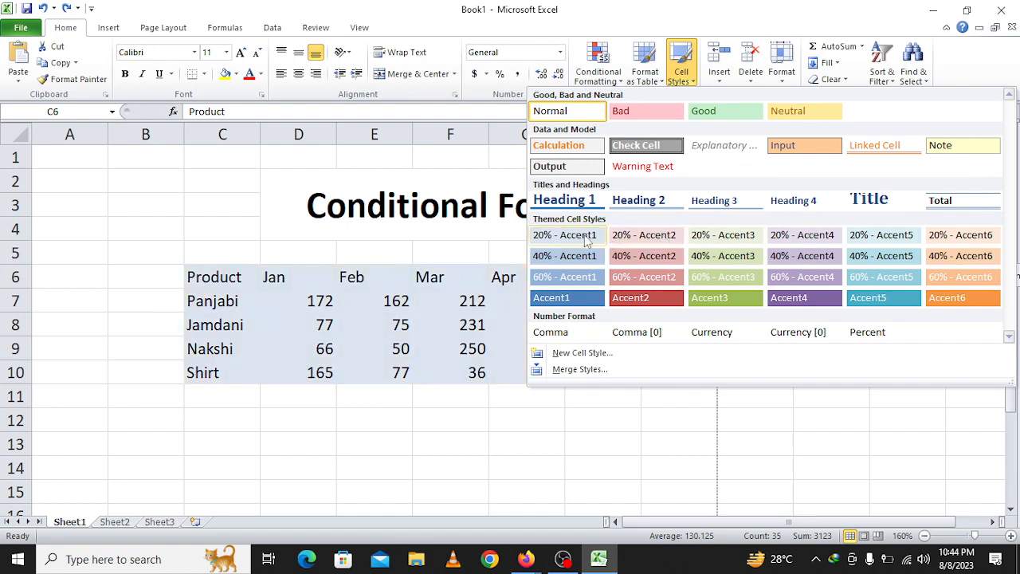
left_click(576, 167)
left_click(526, 367)
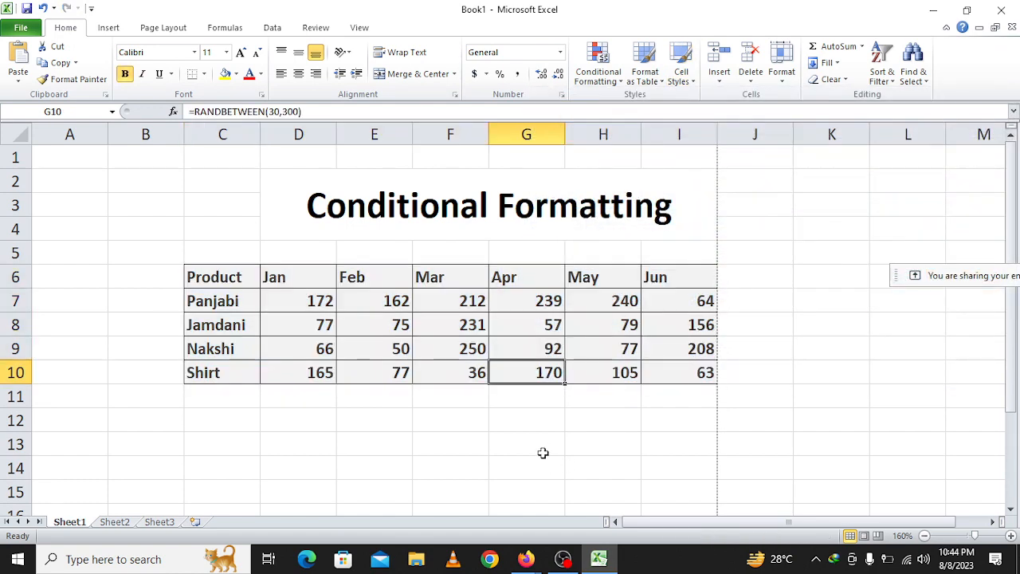
left_click(563, 559)
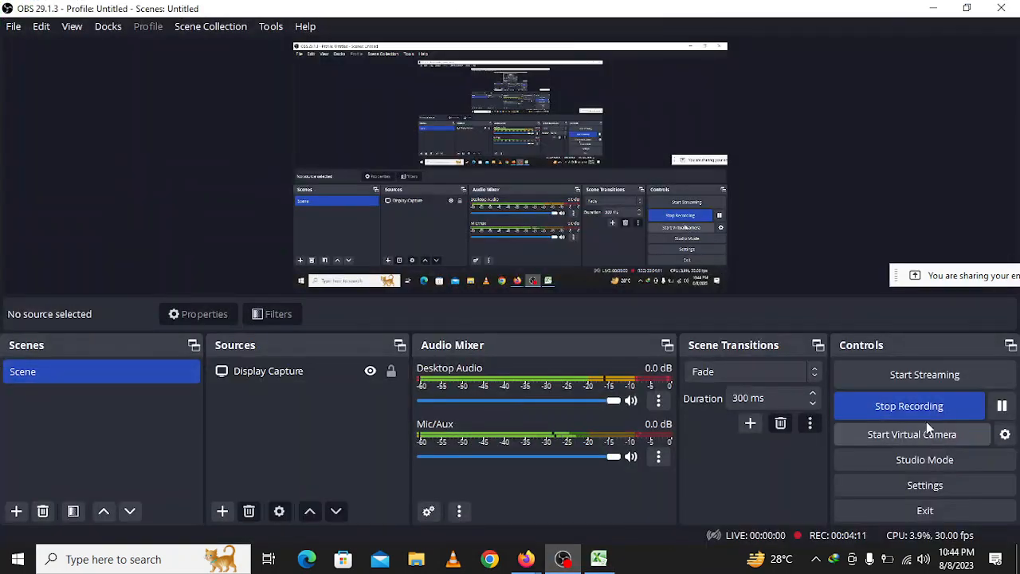
left_click(1002, 406)
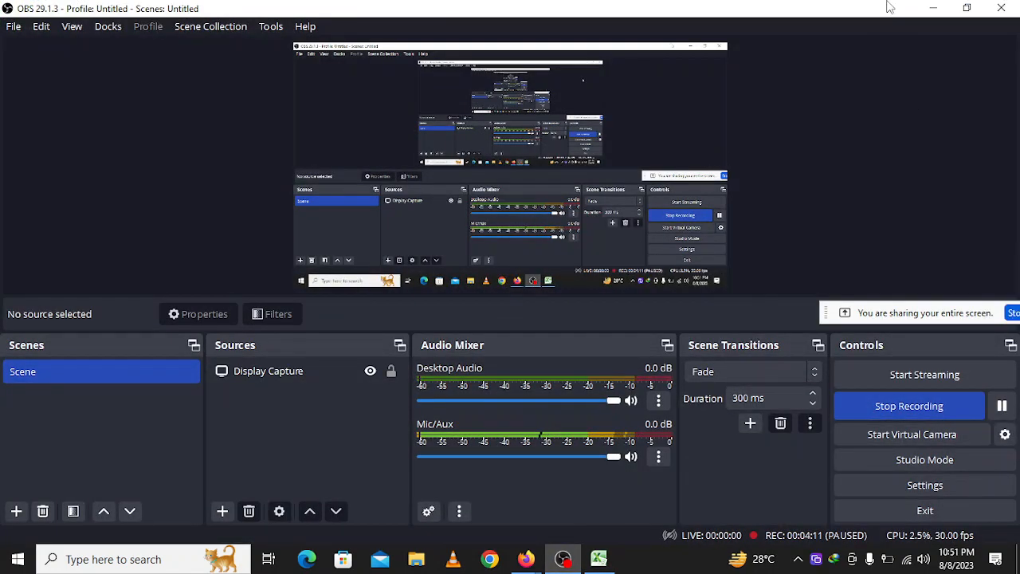
left_click(934, 7)
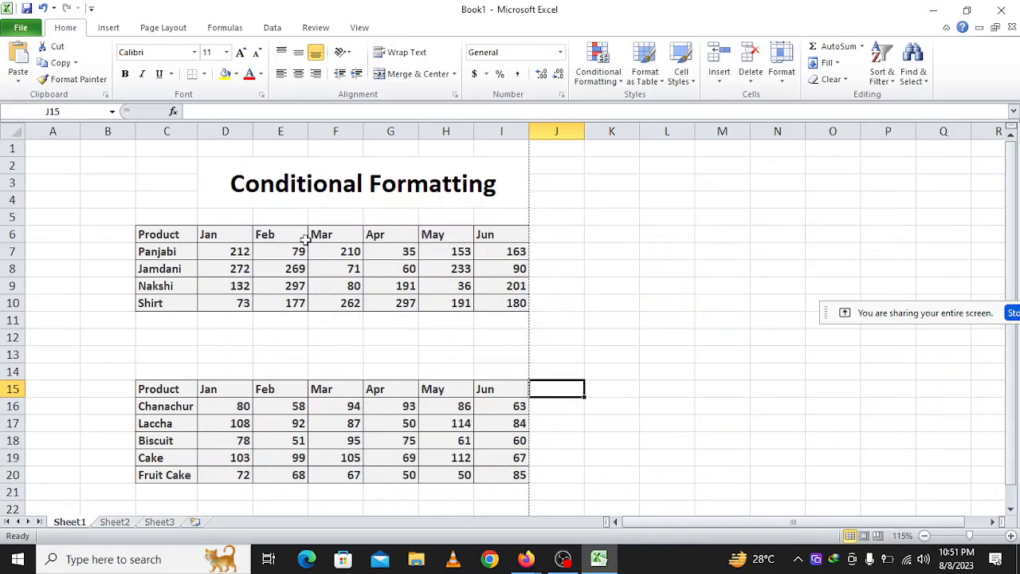
Select the first table's product column, its month headings and the full range C6:I10 for review.
left_click(292, 259)
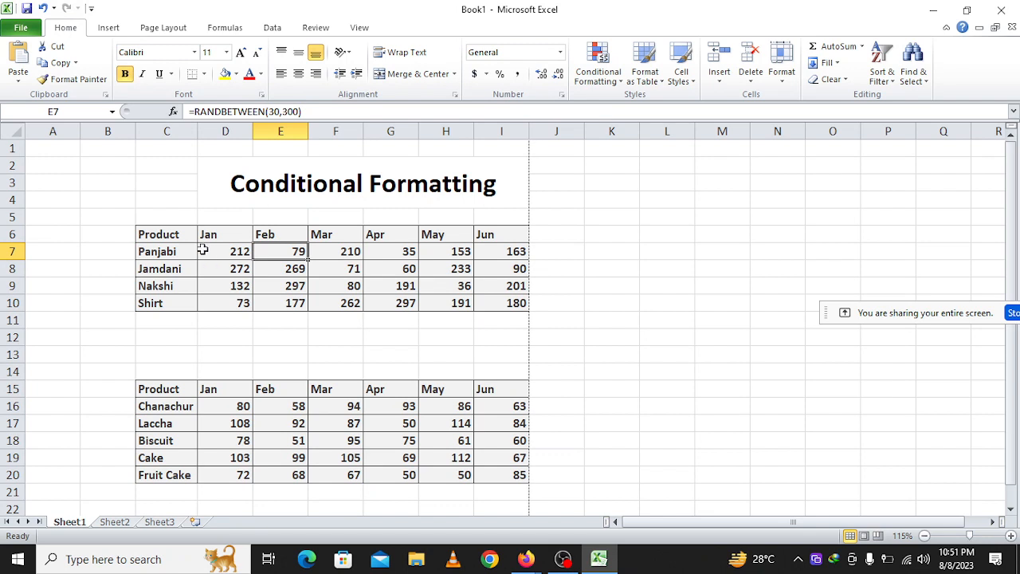
left_click_drag(174, 247, 178, 295)
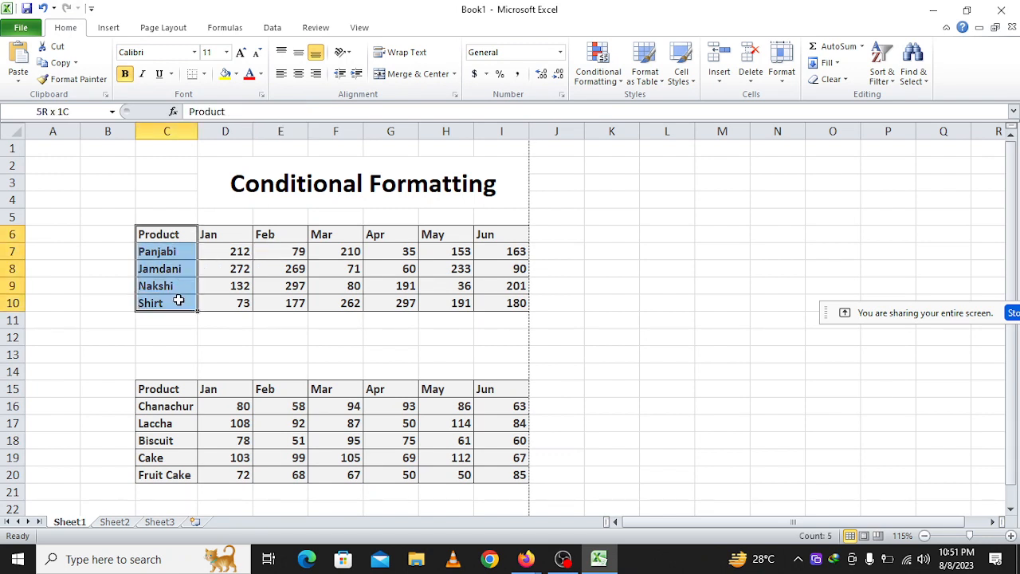
left_click_drag(205, 232, 519, 231)
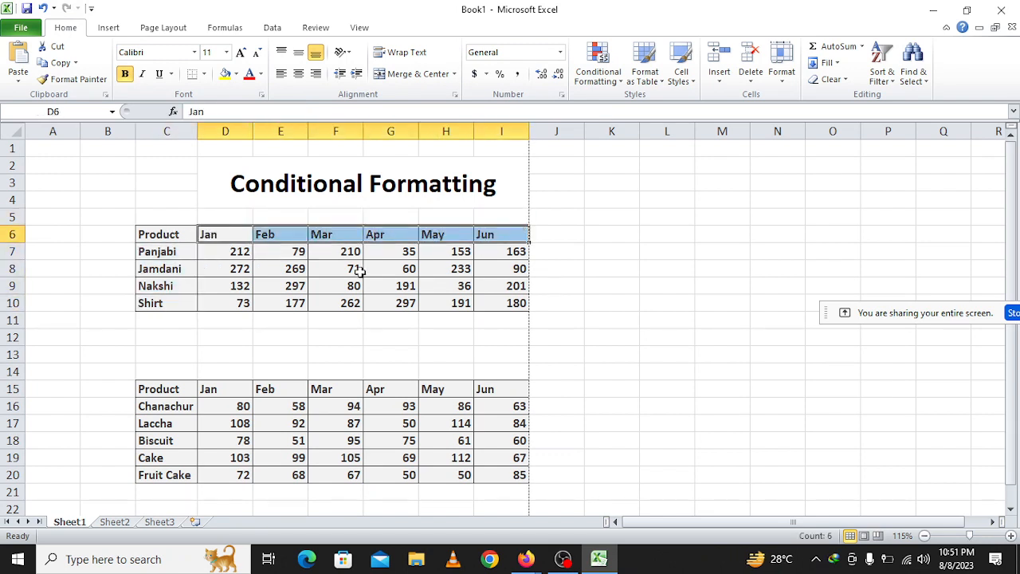
left_click_drag(194, 233, 505, 307)
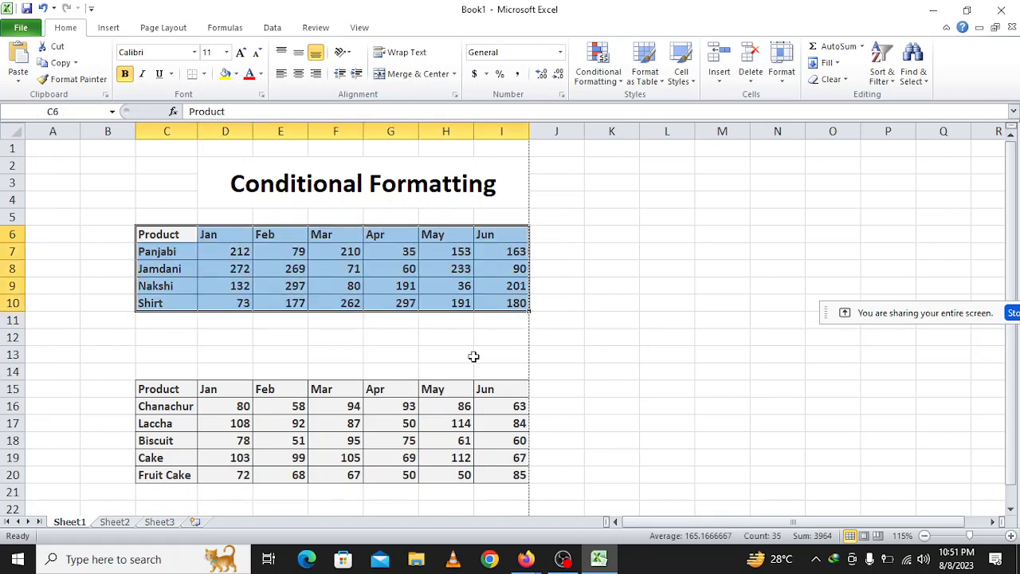
Examine the first product table up close, selecting its monthly values D7:I10 and the whole table C6:I10.
scroll(473, 356, "up", 4, "ctrl")
scroll(510, 394, "up", 1)
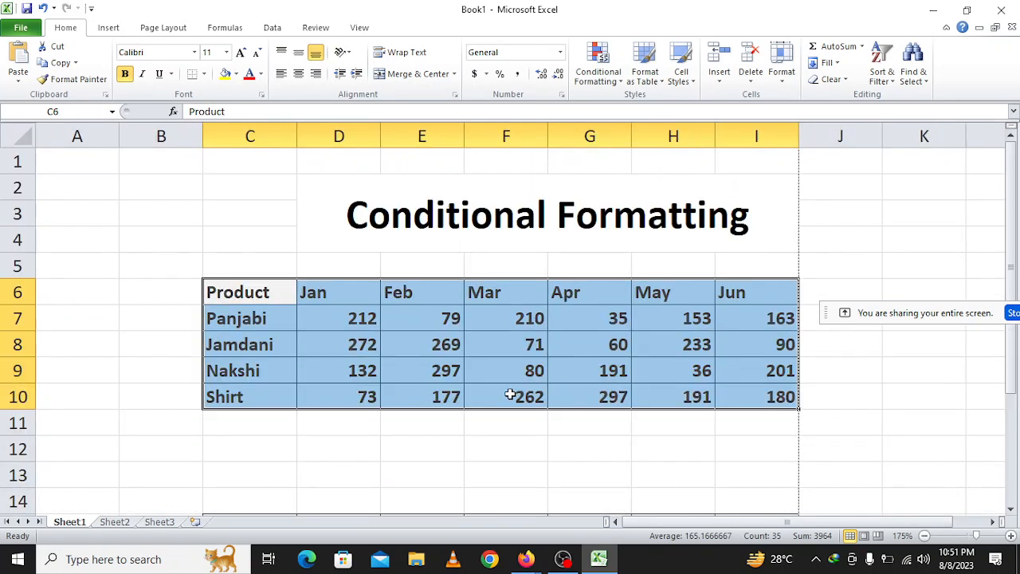
left_click(358, 314)
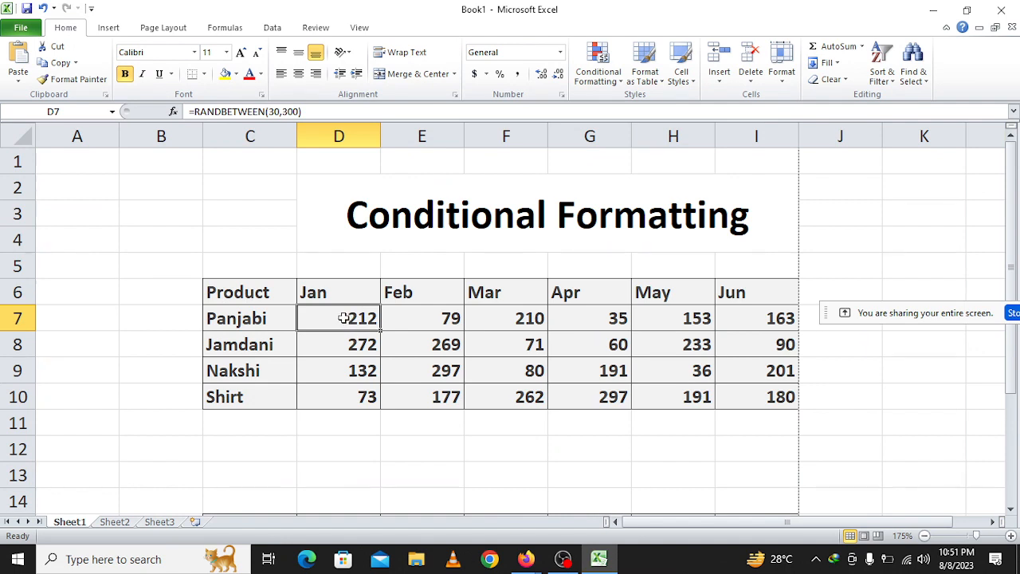
left_click_drag(342, 317, 756, 385)
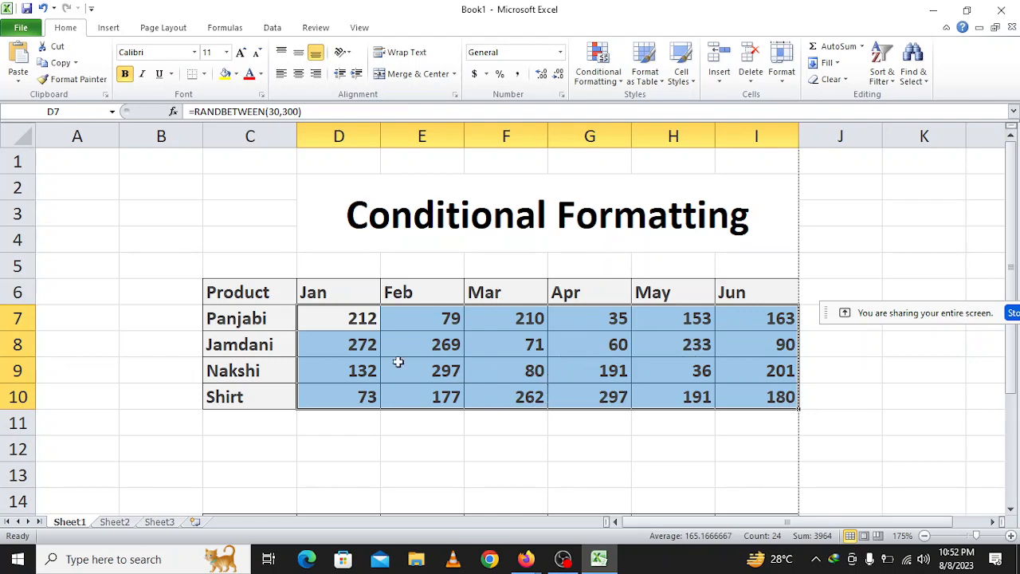
left_click(337, 326)
left_click_drag(322, 318, 754, 405)
left_click_drag(239, 291, 781, 394)
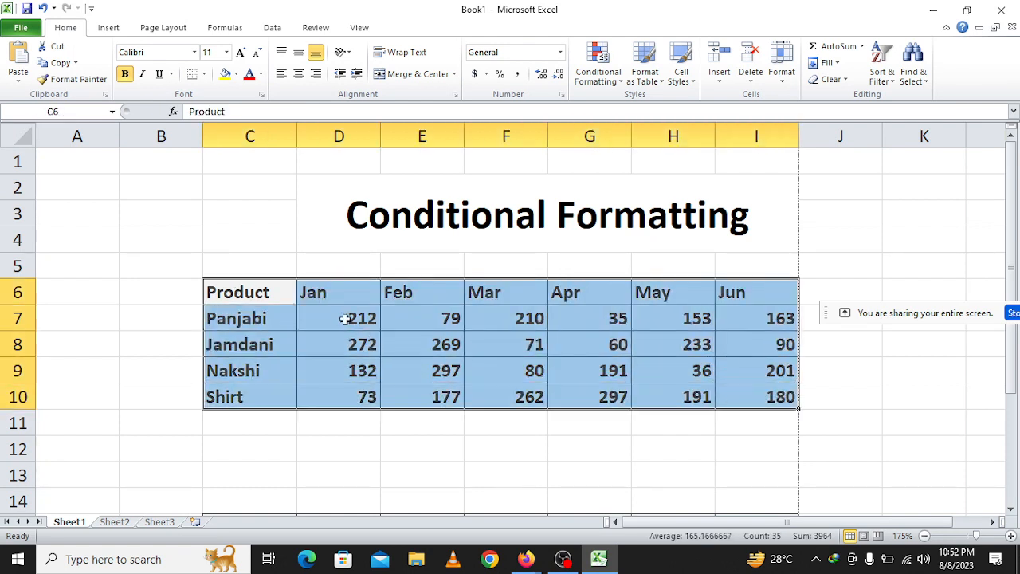
Start a Greater Than highlighting rule for D7:I10 and preview the yellow fill and Green Fill with Dark Green Text formats.
left_click_drag(346, 319, 785, 396)
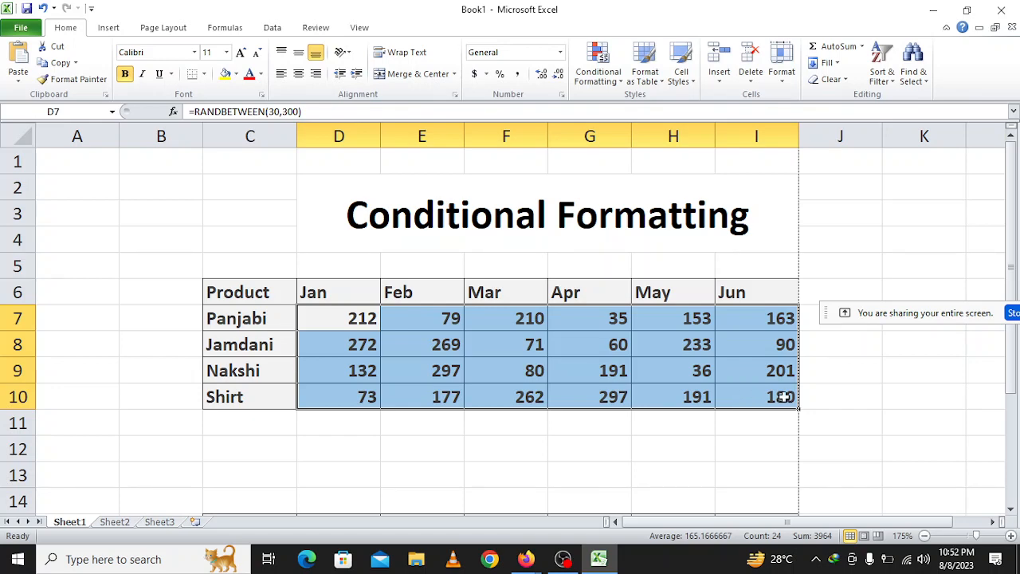
left_click(610, 60)
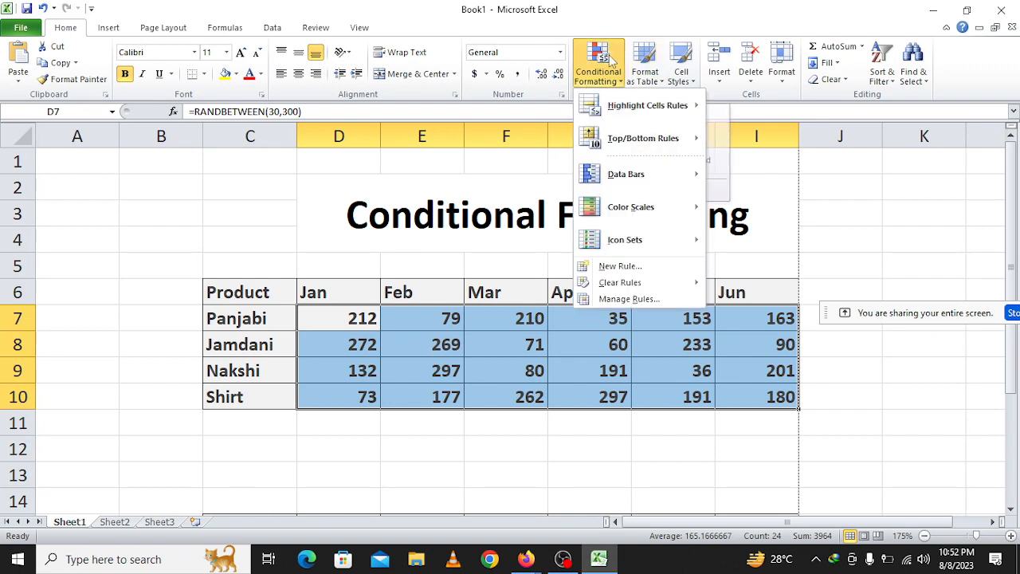
mouse_move(617, 110)
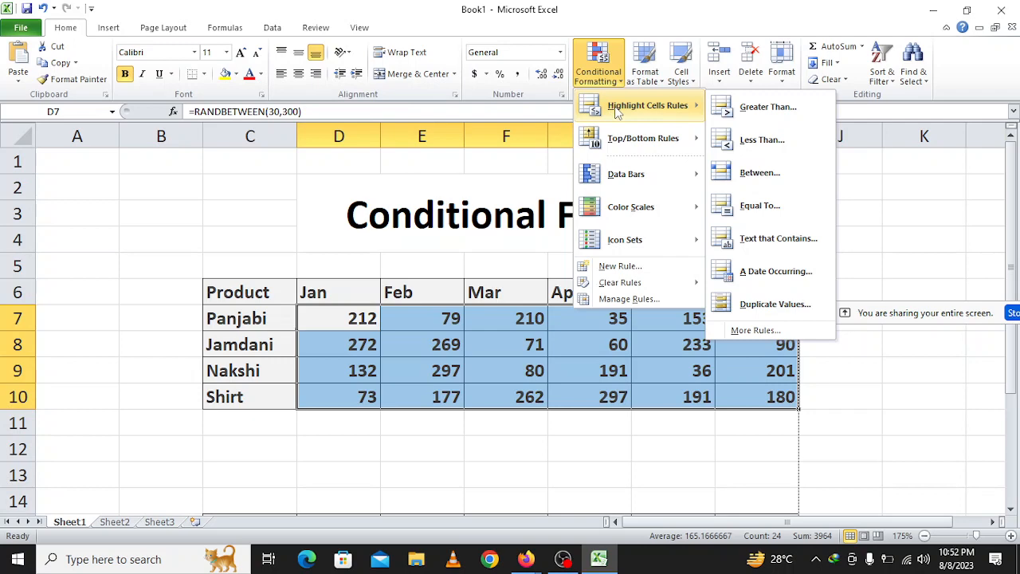
left_click(756, 120)
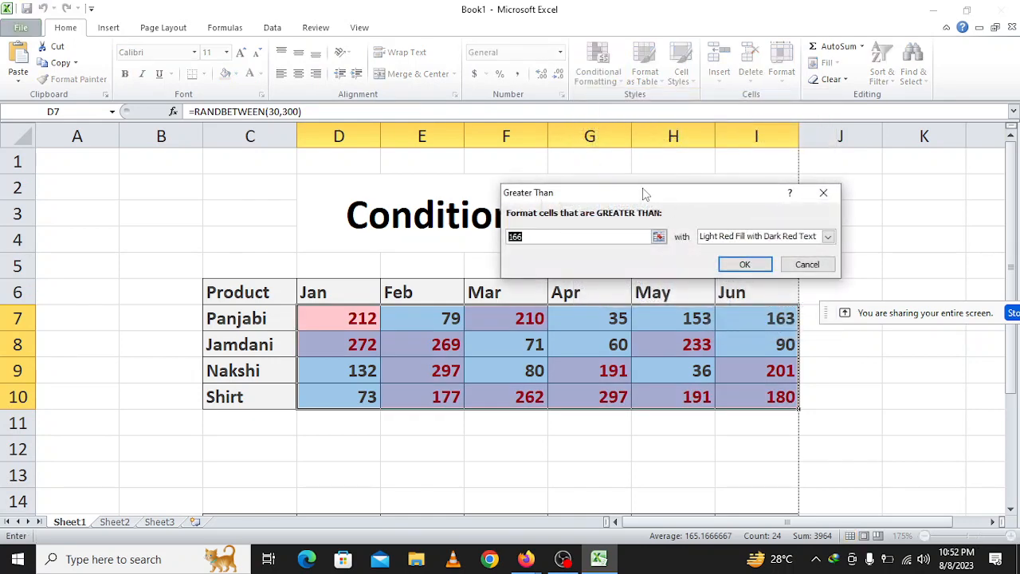
left_click_drag(646, 195, 446, 68)
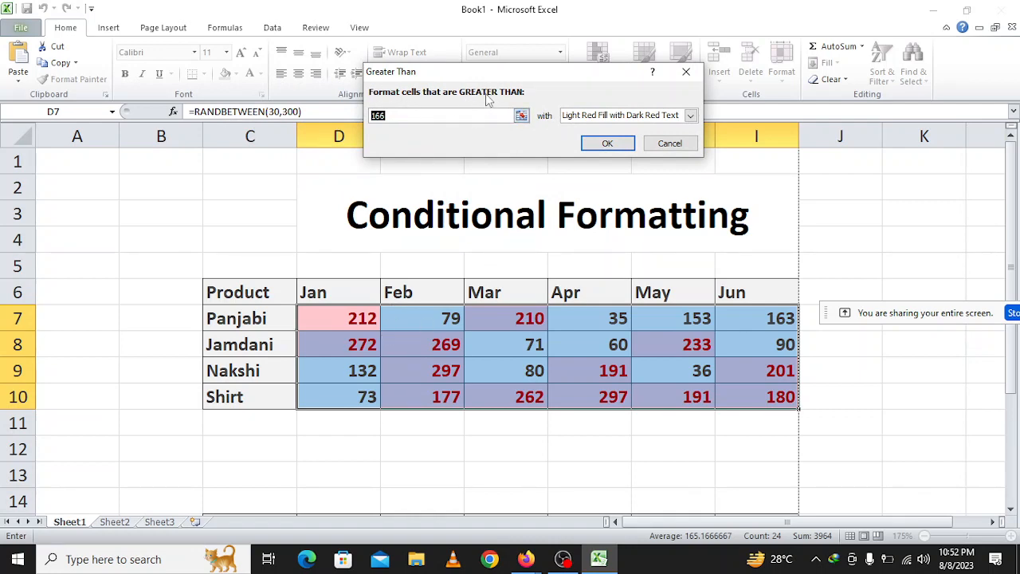
left_click(627, 119)
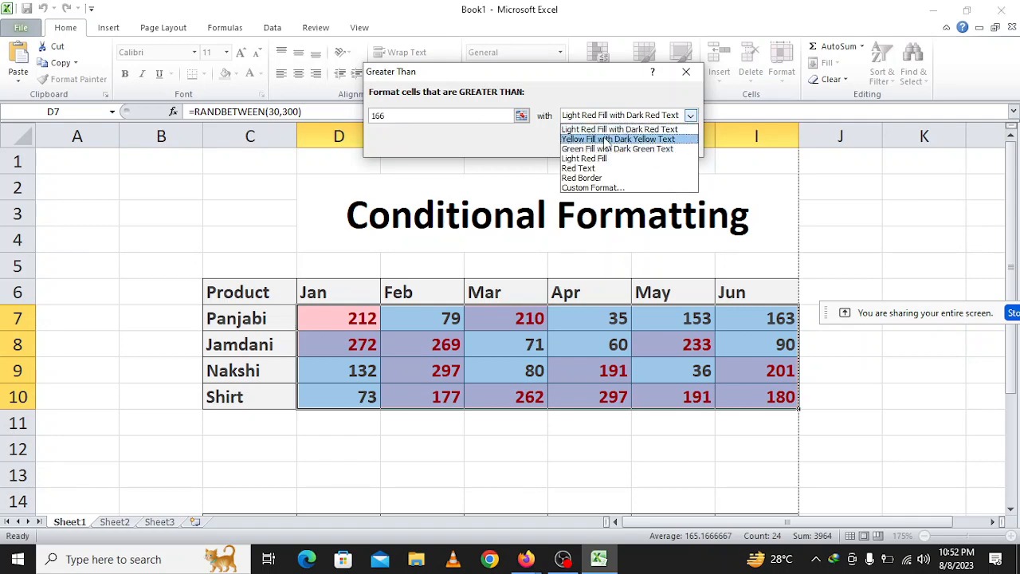
left_click(614, 139)
left_click(614, 118)
left_click(618, 149)
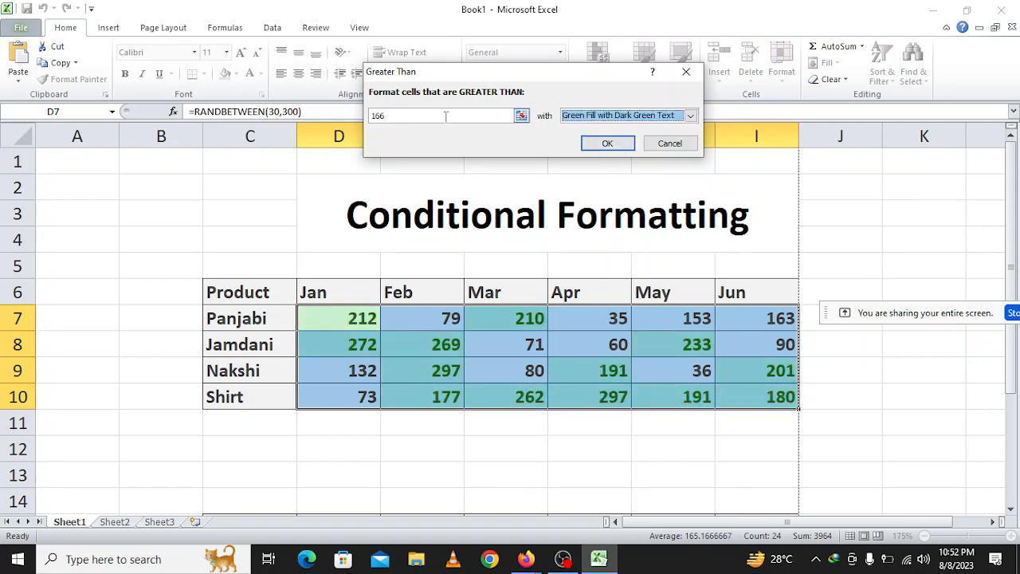
Set the Greater Than rule's threshold to 150 and apply it with Yellow Fill with Dark Yellow Text.
left_click(432, 113)
type("15")
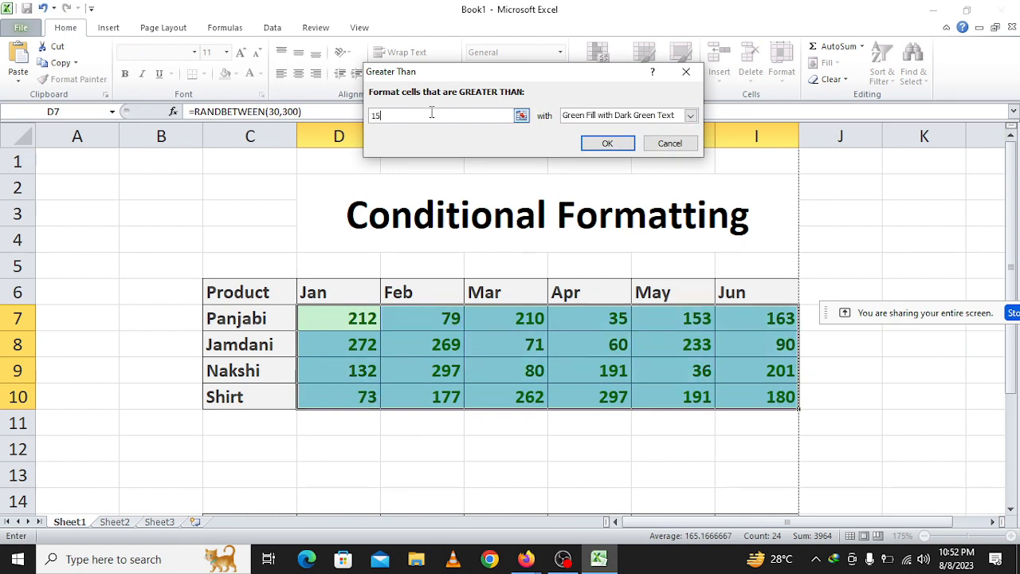
type("0")
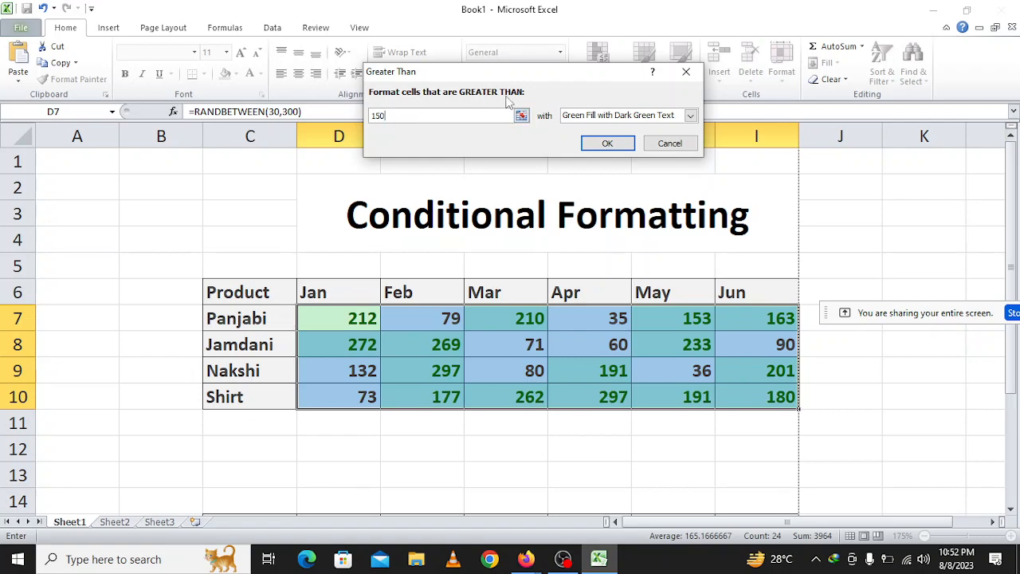
left_click(608, 120)
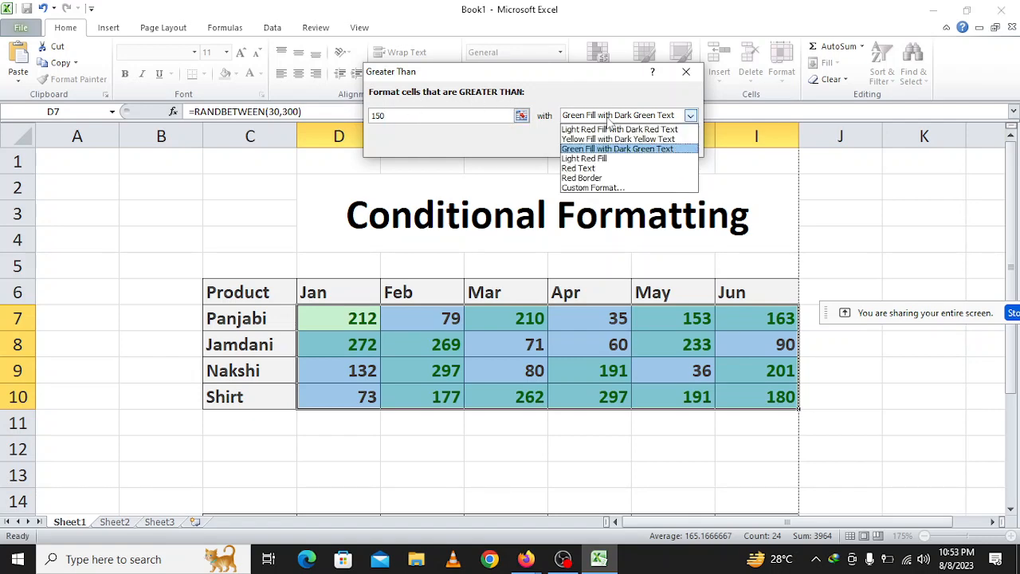
left_click(613, 138)
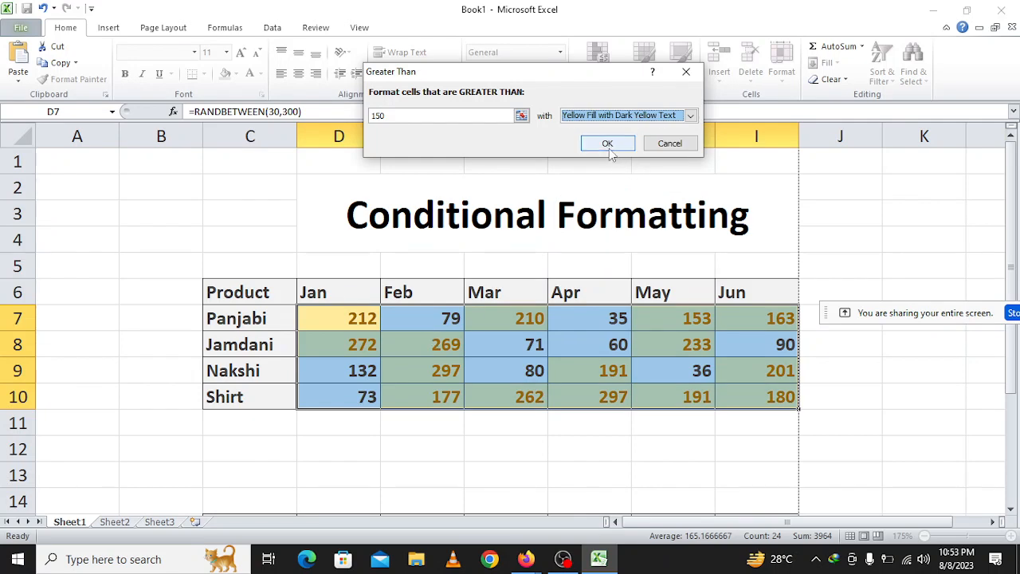
left_click(609, 149)
left_click(579, 424)
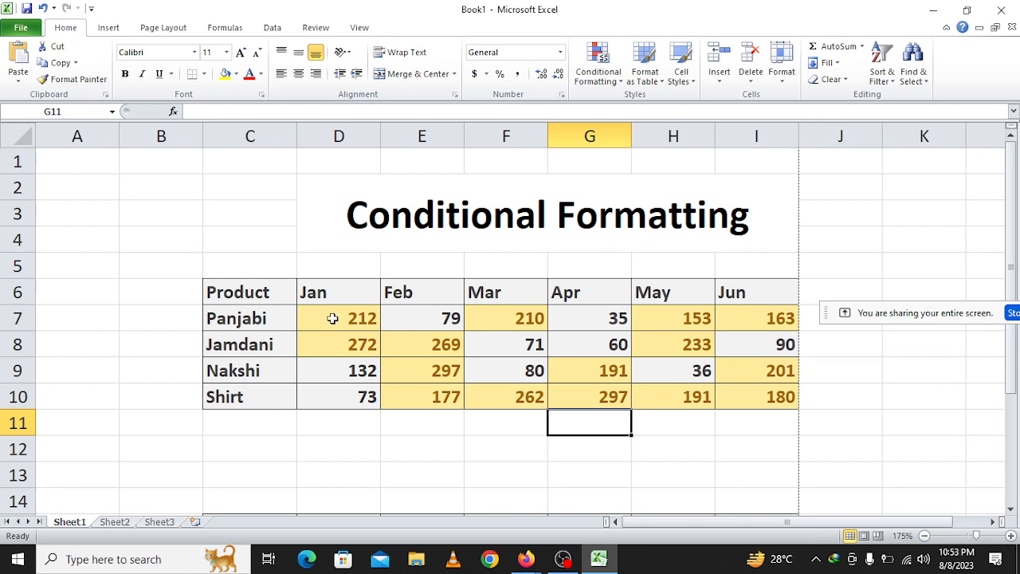
Inspect the highlighted cells across the monthly values D7:I10 to check which ones exceed the 150 threshold.
left_click_drag(333, 318, 765, 391)
left_click(766, 394)
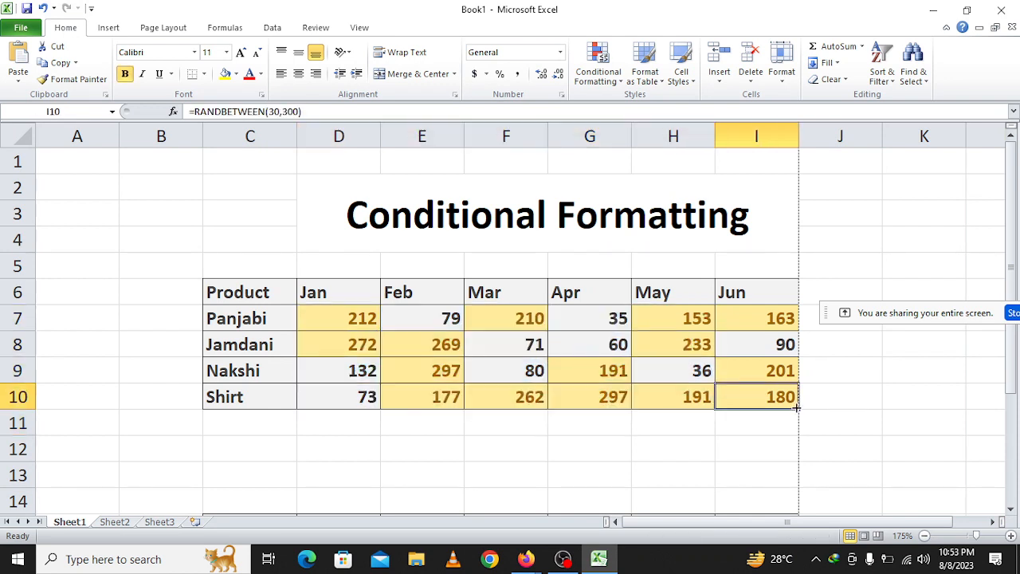
left_click(768, 374)
left_click(661, 394)
left_click(617, 387)
left_click(552, 378)
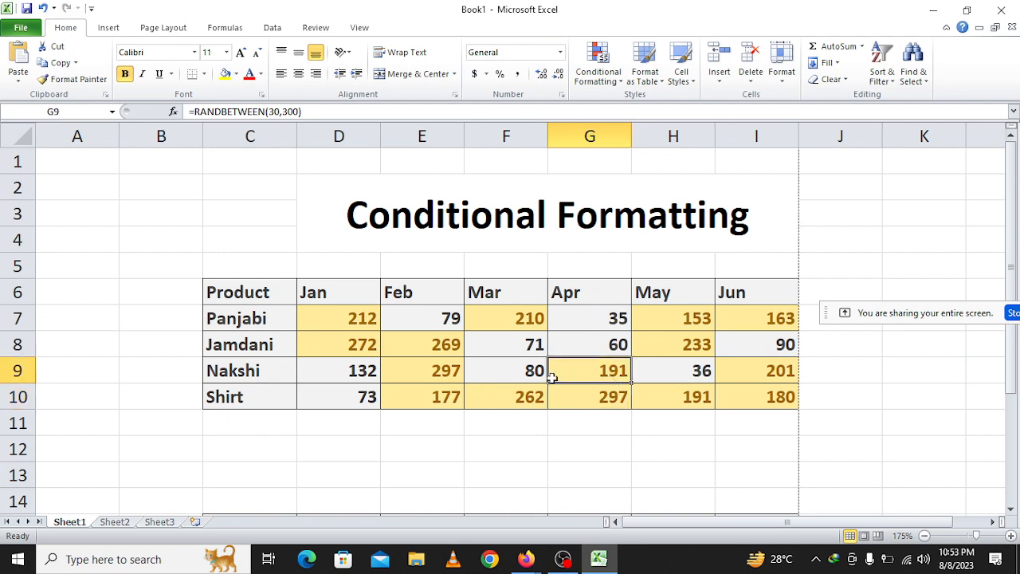
left_click(529, 392)
left_click(449, 378)
left_click(455, 347)
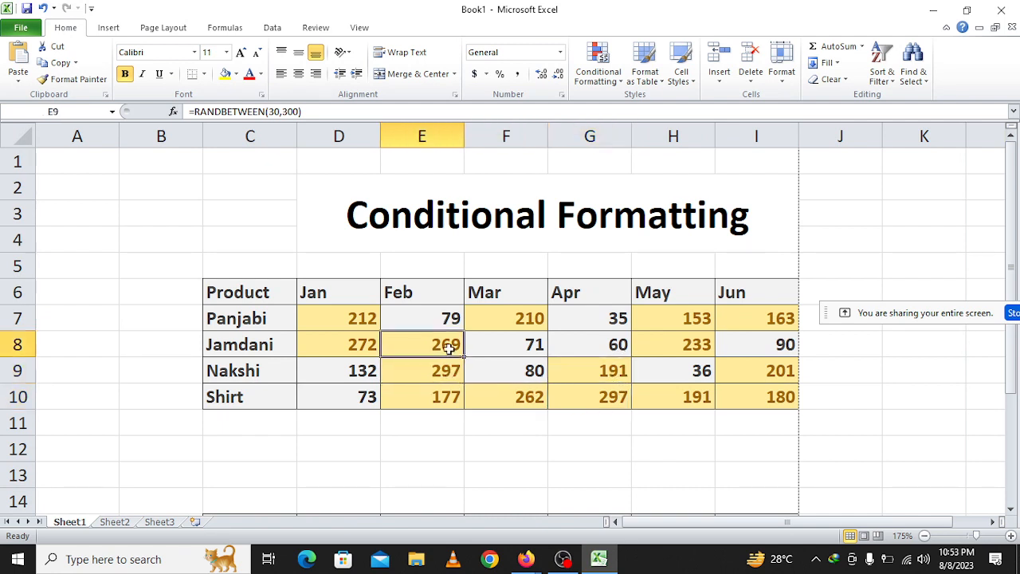
left_click(443, 390)
left_click(373, 321)
left_click(341, 341)
left_click(529, 317)
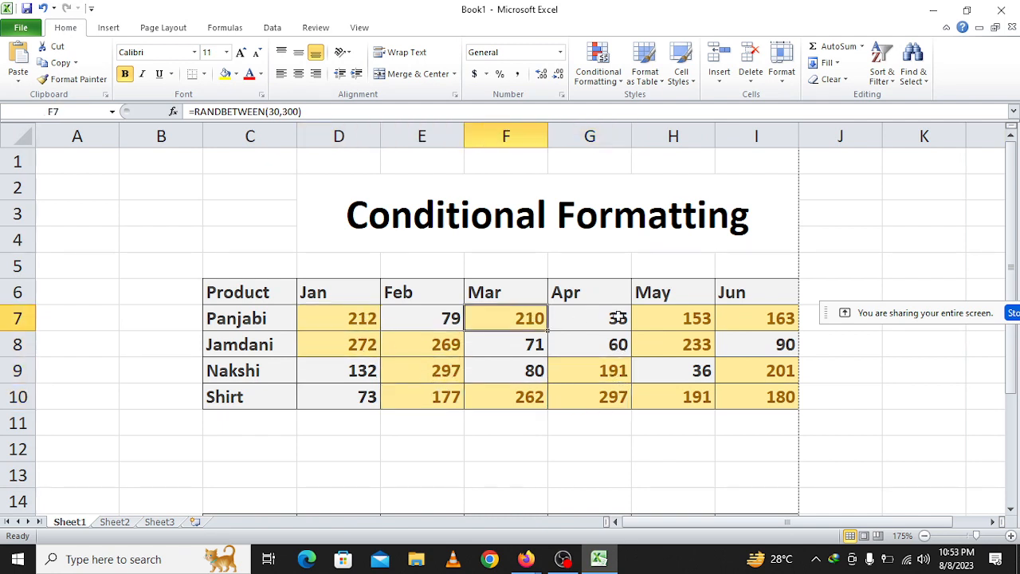
left_click(678, 318)
left_click(778, 318)
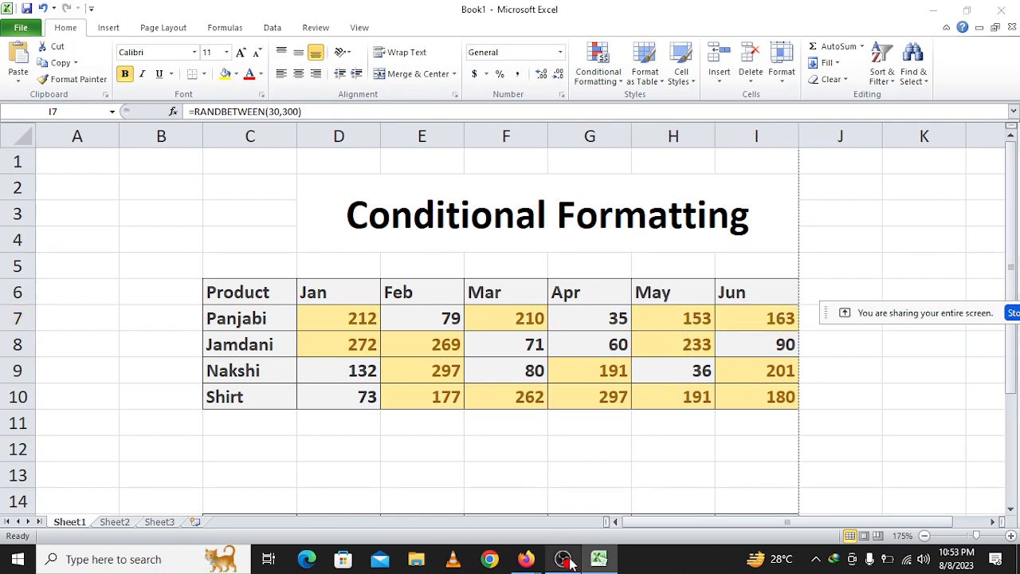
left_click(563, 558)
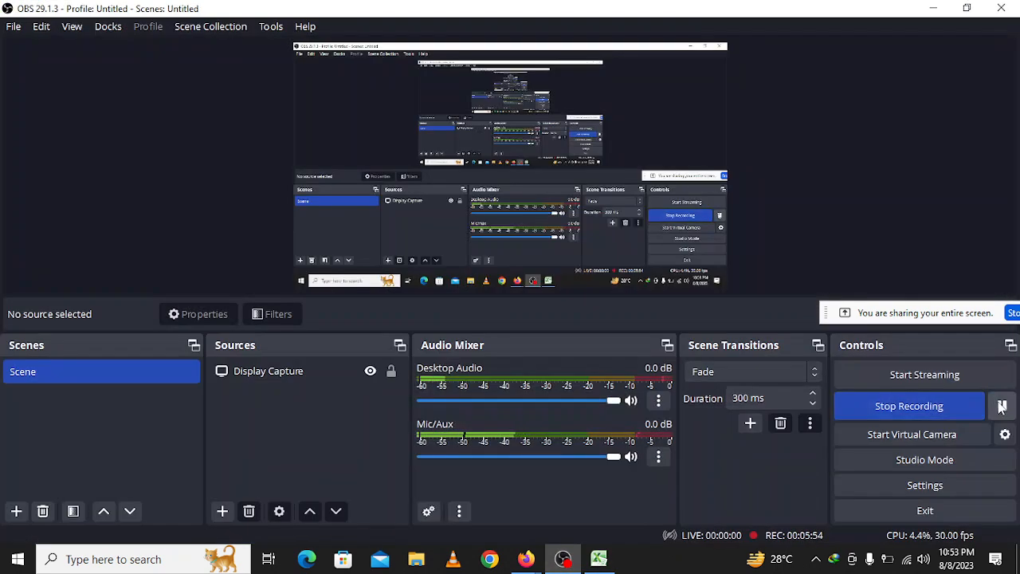
left_click(1002, 407)
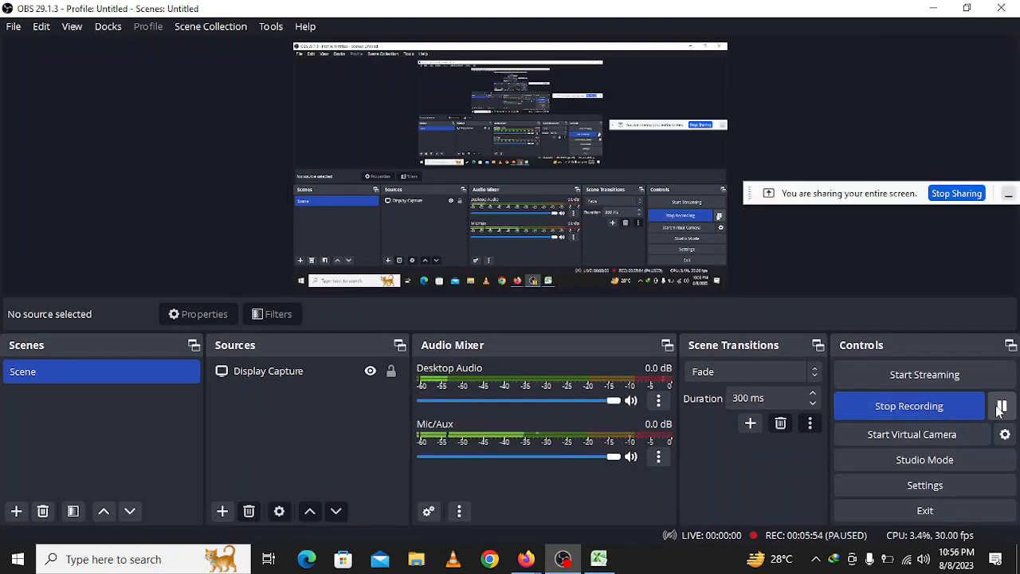
left_click(998, 407)
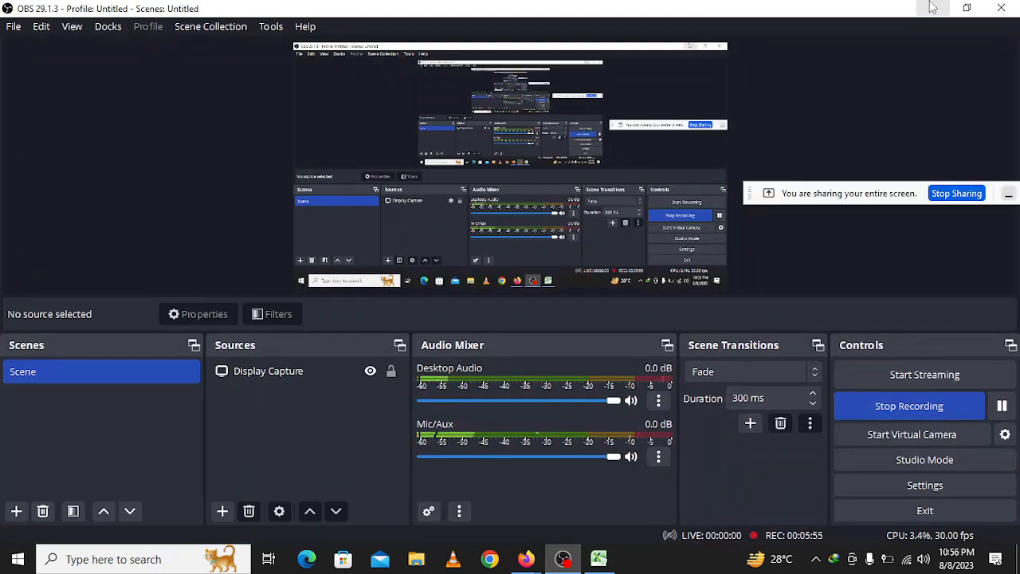
left_click(932, 7)
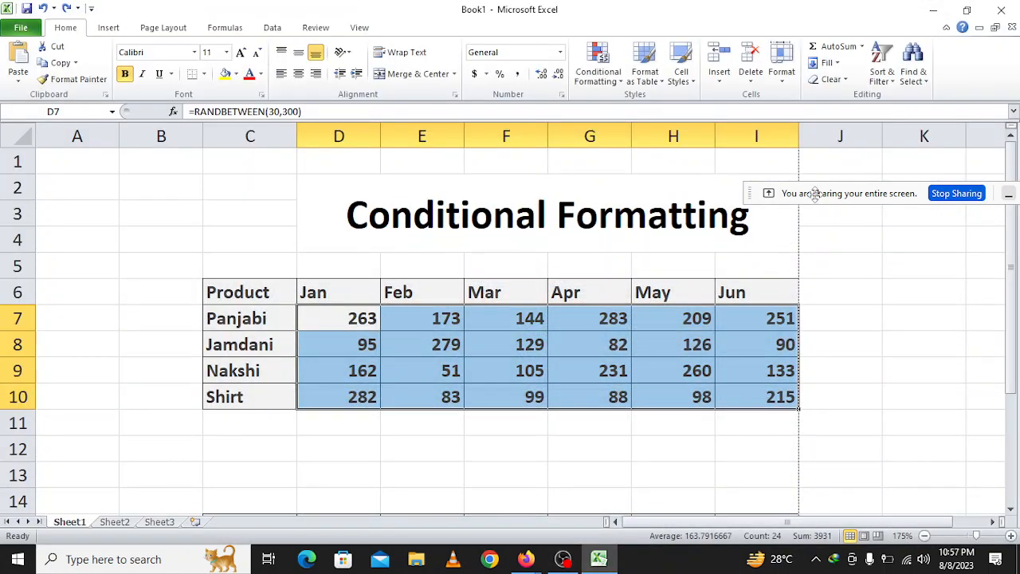
left_click_drag(815, 199, 869, 157)
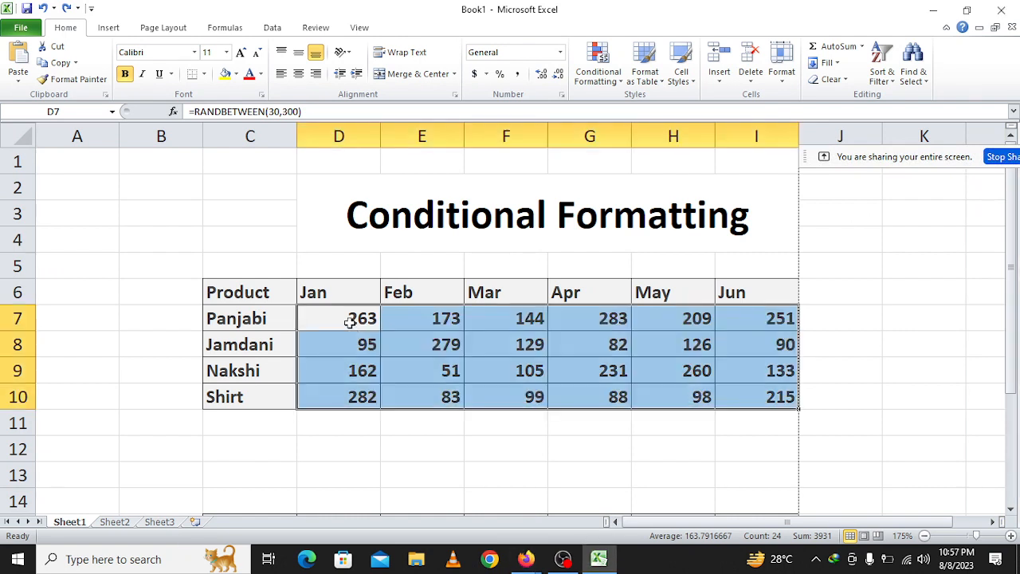
Highlight the cells in D7:I10 that are less than 200 with Yellow Fill with Dark Yellow Text.
left_click(318, 322)
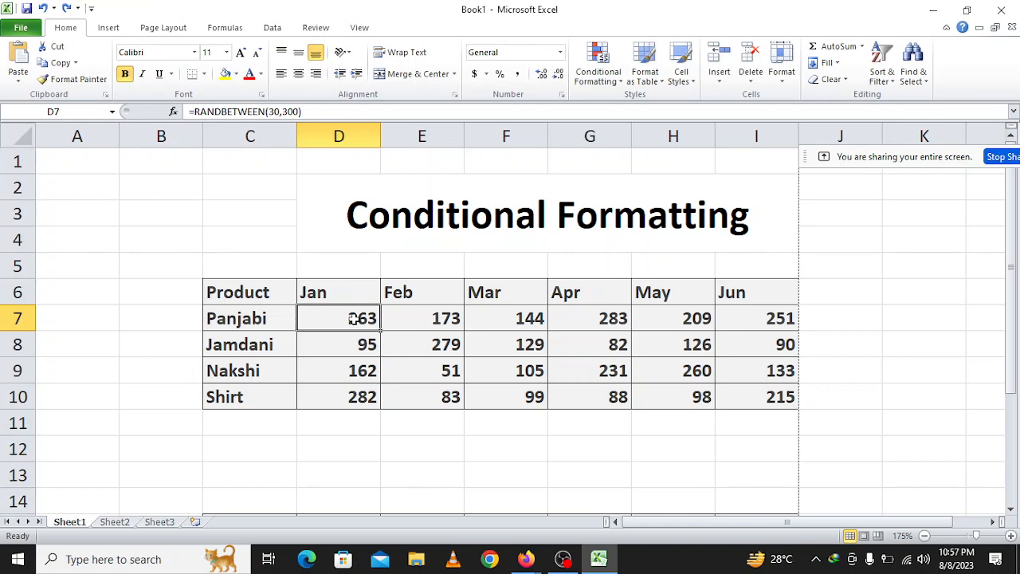
left_click_drag(353, 319, 748, 392)
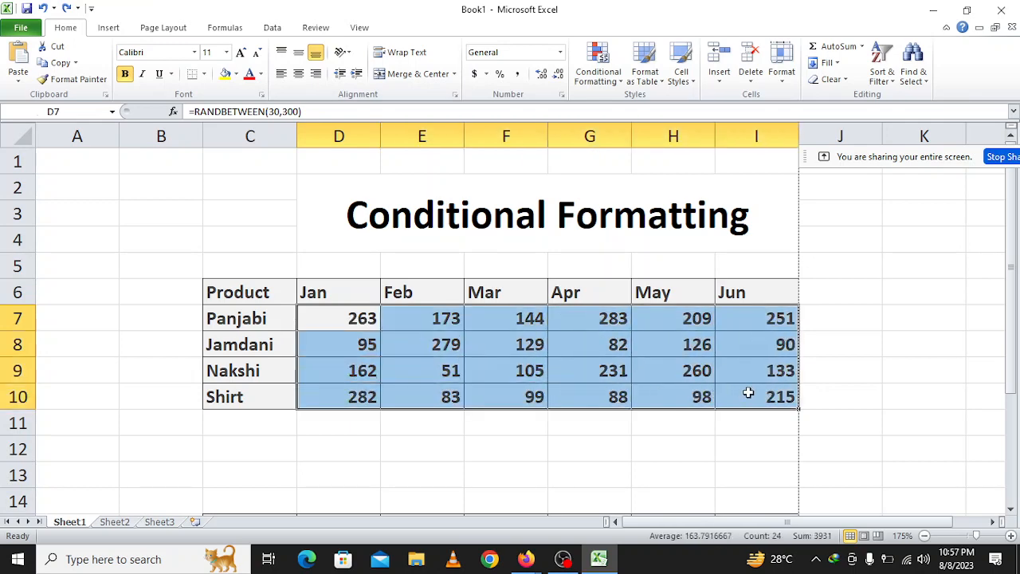
left_click(606, 83)
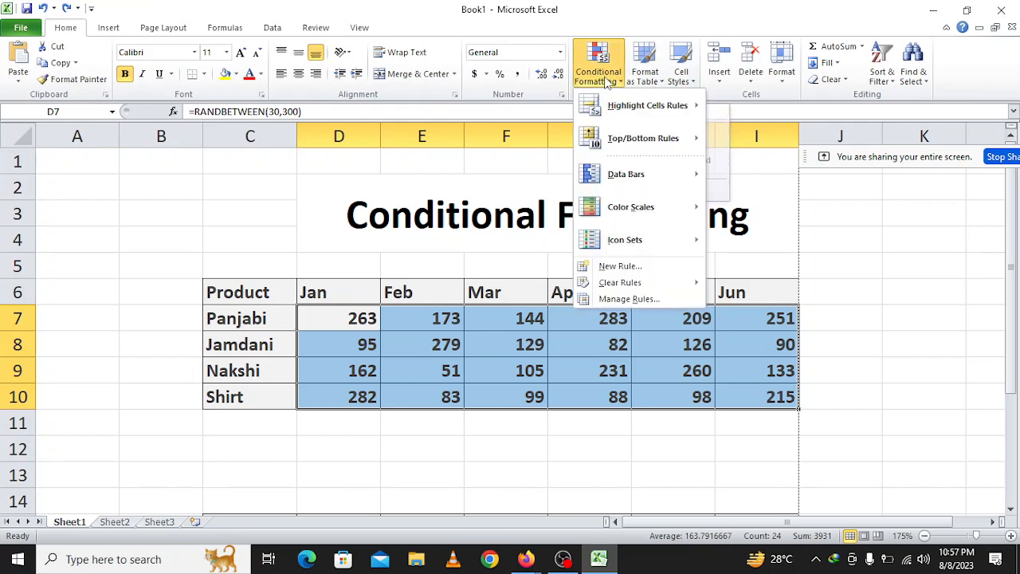
mouse_move(612, 115)
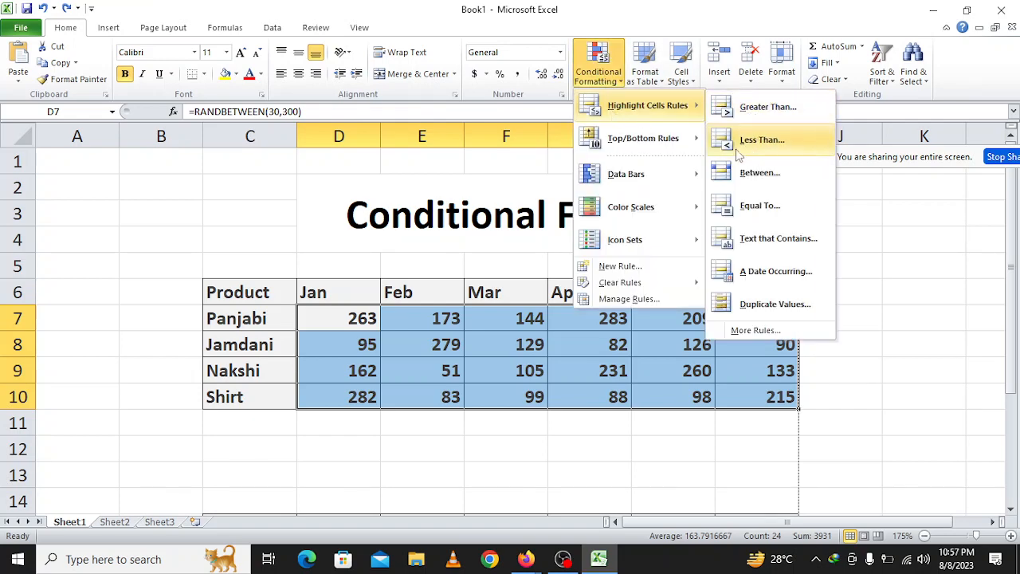
left_click(739, 152)
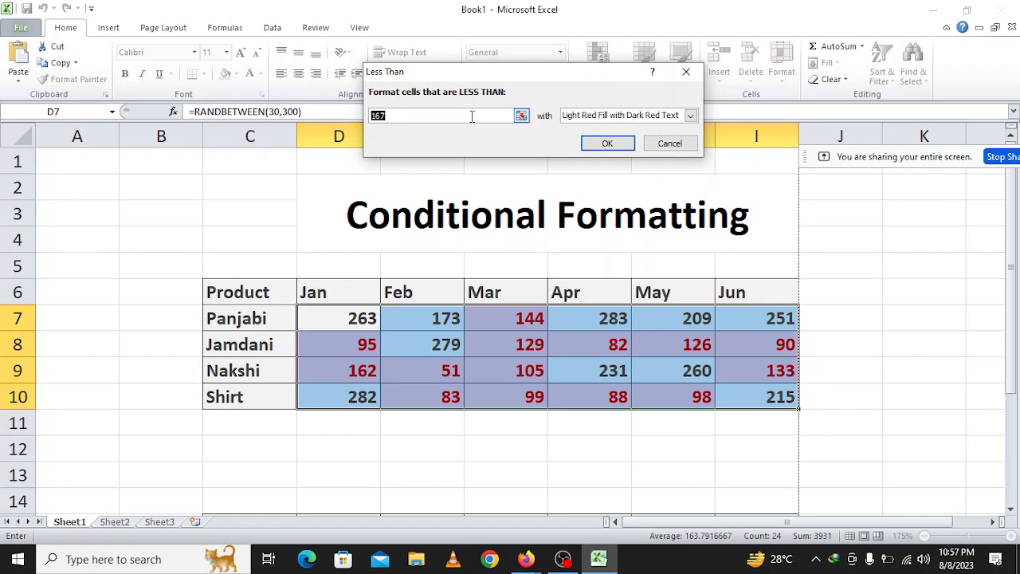
type("200")
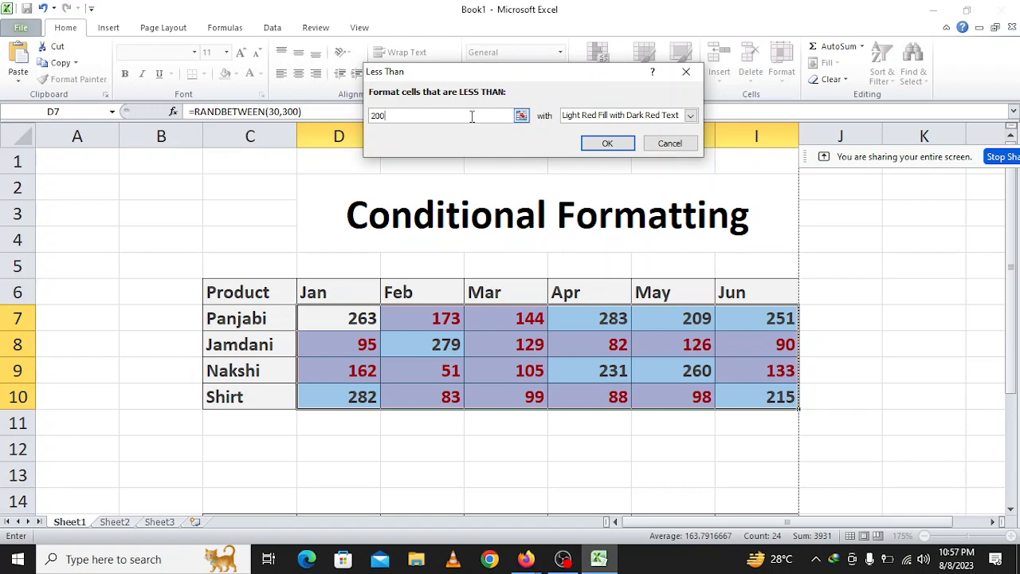
left_click(607, 116)
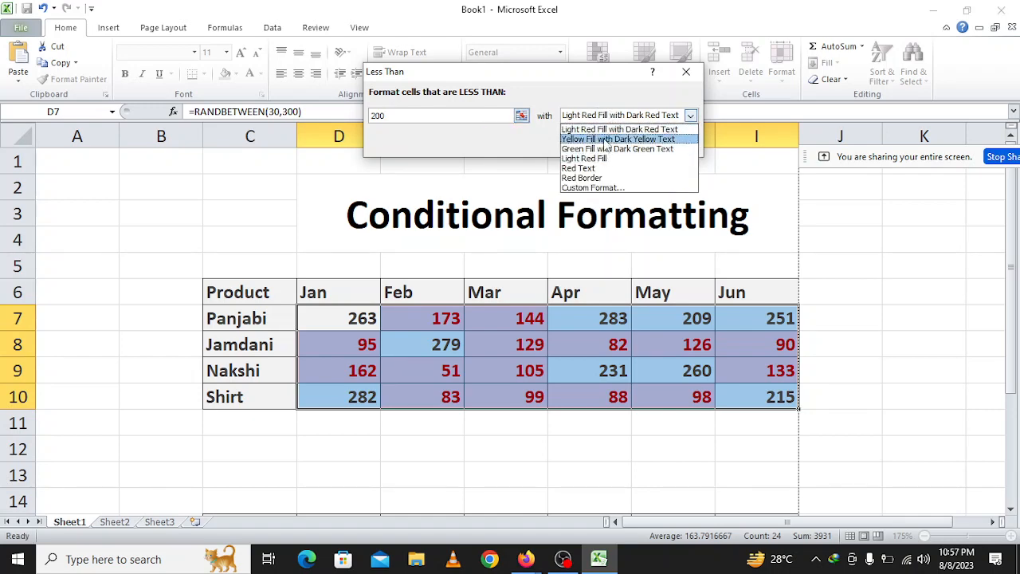
left_click(609, 139)
left_click(607, 145)
left_click(588, 476)
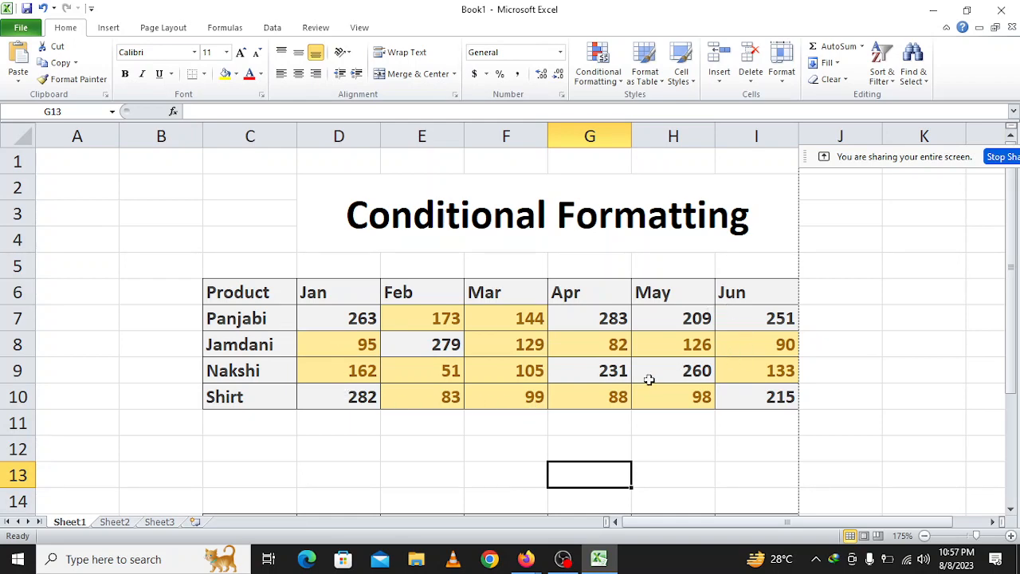
Undo the Less Than highlighting rule on the monthly values D7:I10.
left_click(676, 440)
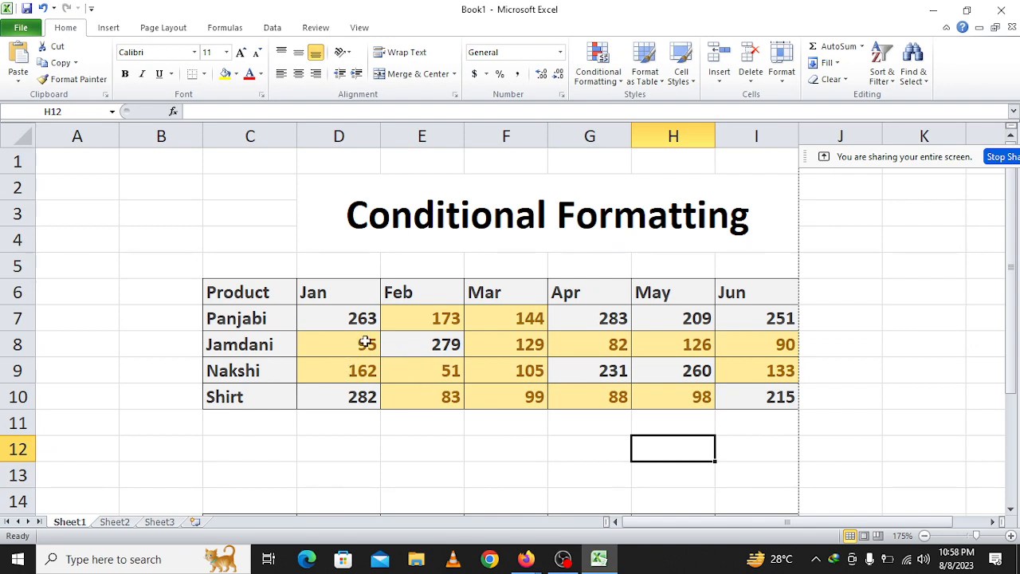
key("ctrl+z")
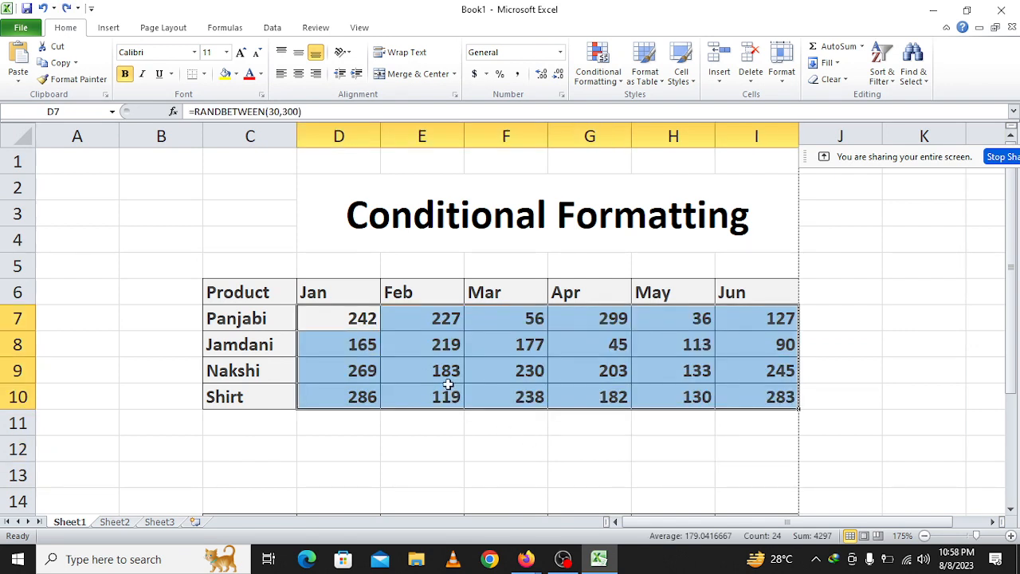
Redo the Less Than highlighting on the monthly values D7:I10 and clear the conditional formatting rules from those cells.
key("ctrl+y")
left_click(551, 440)
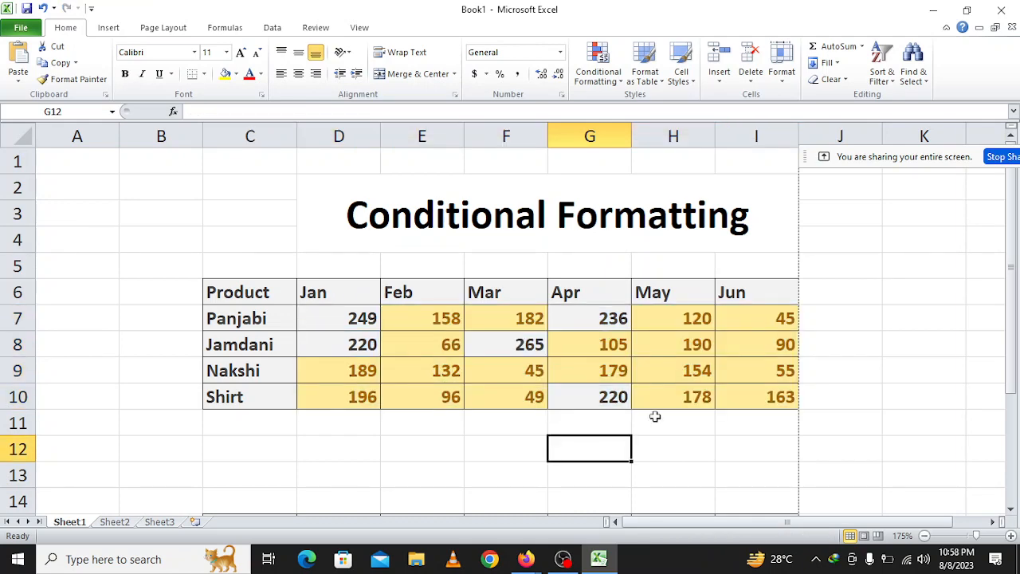
left_click_drag(357, 318, 757, 394)
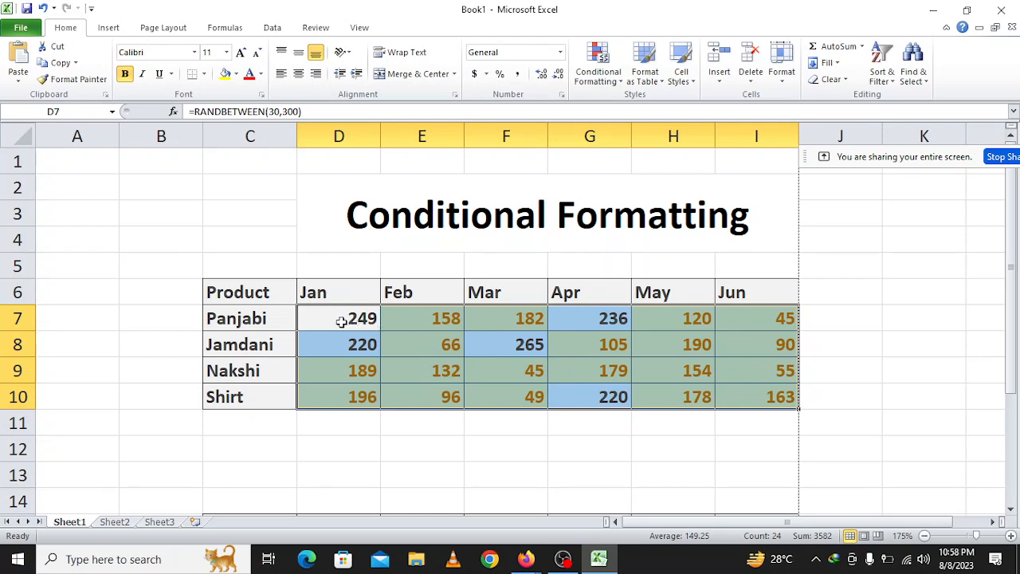
left_click(610, 80)
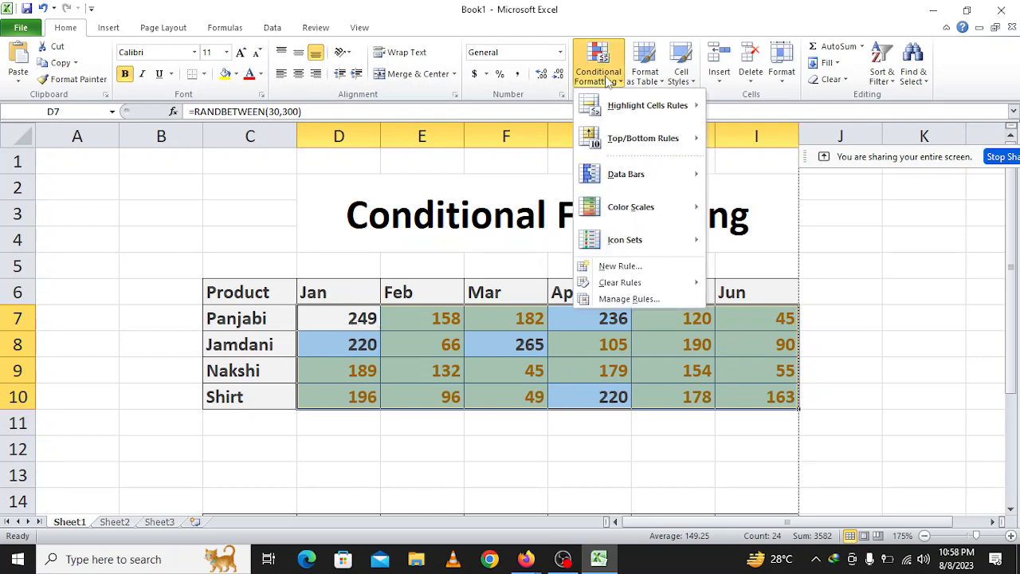
mouse_move(634, 284)
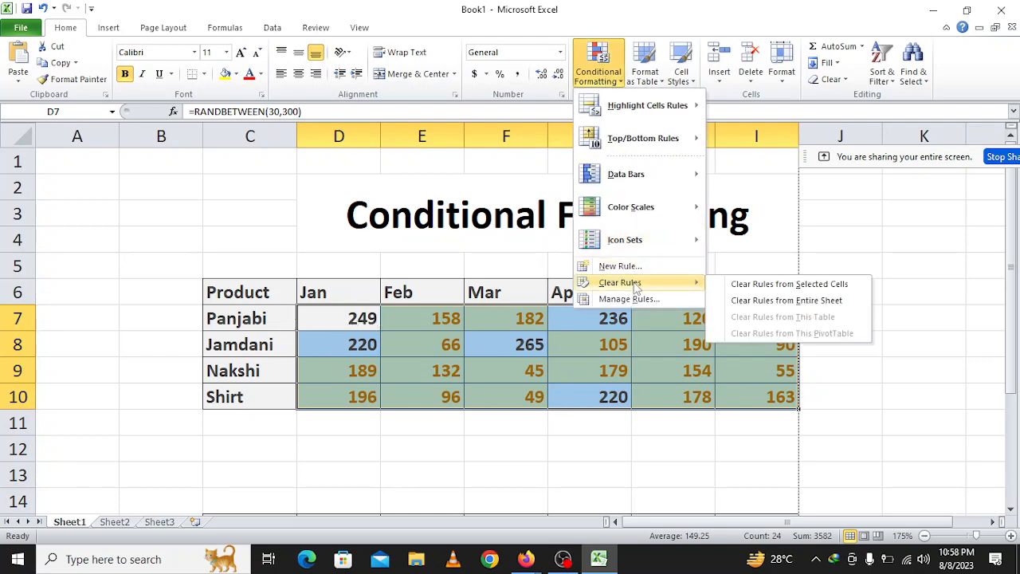
left_click(794, 285)
left_click(576, 491)
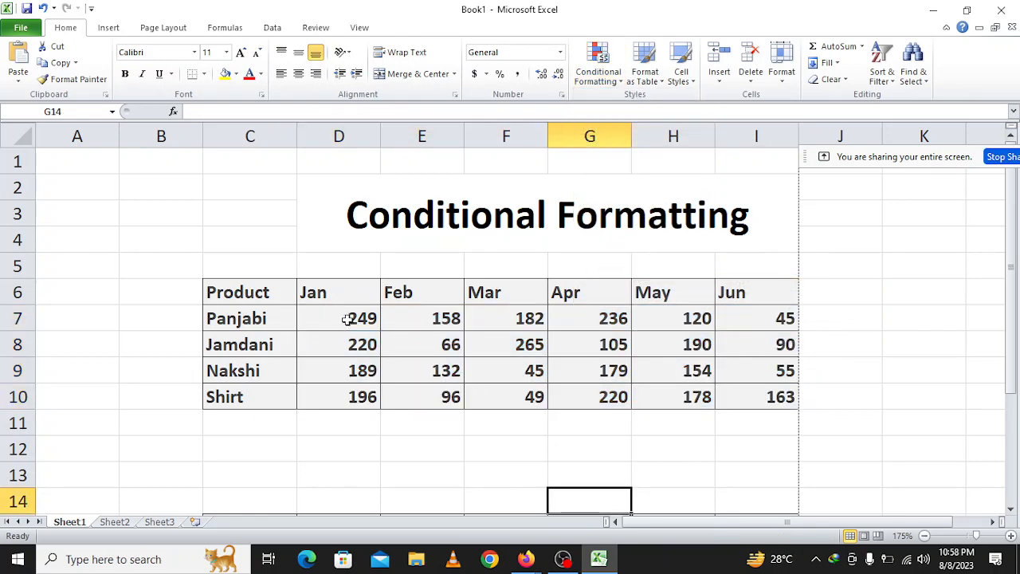
Highlight the cells in D7:I10 that are between 130 and 210 with Light Red Fill.
left_click_drag(349, 318, 735, 386)
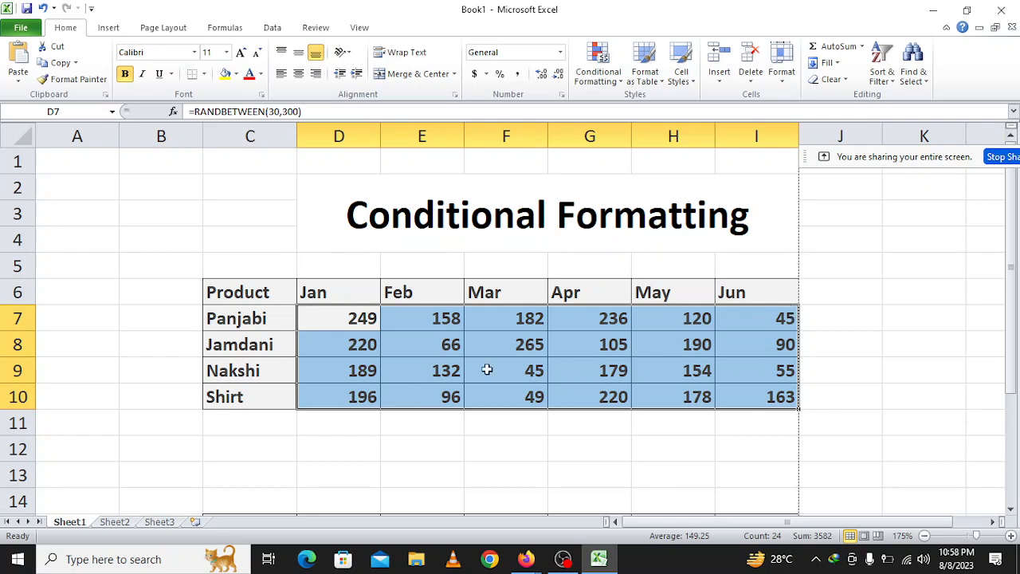
left_click(606, 82)
mouse_move(613, 114)
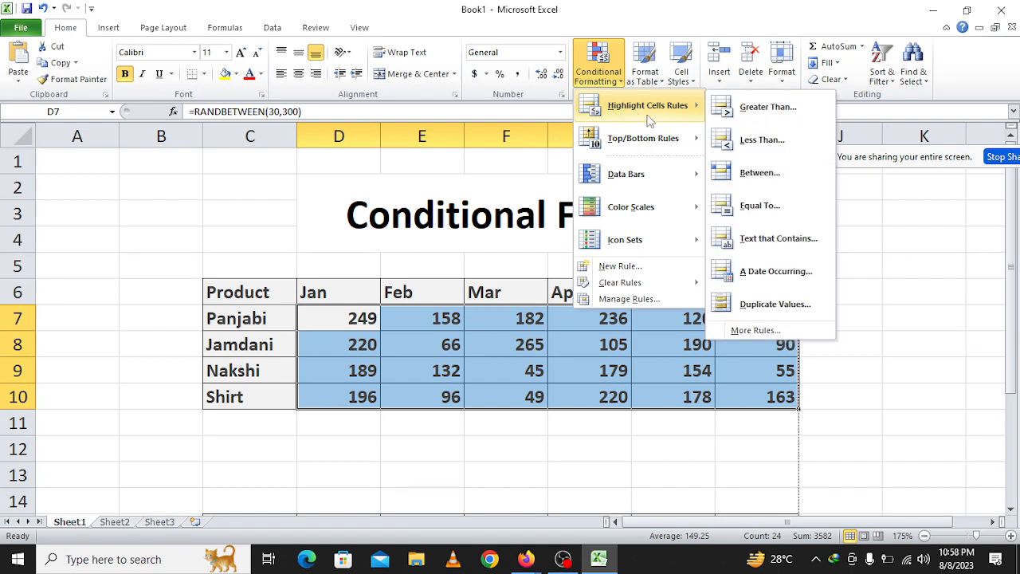
left_click(737, 173)
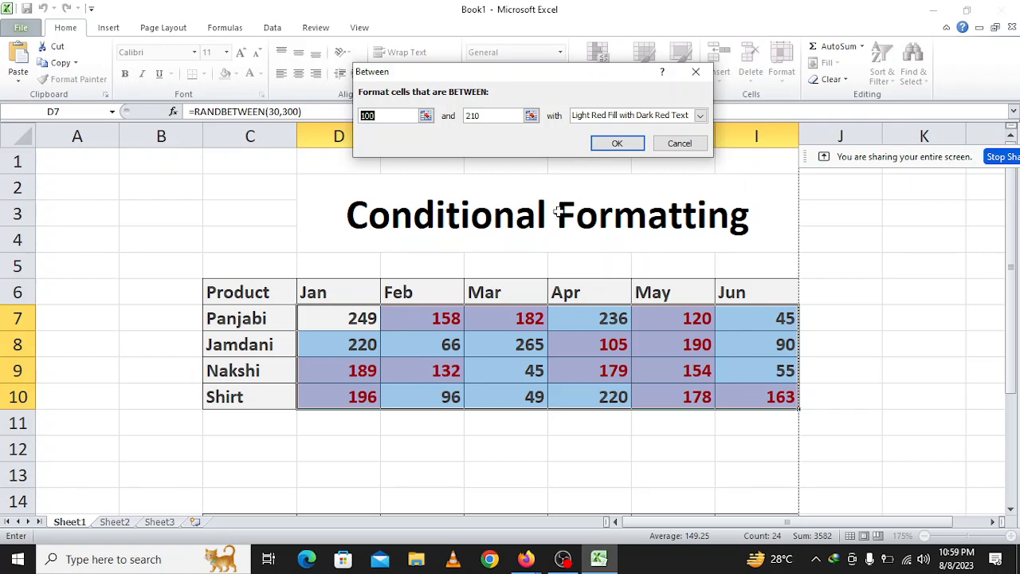
type("13")
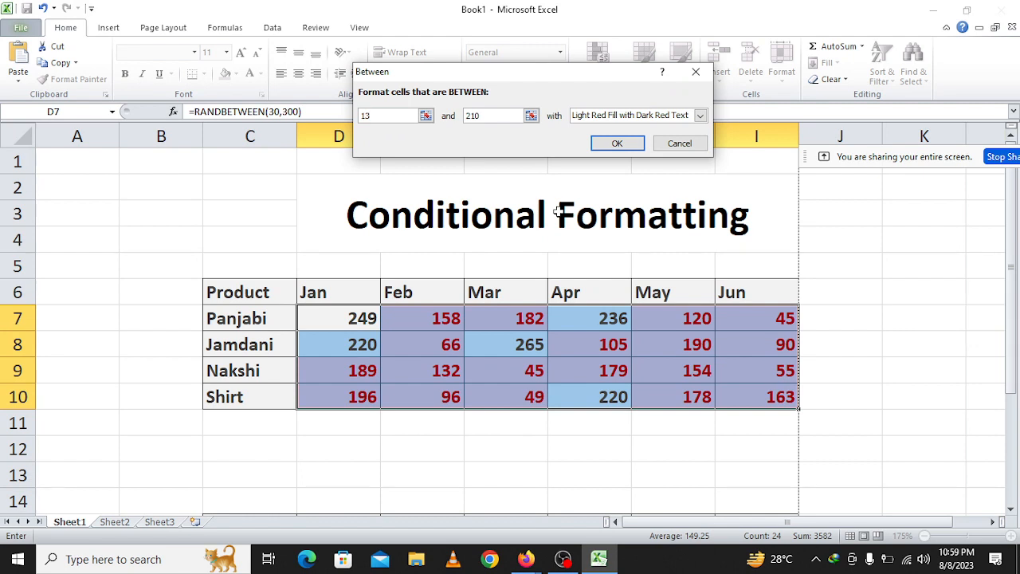
type("0")
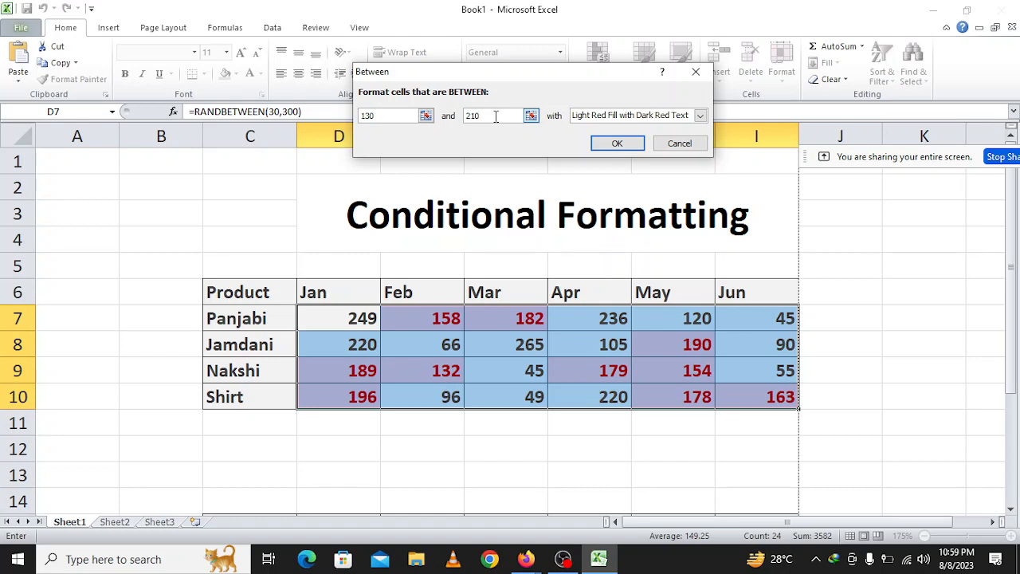
key("BackSpace")
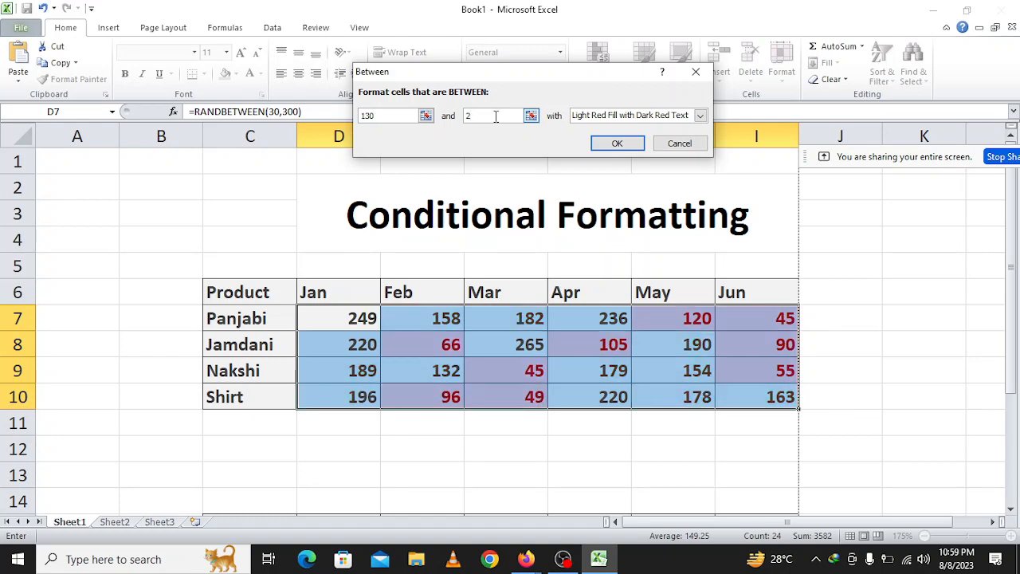
type("0")
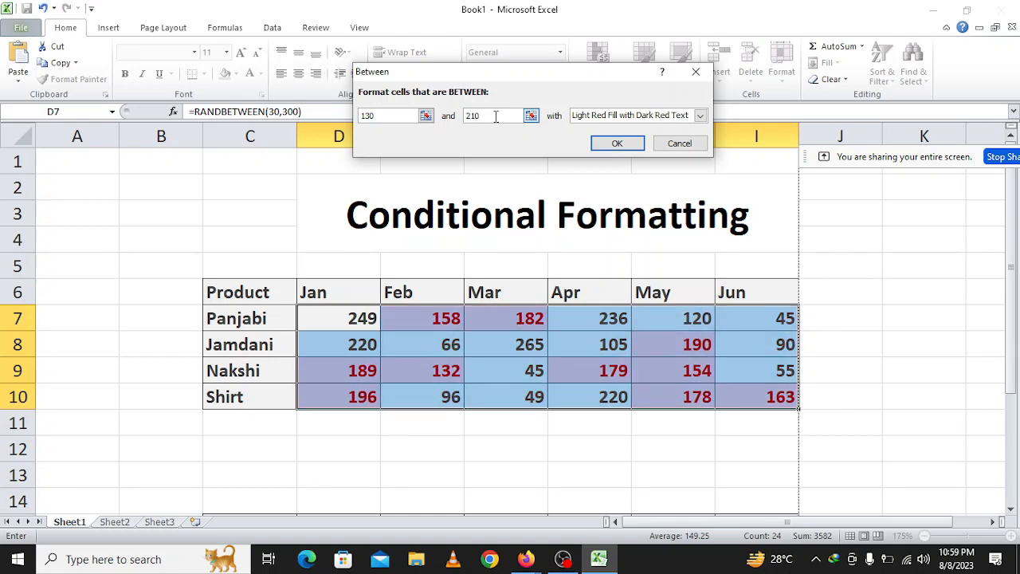
left_click(699, 116)
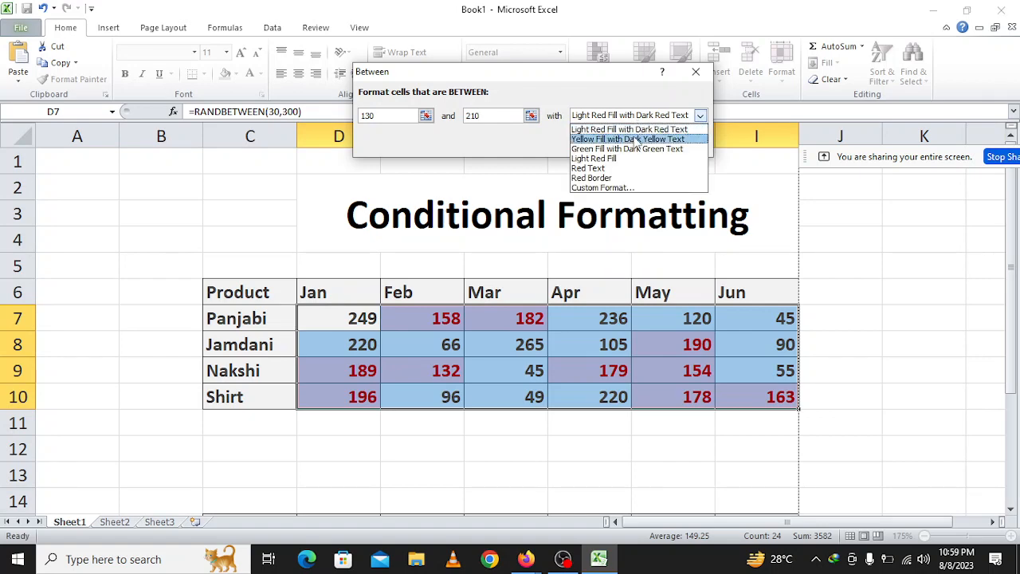
left_click(600, 160)
left_click(614, 144)
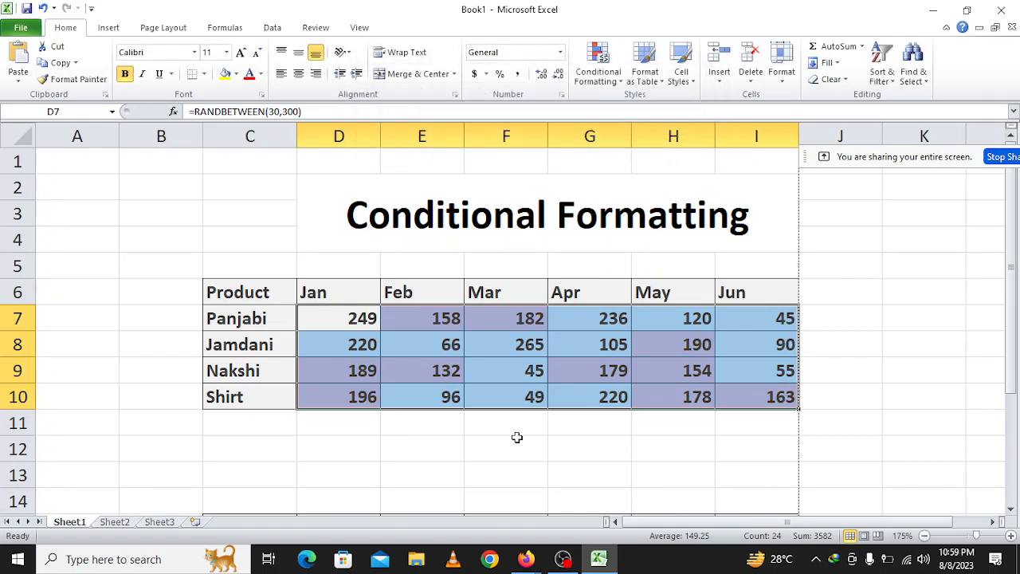
left_click(518, 443)
Examine the monthly values in D7:I10 to check which cells fall within the 130 to 210 range.
left_click(365, 320)
left_click(424, 321)
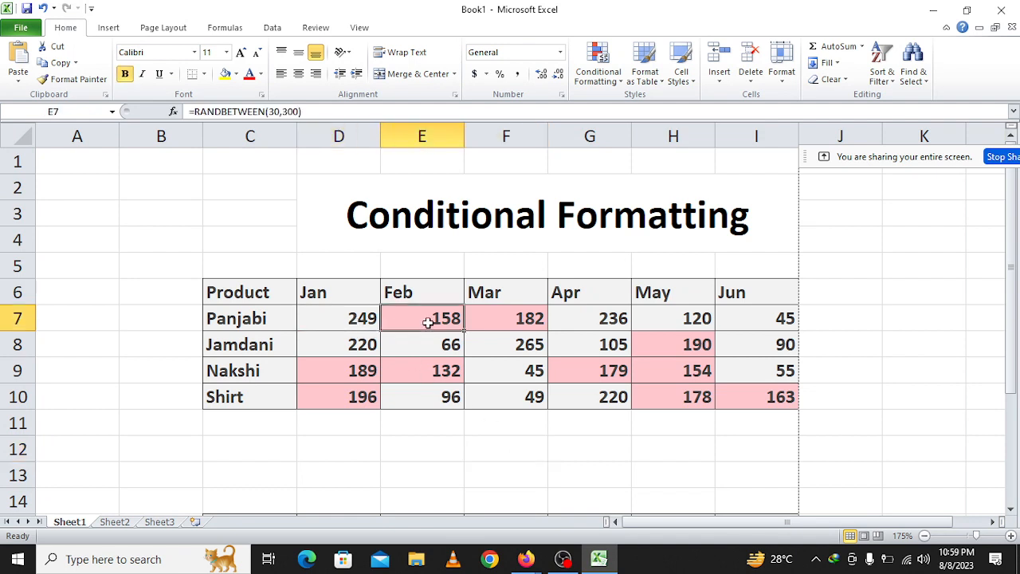
left_click(504, 323)
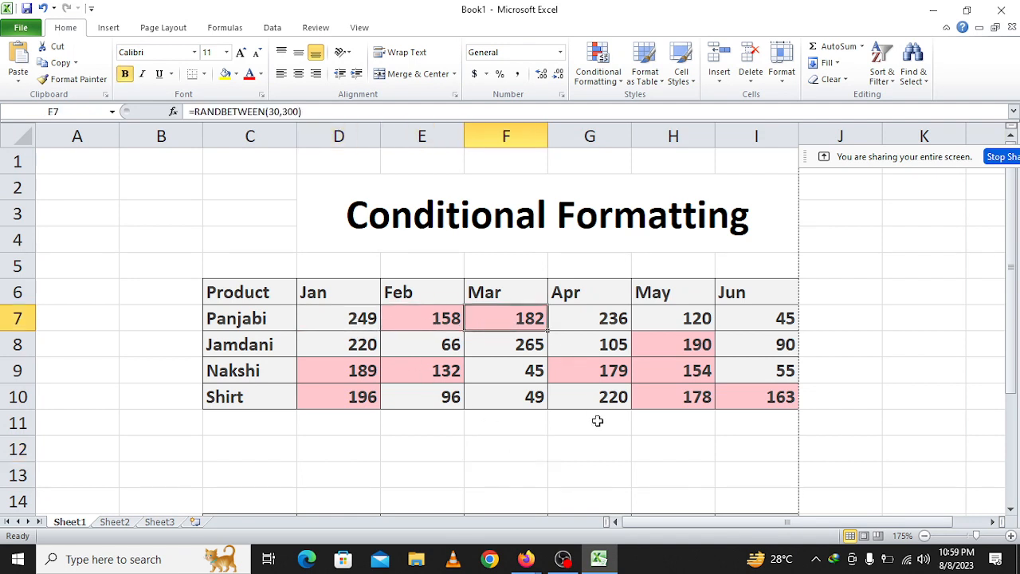
scroll(596, 415, "up", 1)
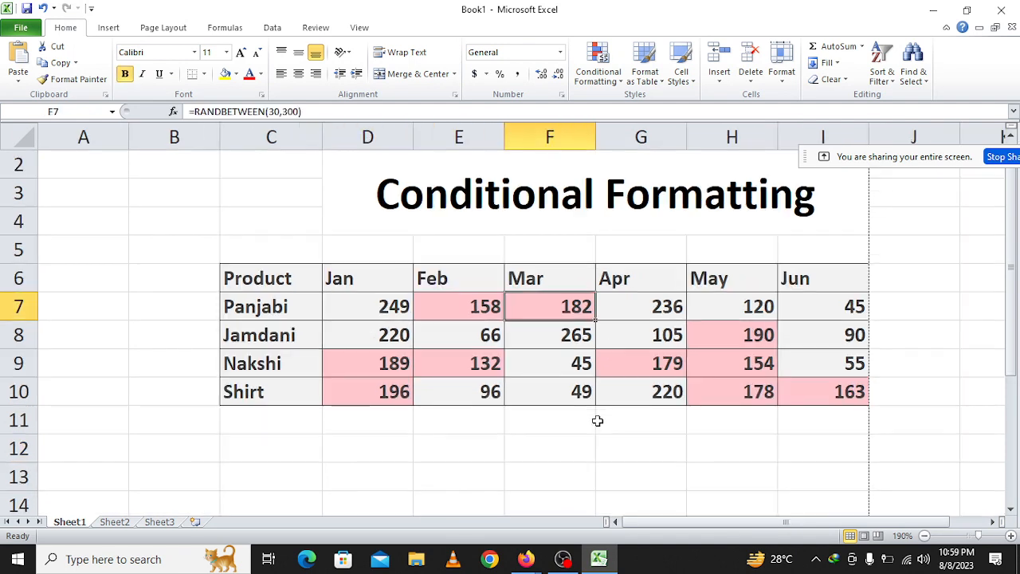
left_click(792, 392)
left_click(732, 367)
left_click(734, 340)
left_click(582, 309)
left_click(455, 310)
left_click(456, 361)
left_click(357, 369)
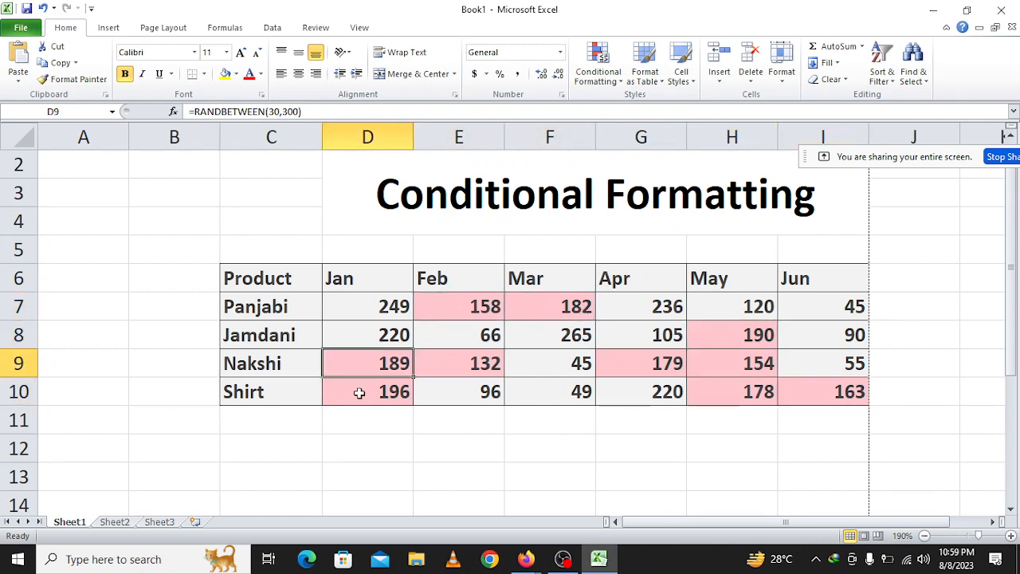
left_click(360, 391)
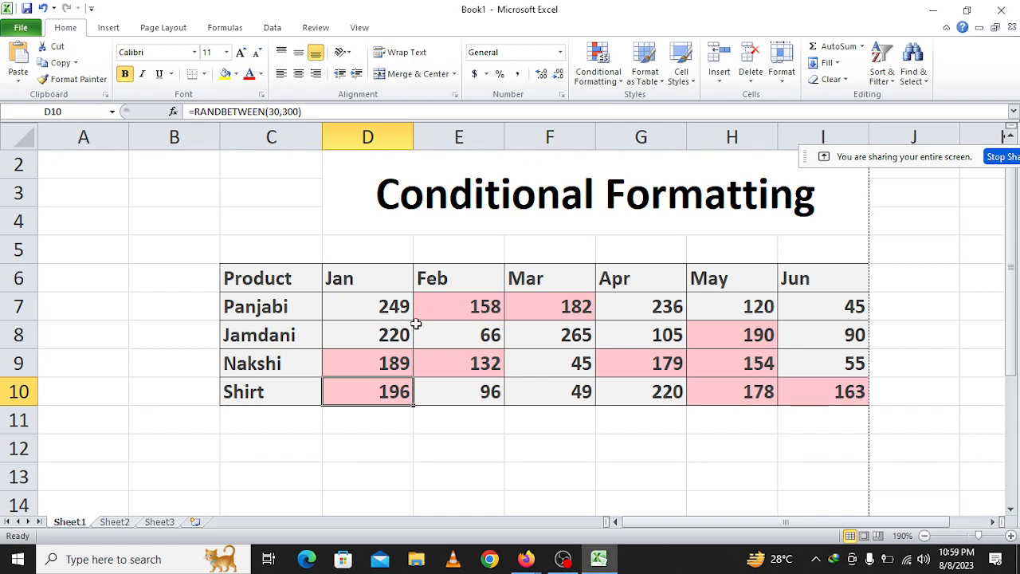
Clear the Between rule from the monthly values D7:I10.
left_click_drag(378, 310, 800, 396)
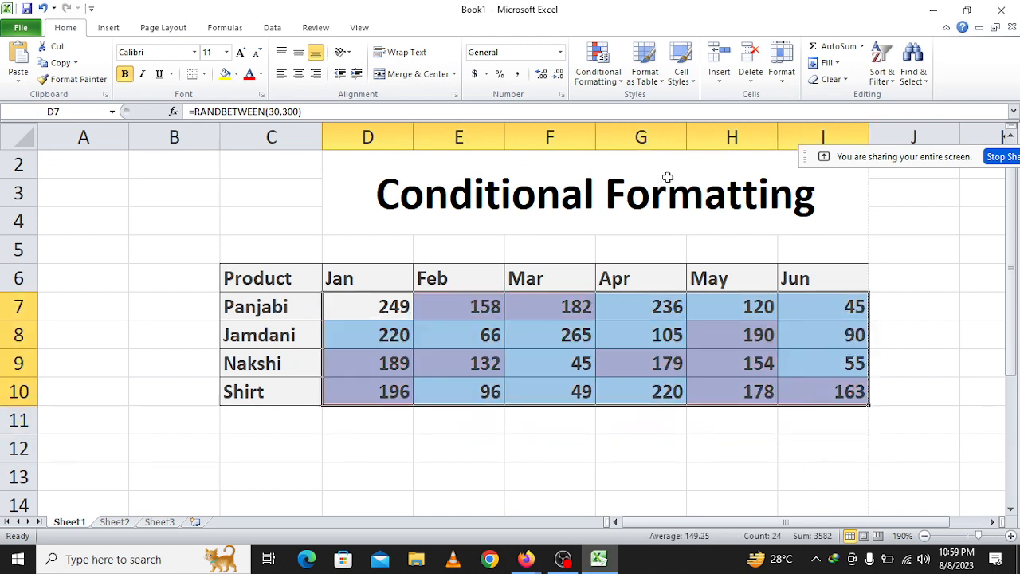
left_click(603, 83)
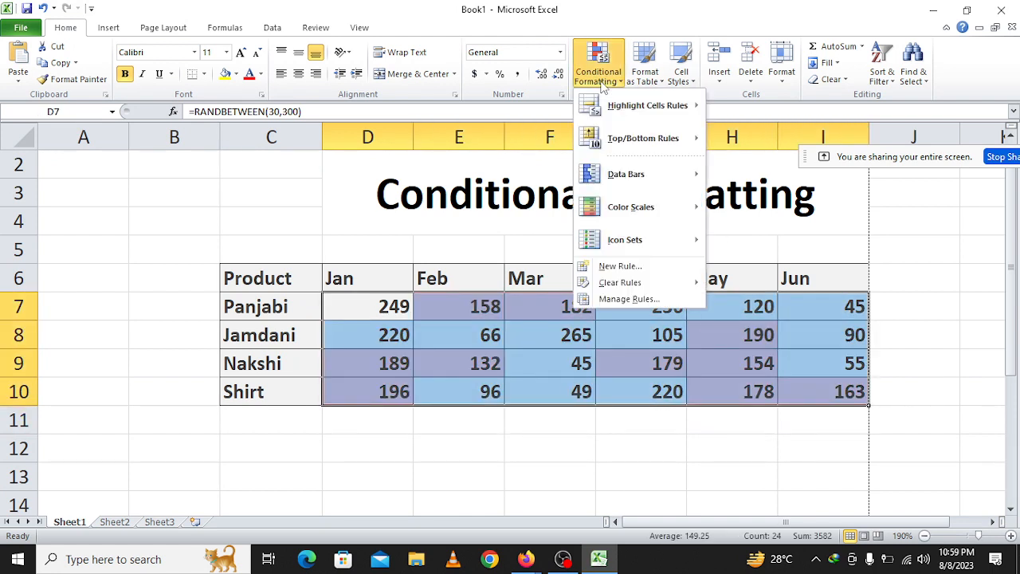
mouse_move(625, 284)
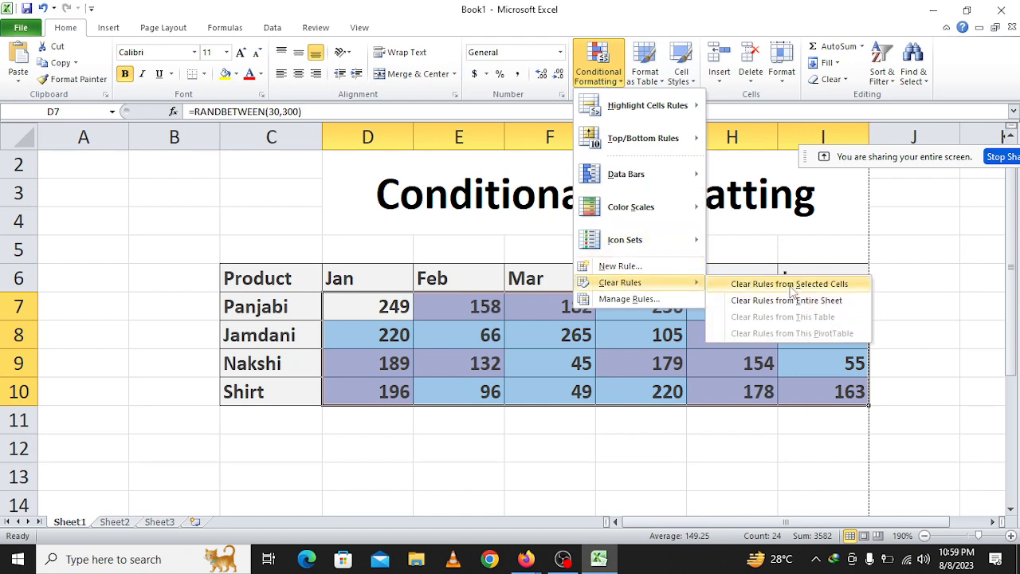
left_click(790, 287)
Try highlighting the duplicate values in D7:I10 with Light Red Fill with Dark Red Text, and undo the rule.
left_click(599, 74)
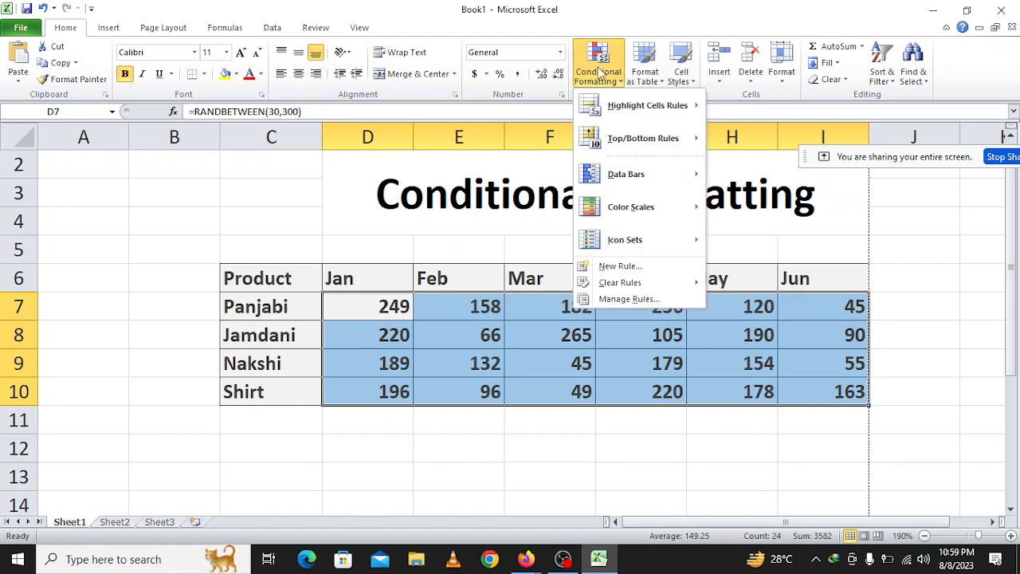
mouse_move(628, 118)
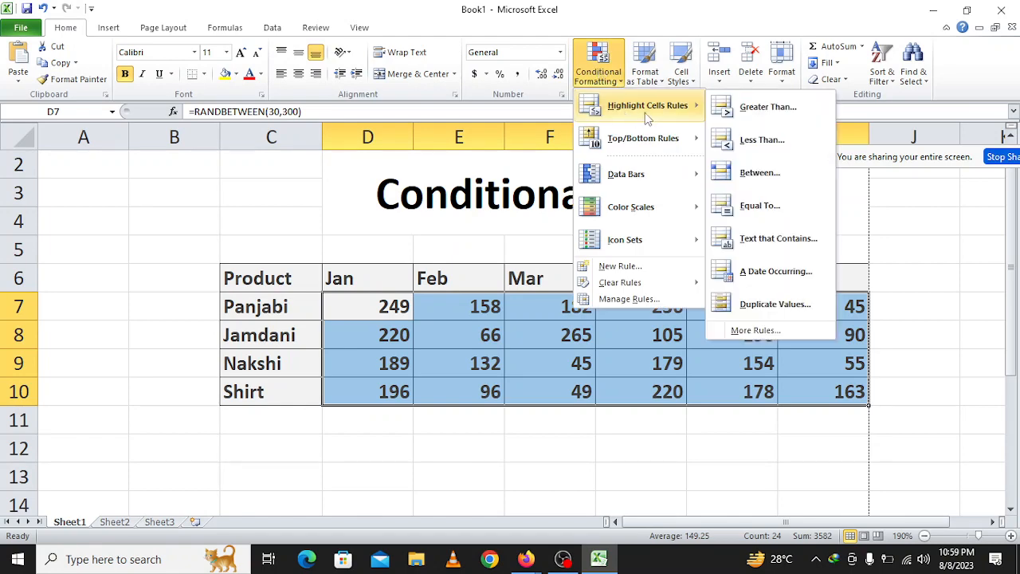
left_click(754, 305)
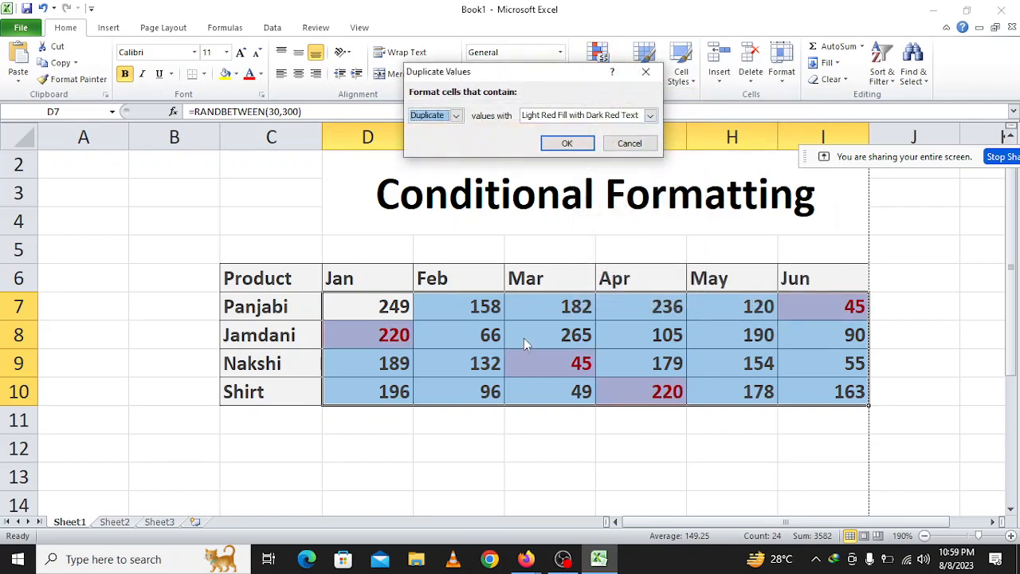
left_click(567, 143)
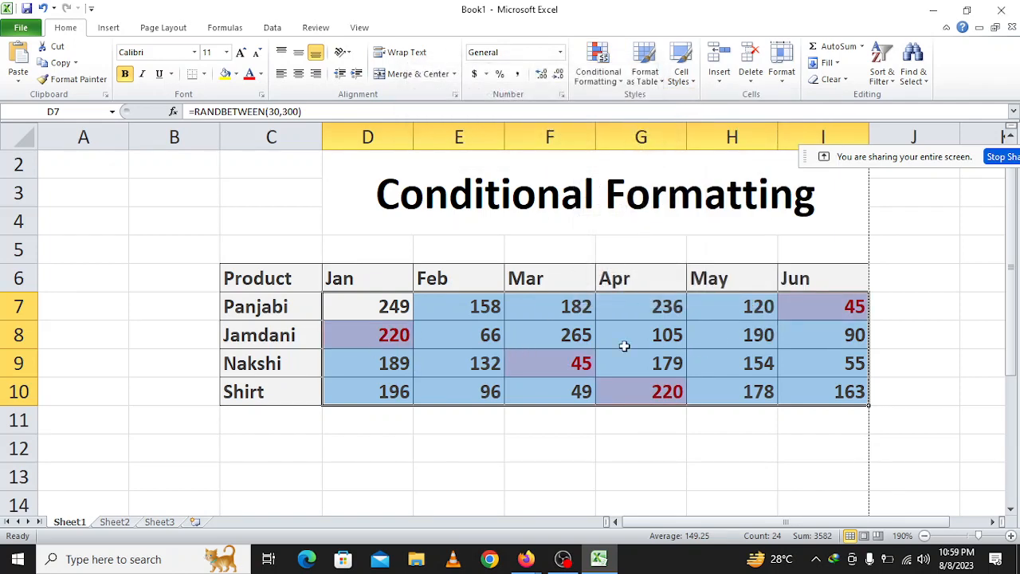
left_click(585, 447)
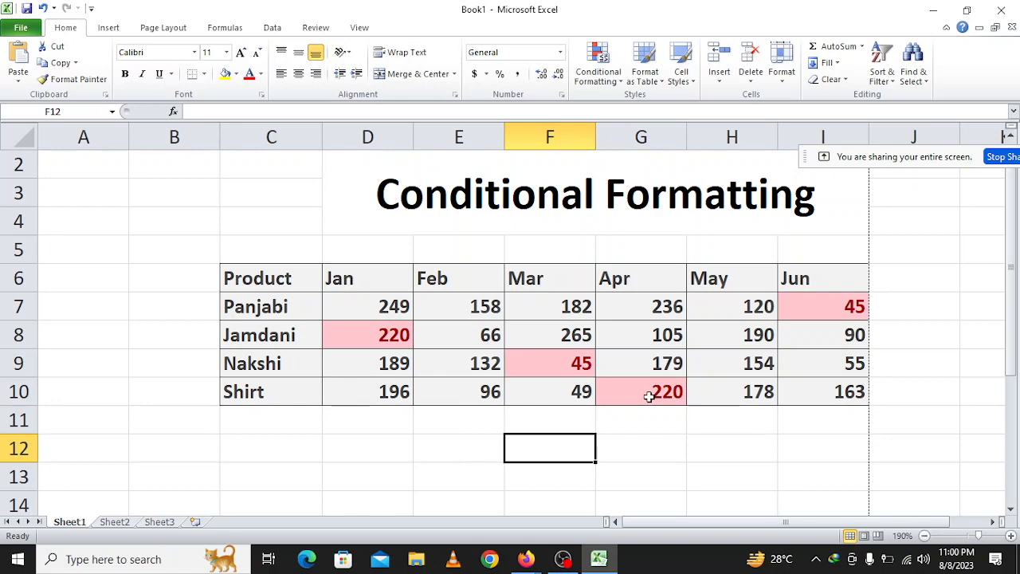
key("ctrl+z")
Preview the Duplicate Values rule on D7:I10 with both the Unique and Duplicate options, and close it without applying.
left_click(598, 66)
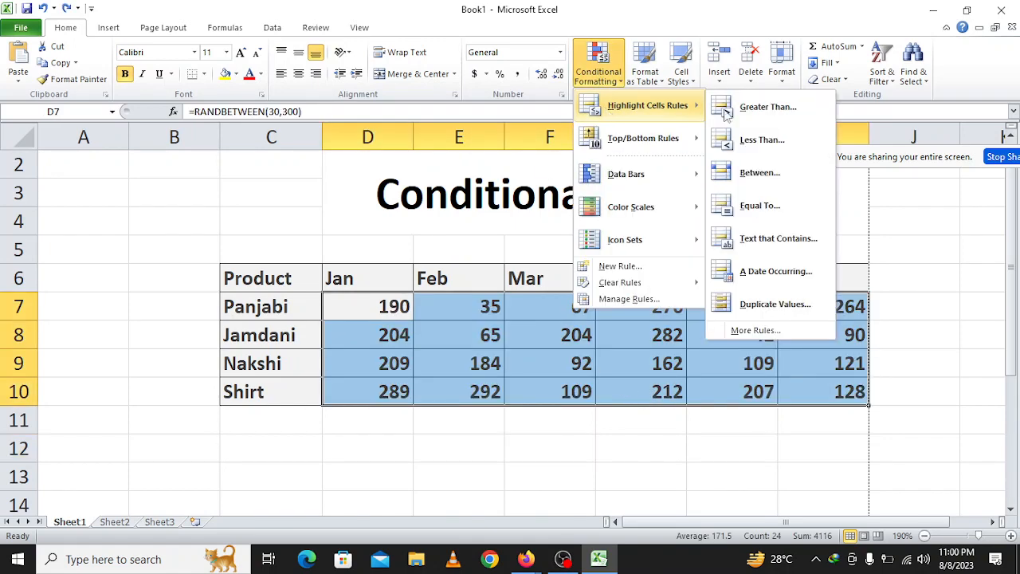
left_click(749, 307)
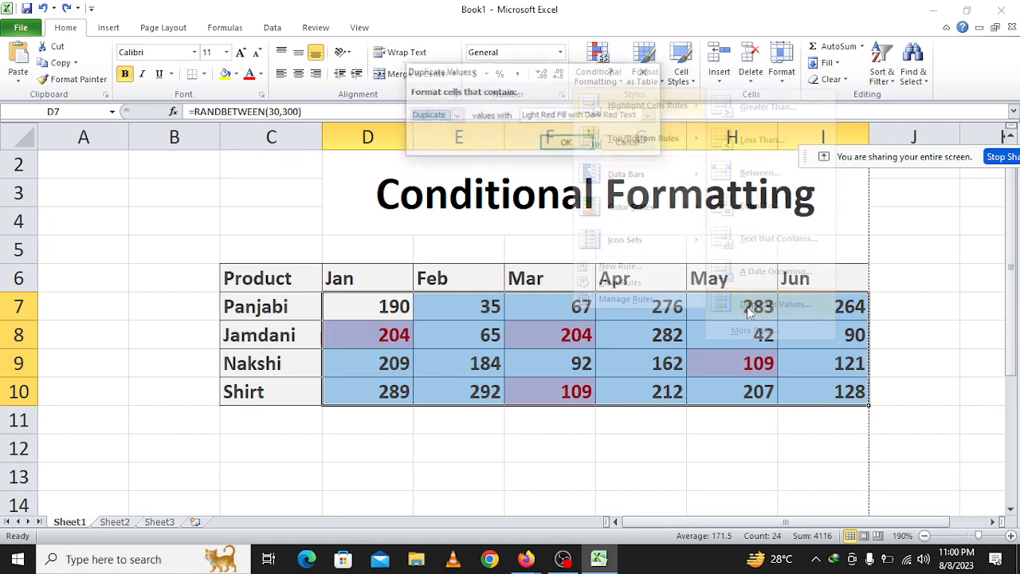
left_click(435, 116)
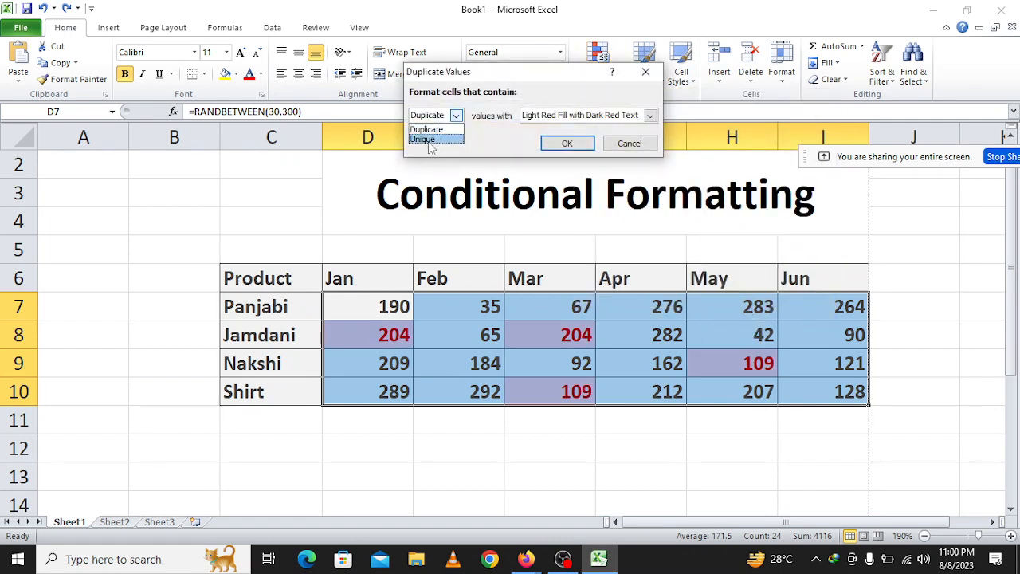
left_click(429, 141)
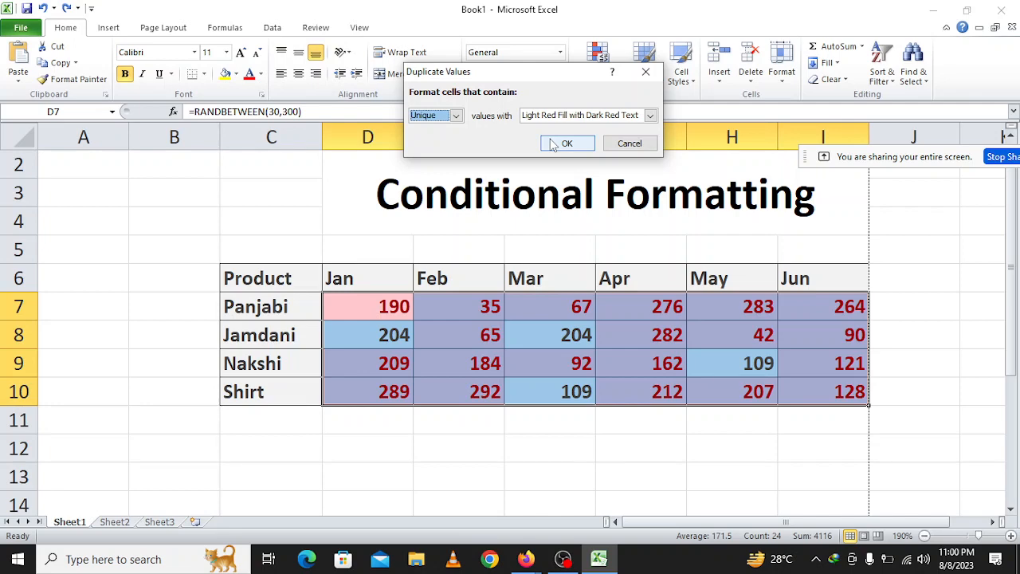
left_click(457, 116)
left_click(439, 130)
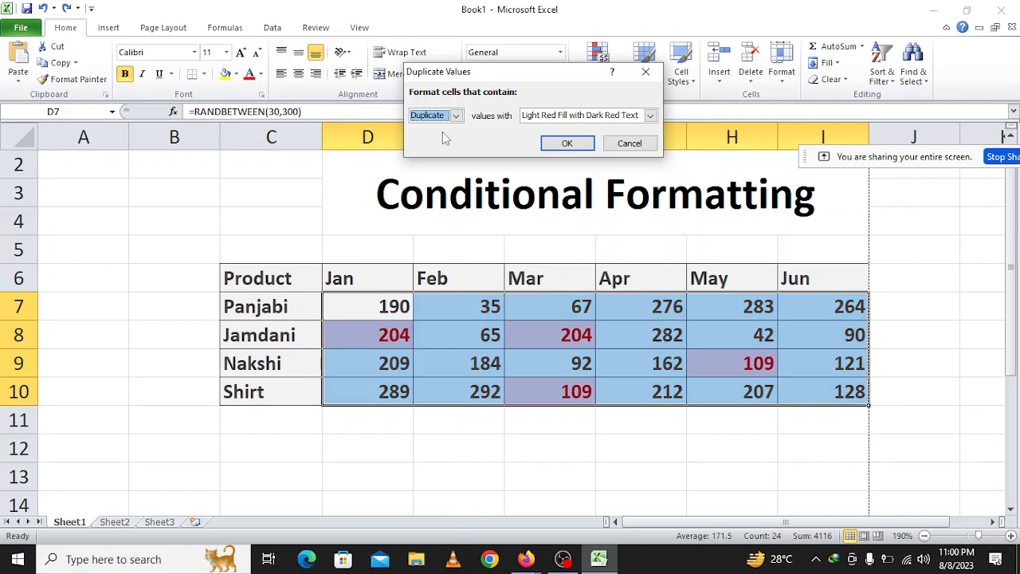
left_click(628, 144)
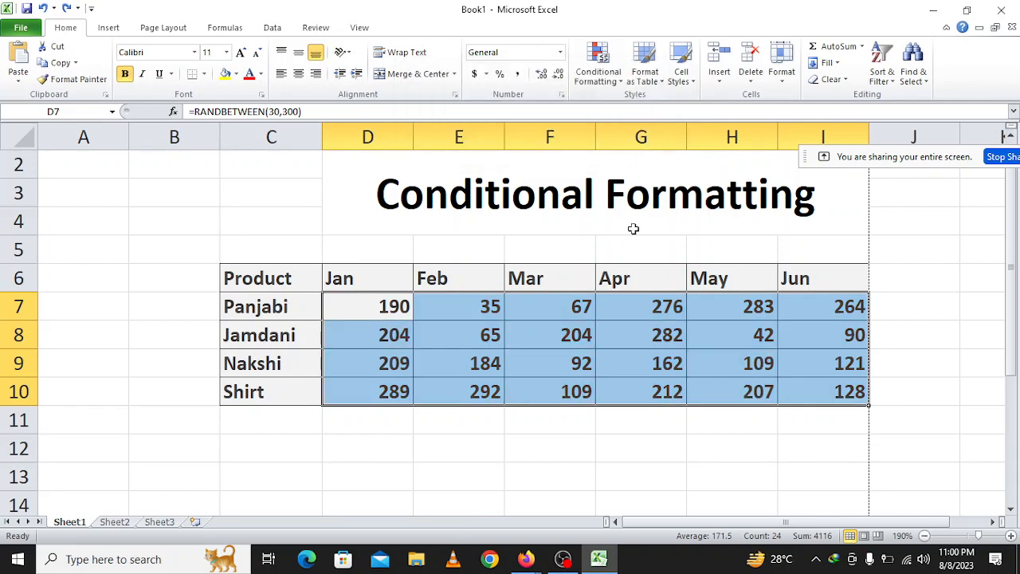
Try highlighting the cells in D7:I10 equal to 204 with Light Red Fill with Dark Red Text, and undo the rule.
left_click(634, 265)
left_click_drag(380, 303, 809, 394)
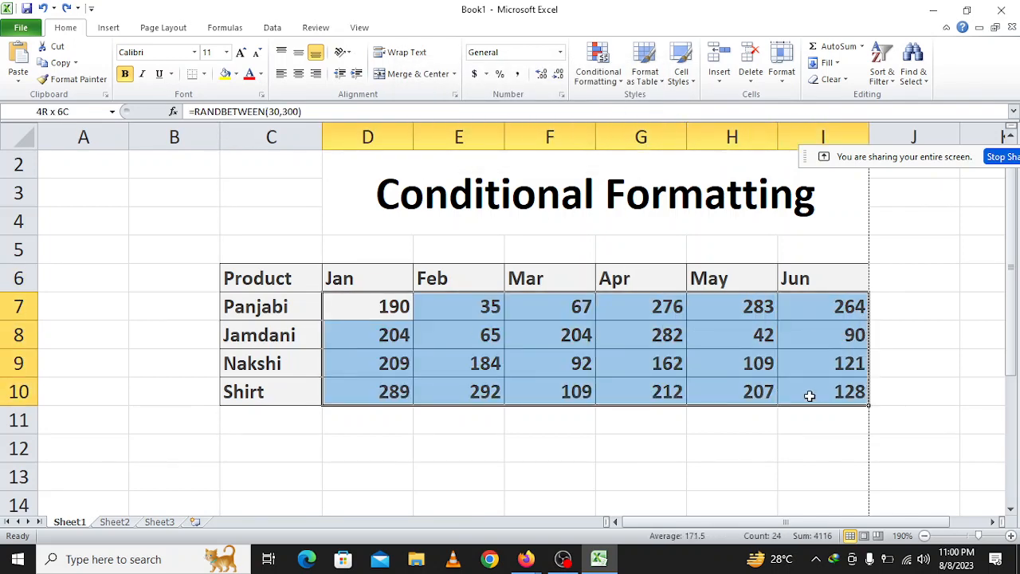
left_click(598, 67)
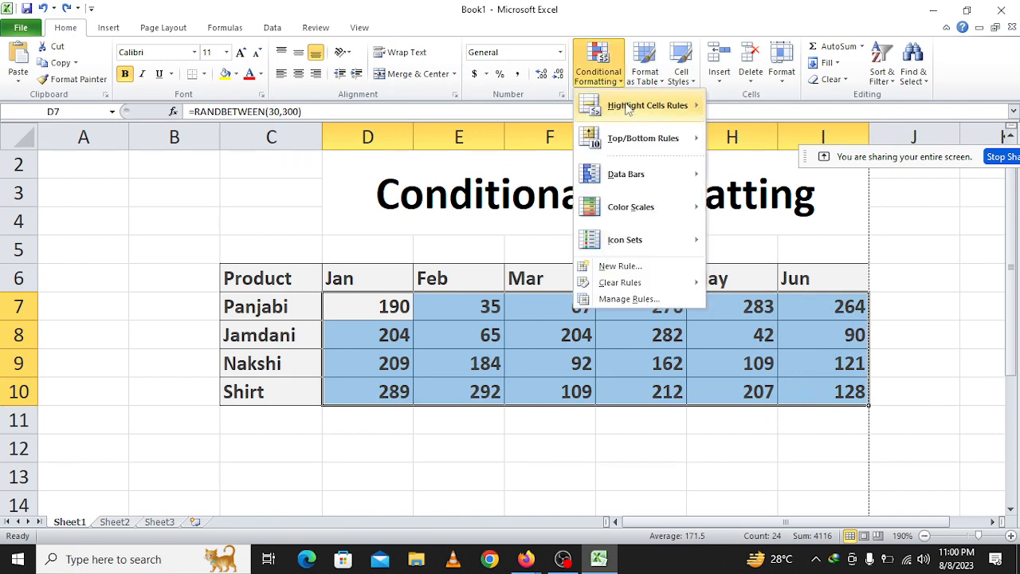
mouse_move(631, 114)
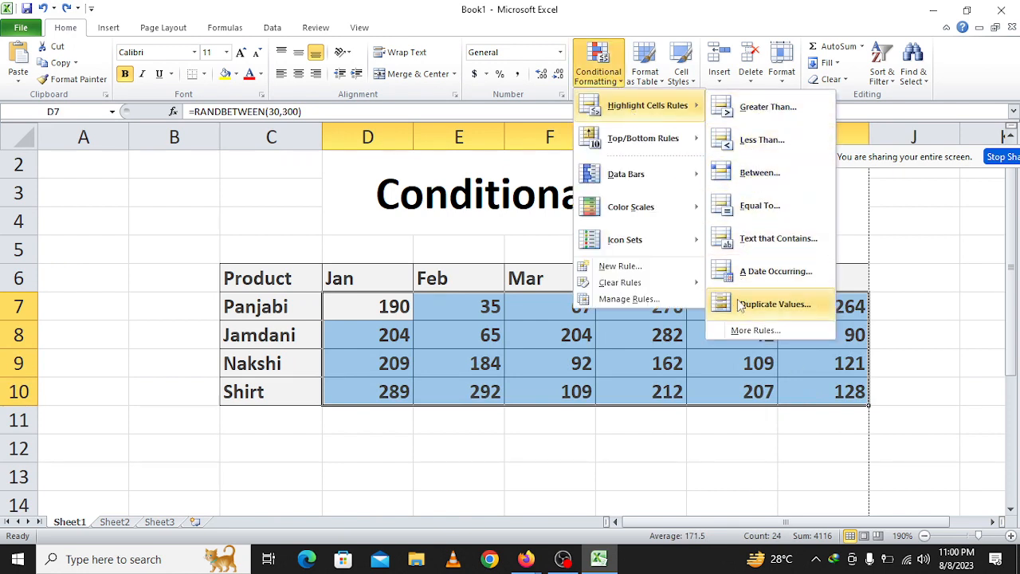
left_click(756, 211)
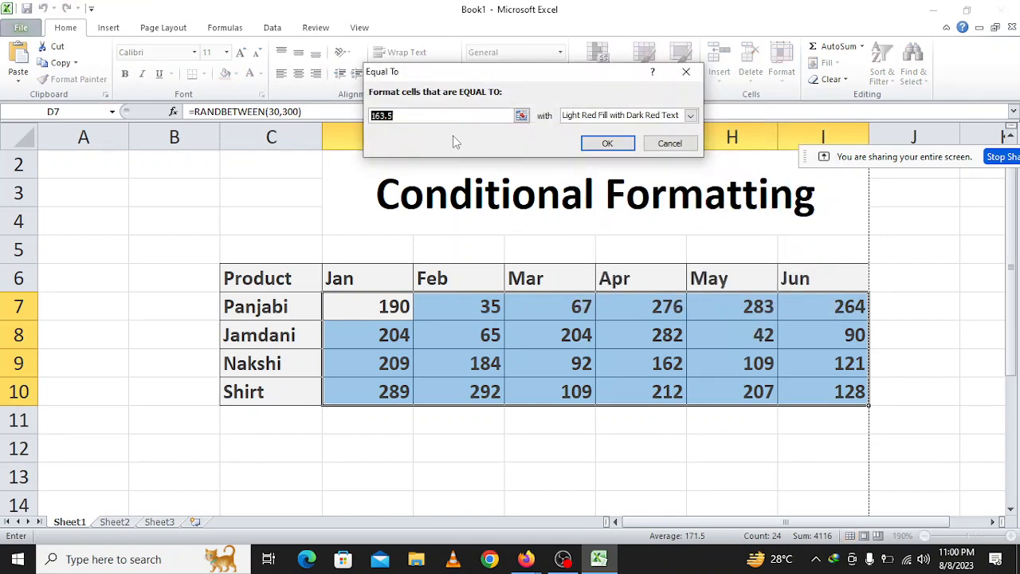
type("201")
key("BackSpace")
type("4")
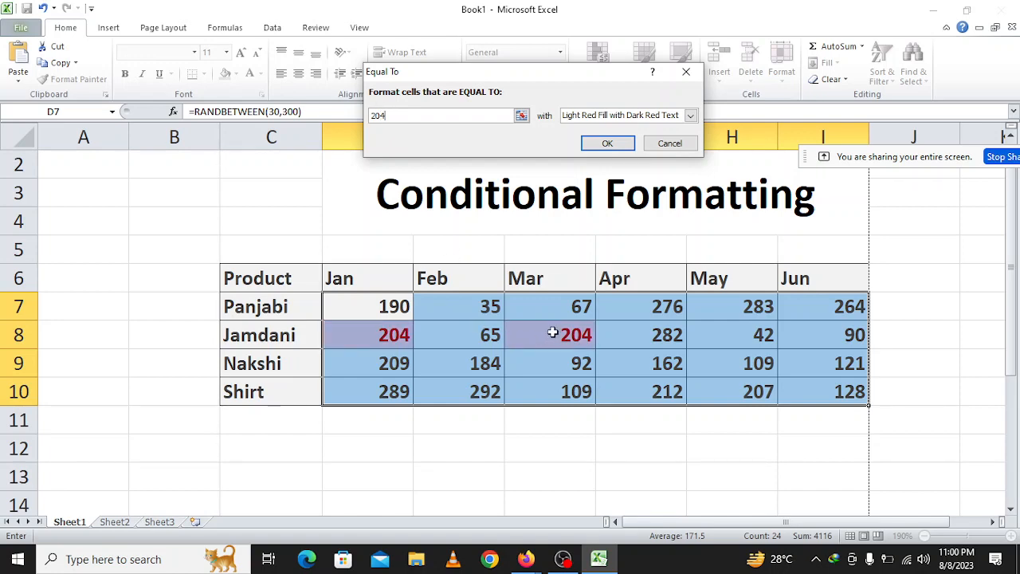
left_click(604, 144)
left_click(569, 358)
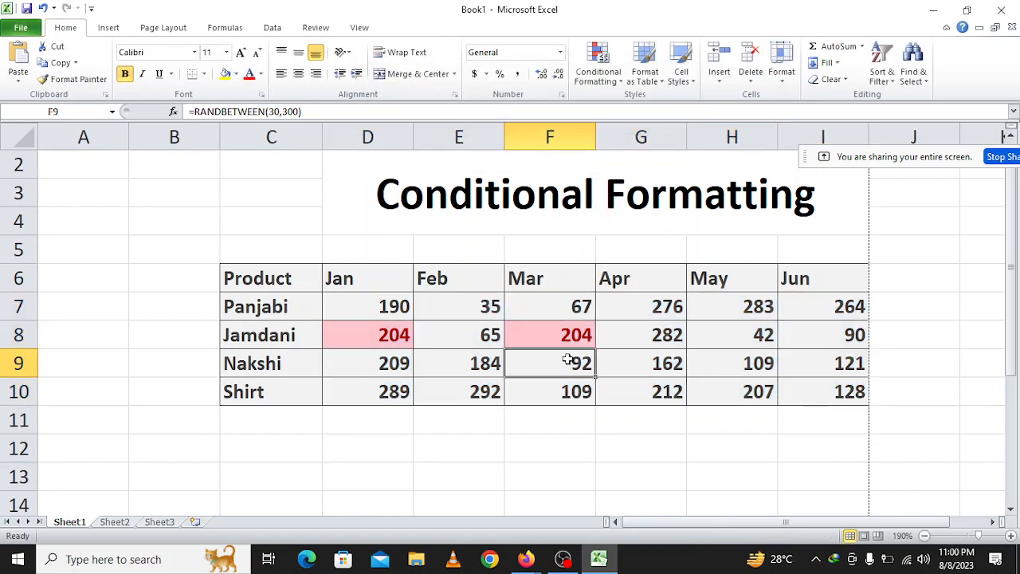
left_click(554, 332)
left_click(397, 338)
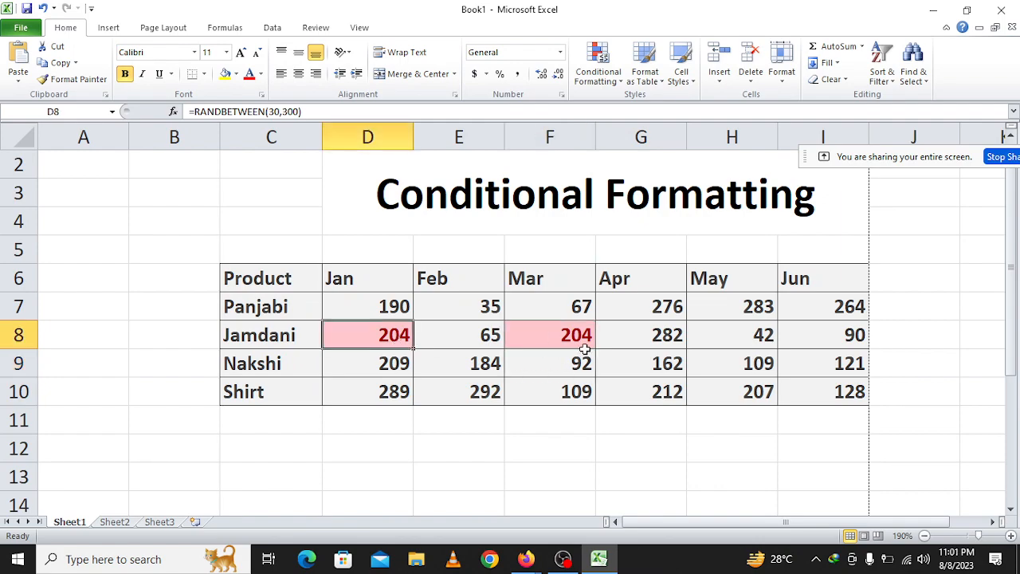
key("ctrl+z")
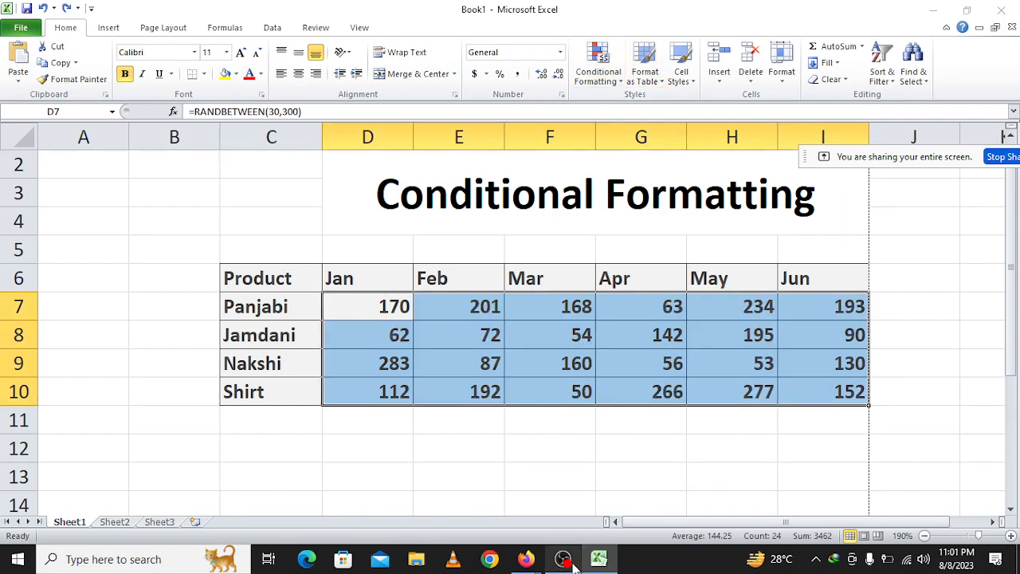
left_click(566, 560)
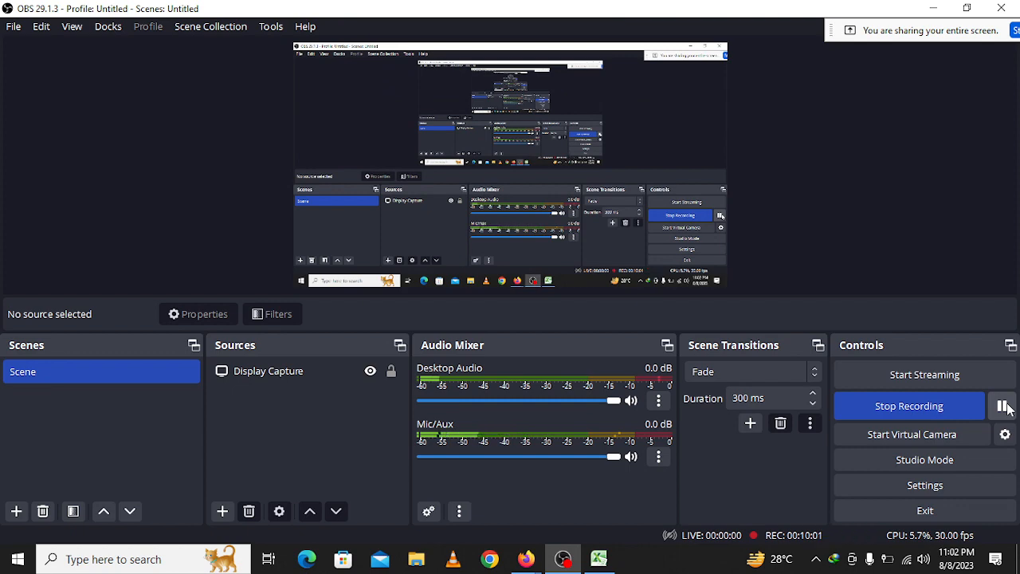
left_click(1004, 407)
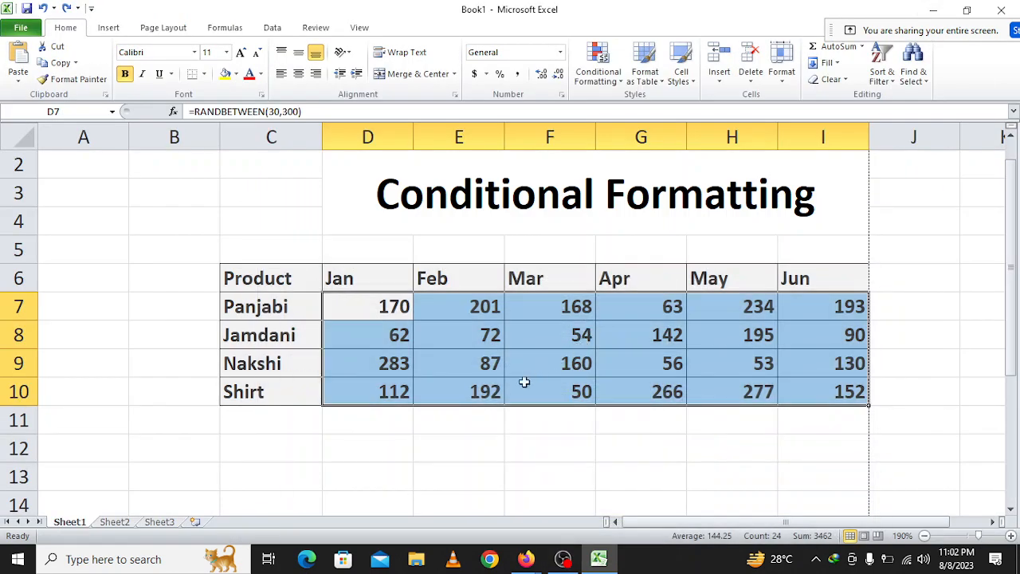
left_click(489, 438)
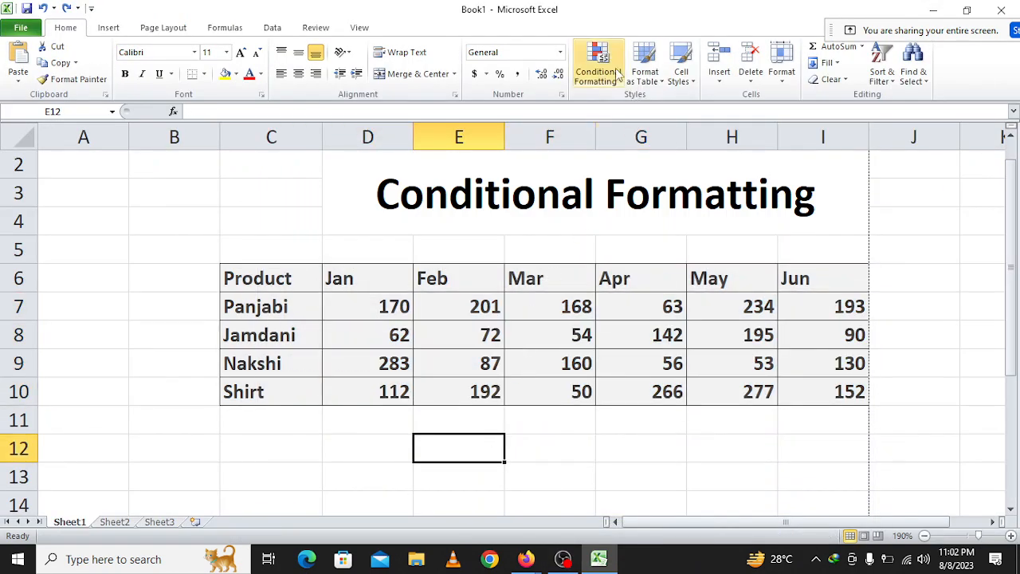
left_click_drag(391, 311, 835, 393)
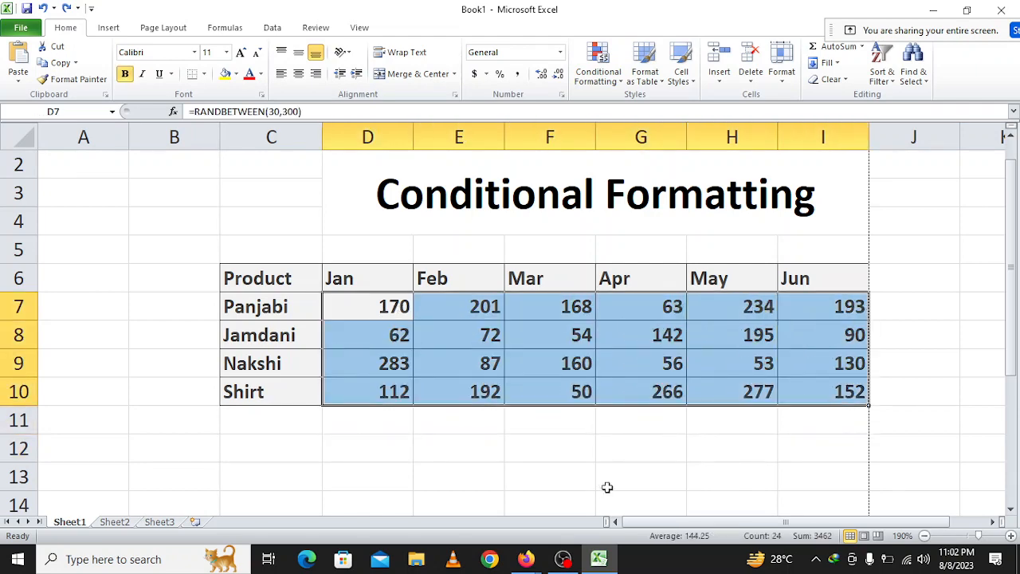
left_click_drag(638, 523, 677, 523)
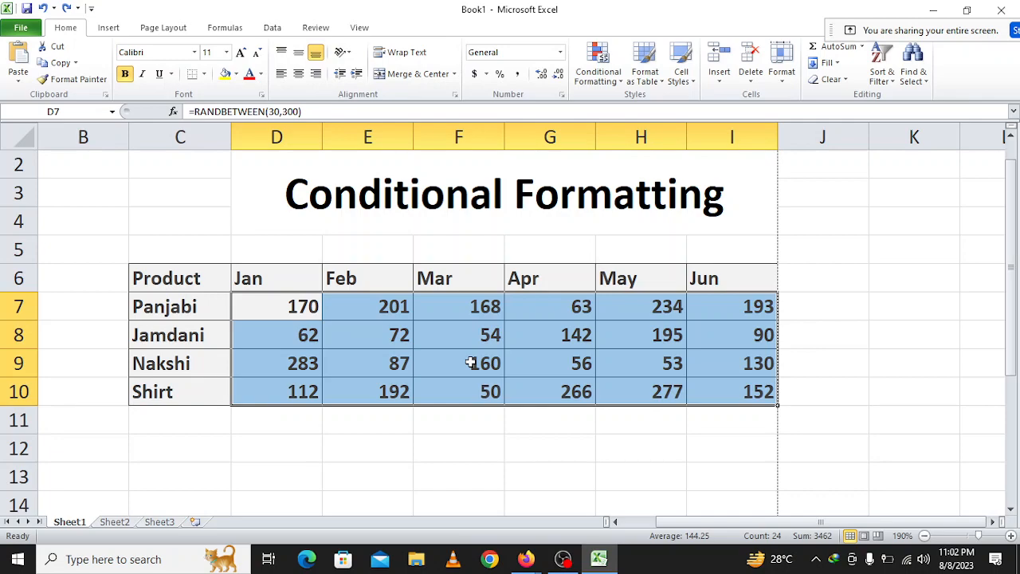
left_click(563, 559)
left_click(1002, 405)
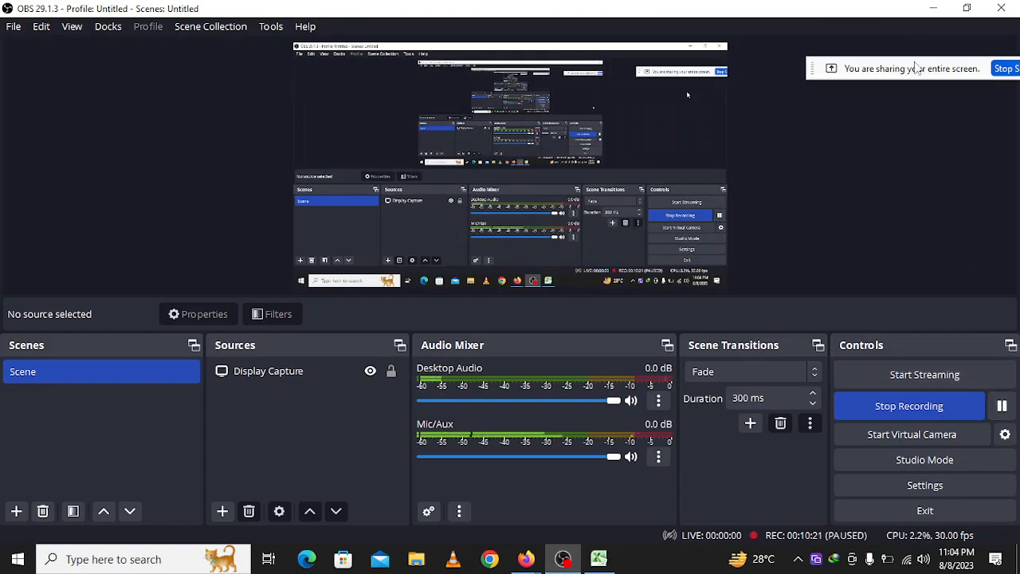
left_click(934, 8)
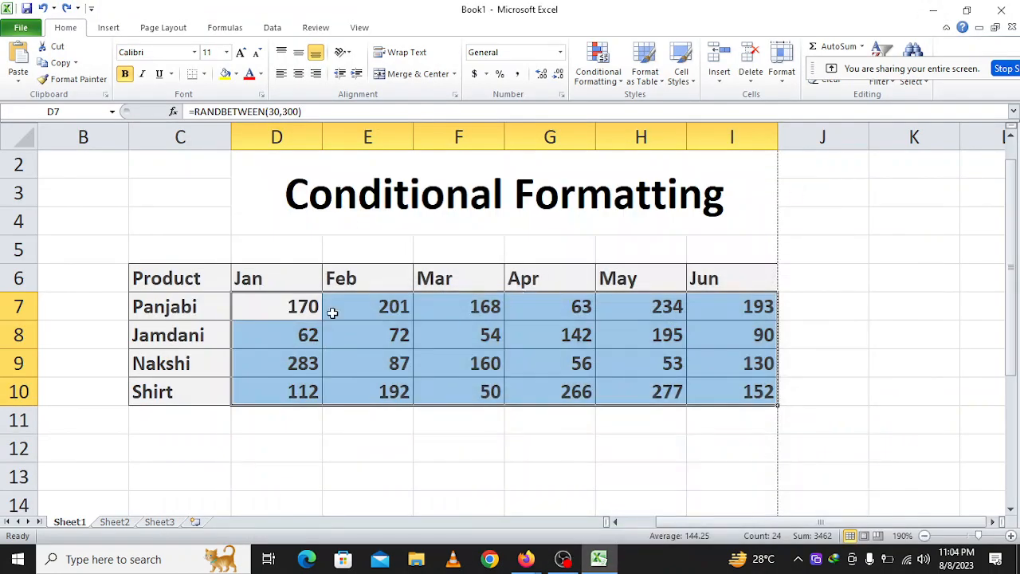
Apply a Top 10 Items rule to the monthly values D7:I10 with Yellow Fill with Dark Yellow Text, and check the highlighted cells.
left_click(606, 70)
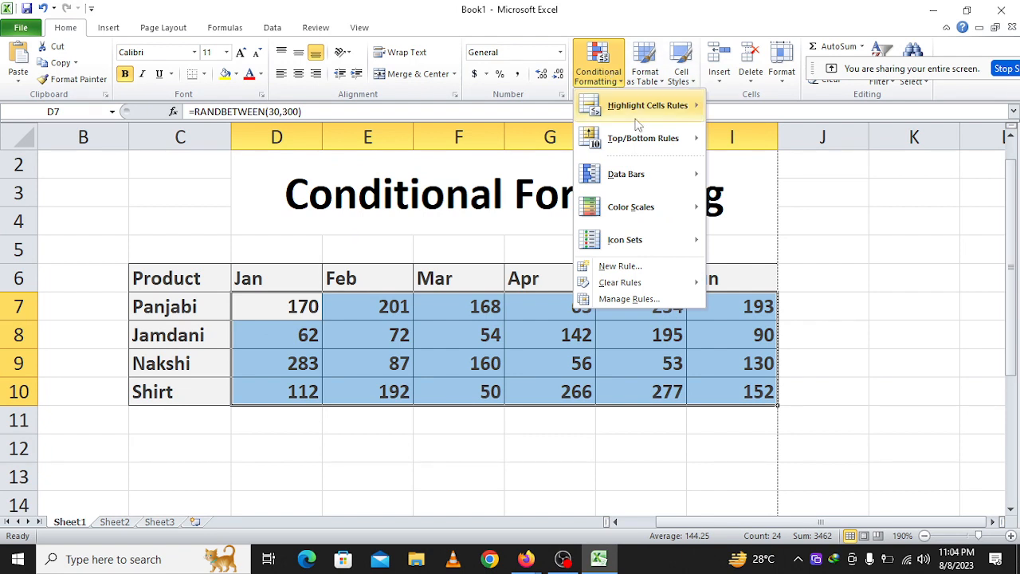
mouse_move(644, 139)
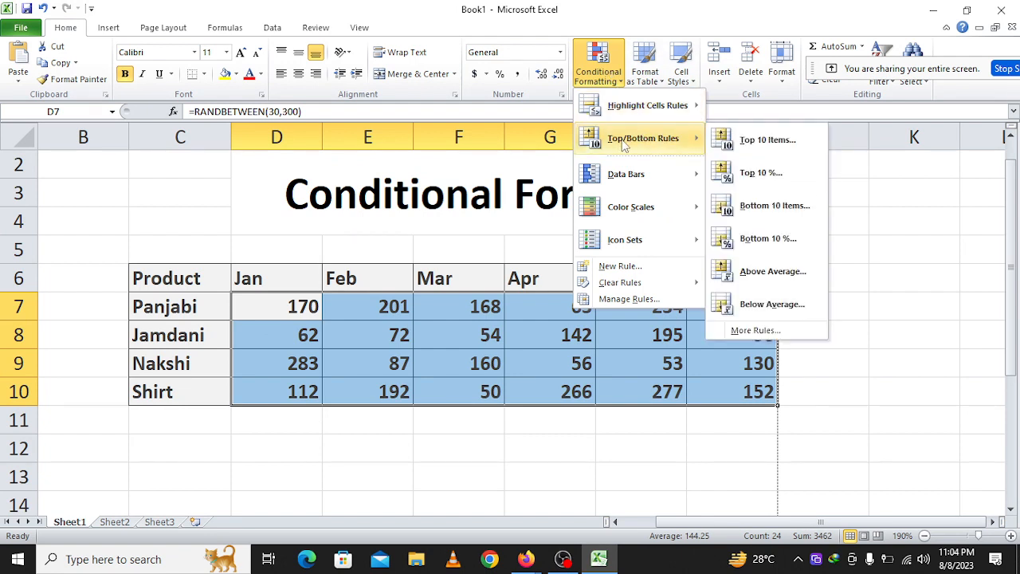
left_click(748, 149)
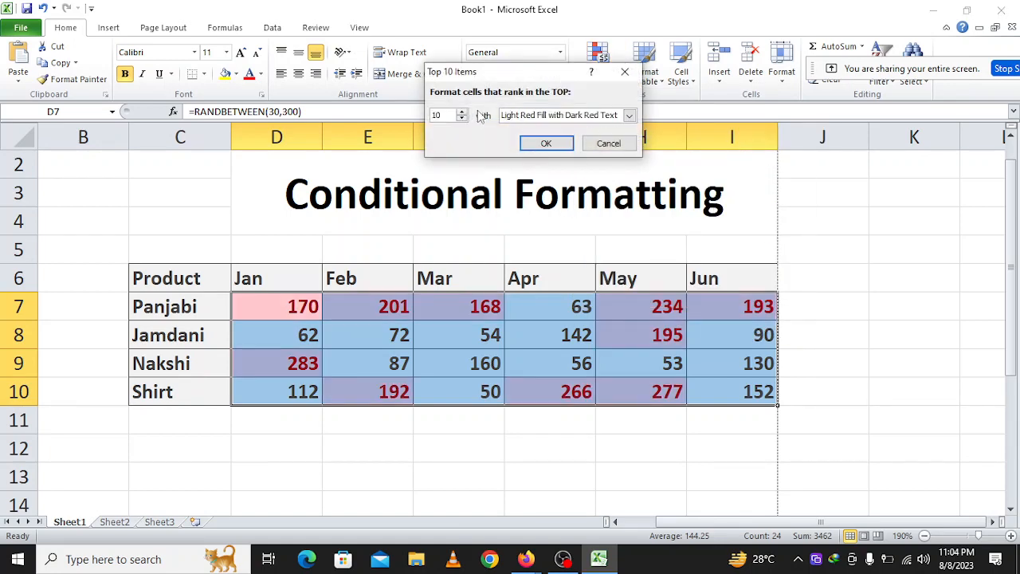
left_click_drag(514, 77, 579, 71)
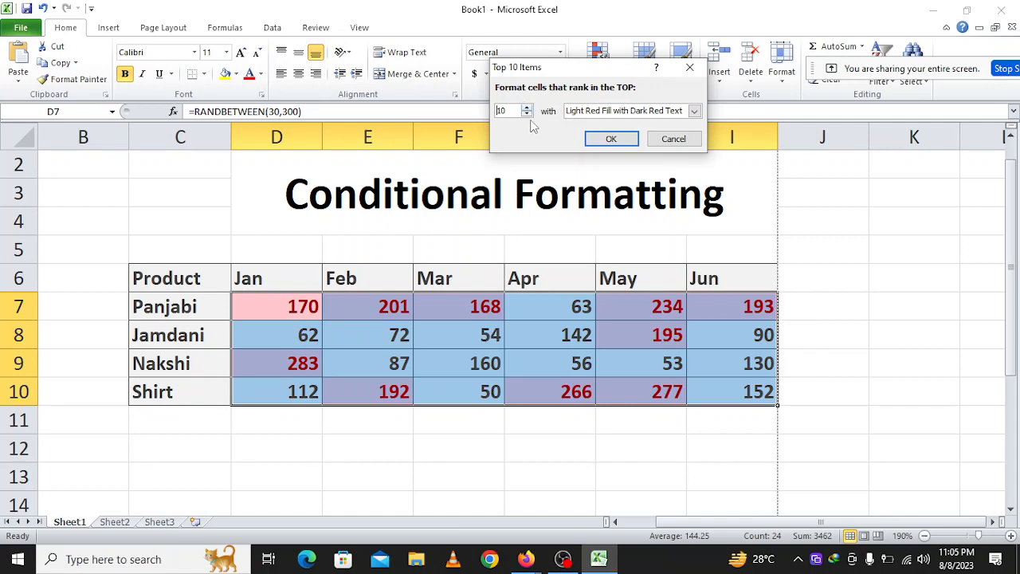
left_click(655, 113)
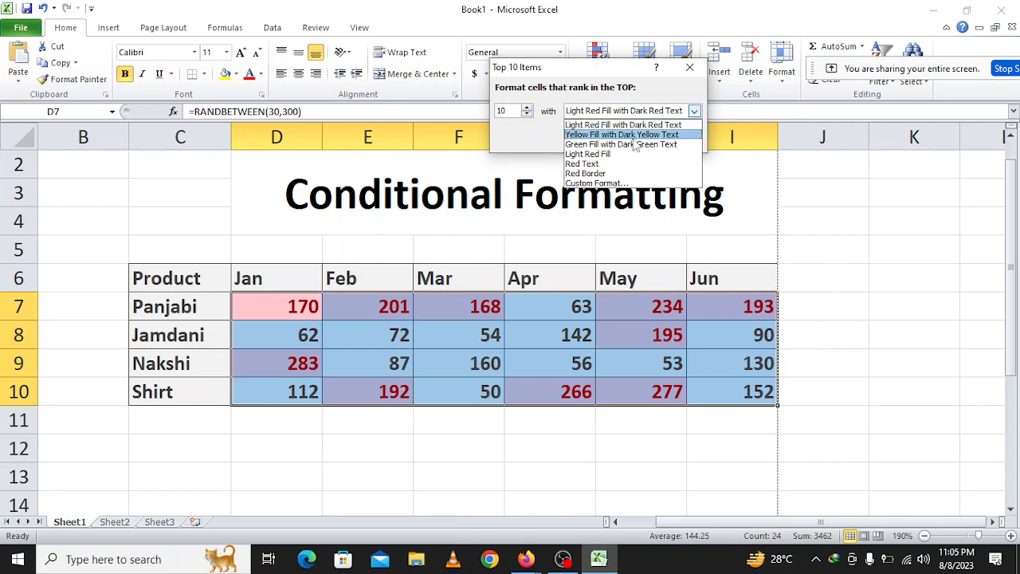
left_click(634, 135)
left_click(626, 142)
left_click(662, 339)
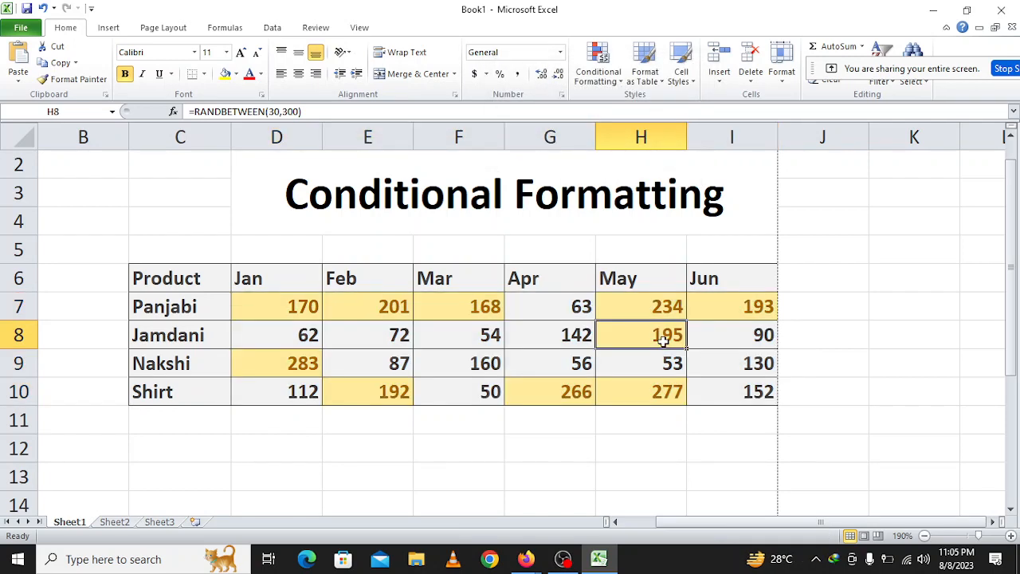
left_click(453, 417)
left_click_drag(275, 305, 679, 384)
left_click(639, 375)
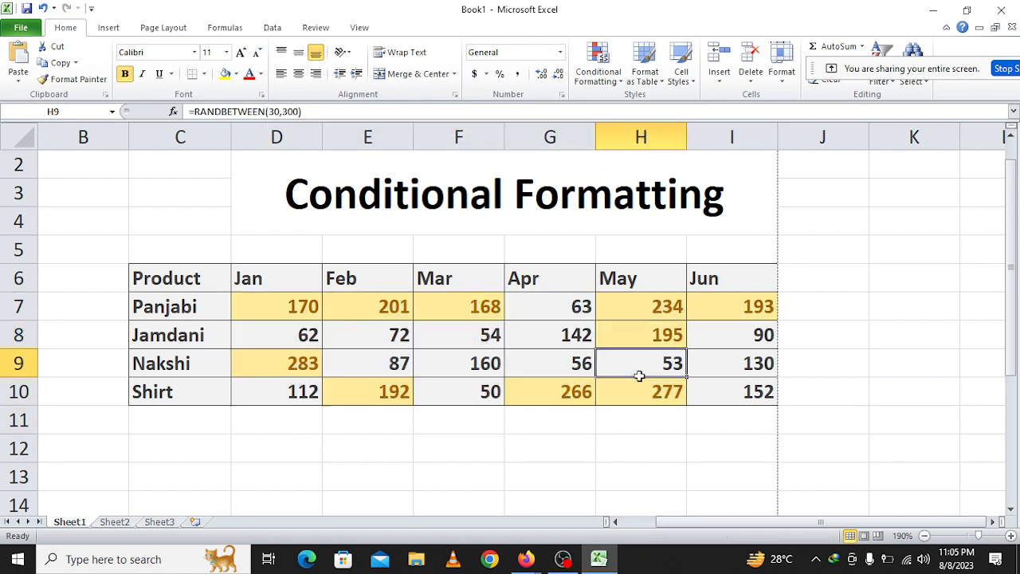
left_click(751, 316)
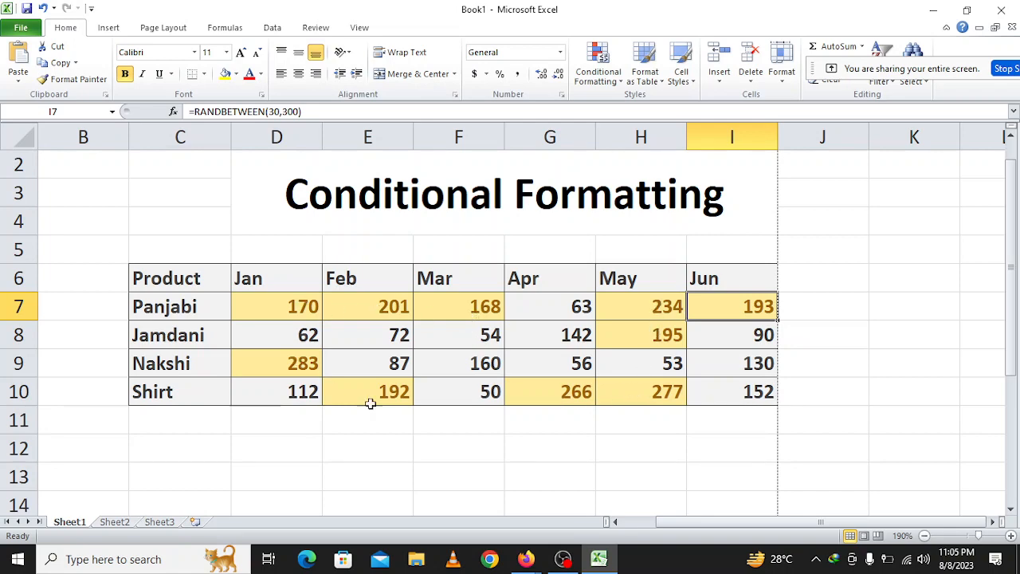
Add a Top Items rule for the top 5 values in D7:I10 with Green Fill with Dark Green Text, and check the cells.
mouse_move(270, 317)
left_mouse_down()
mouse_move(455, 329)
mouse_move(751, 389)
left_mouse_up()
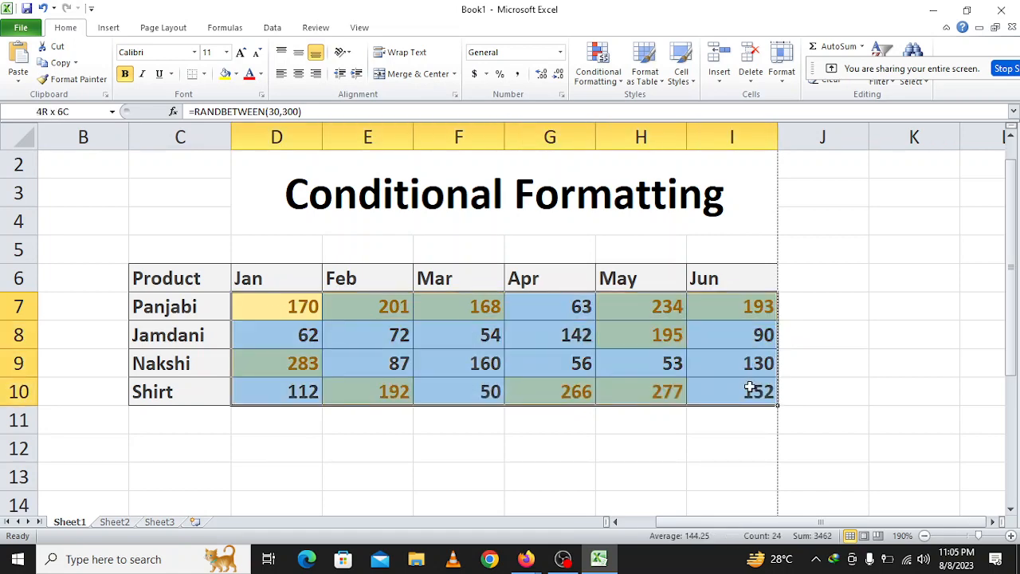
left_click(598, 68)
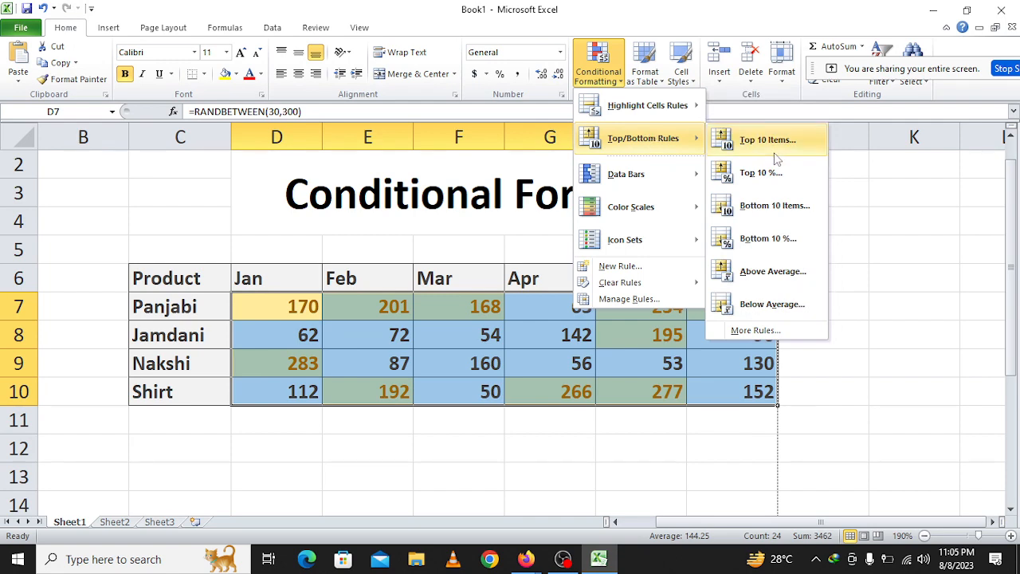
left_click(770, 146)
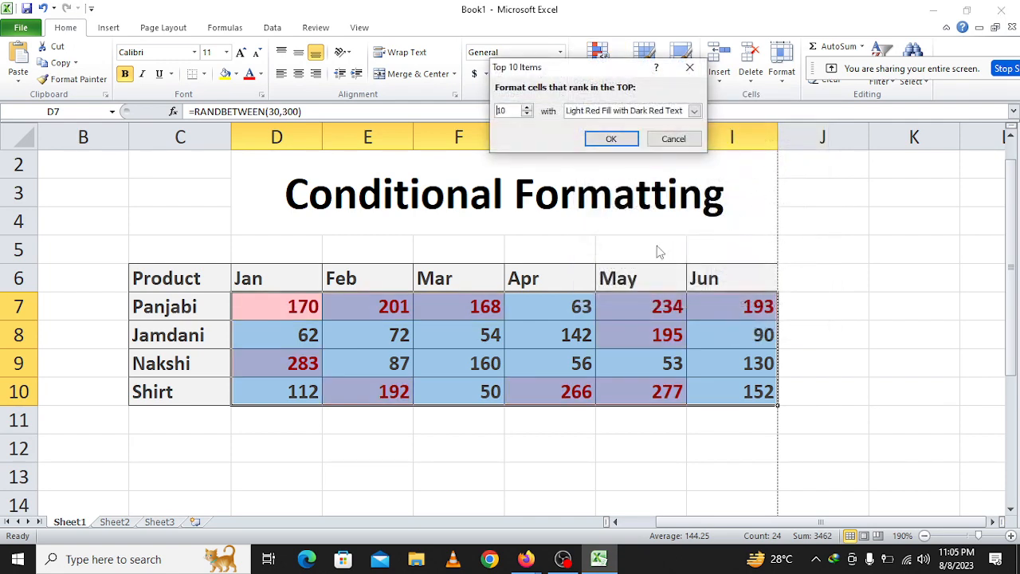
left_click(527, 114)
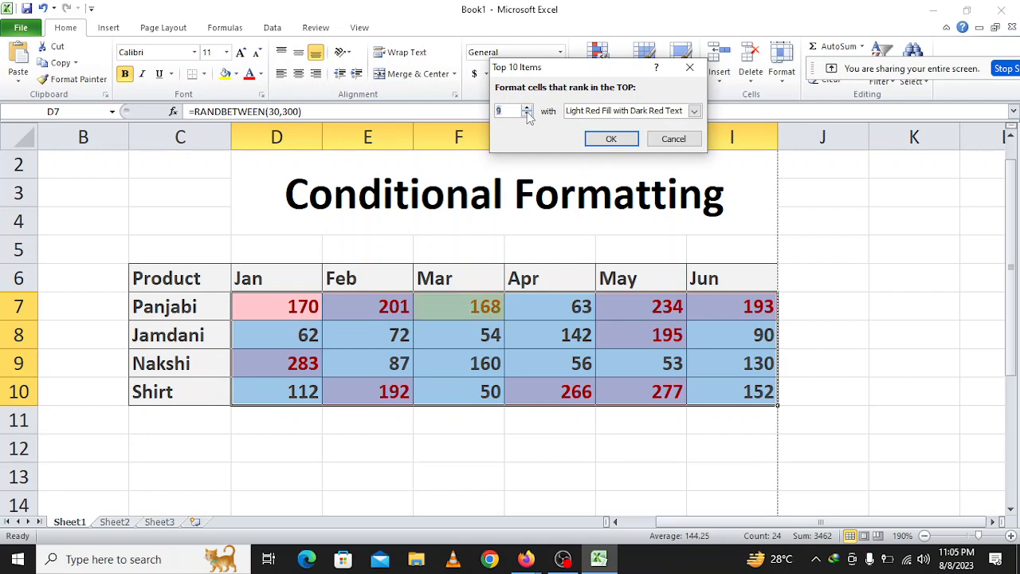
left_click(527, 114)
left_click(527, 114)
left_click(527, 114)
left_click(527, 114)
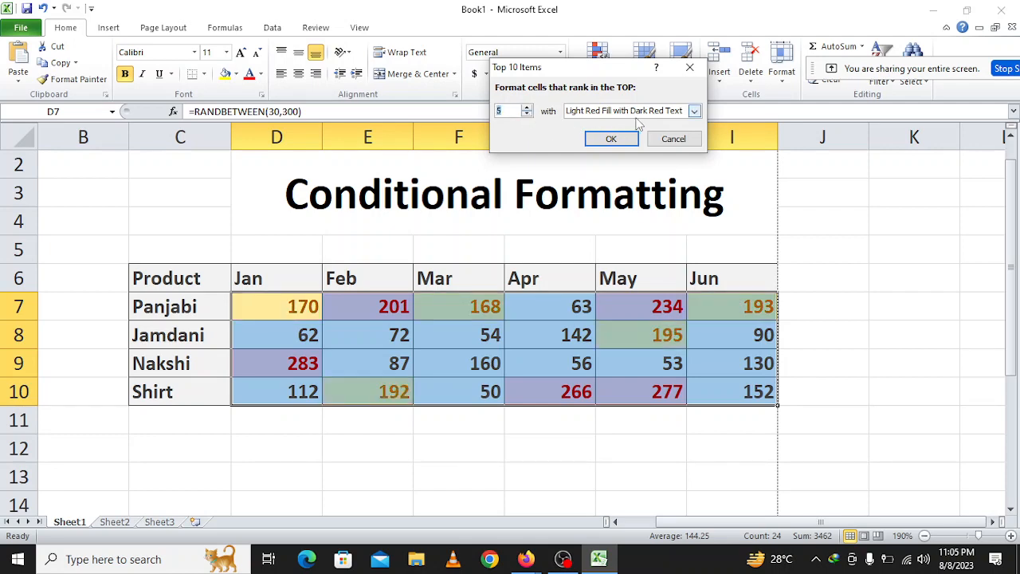
left_click(618, 112)
left_click(612, 145)
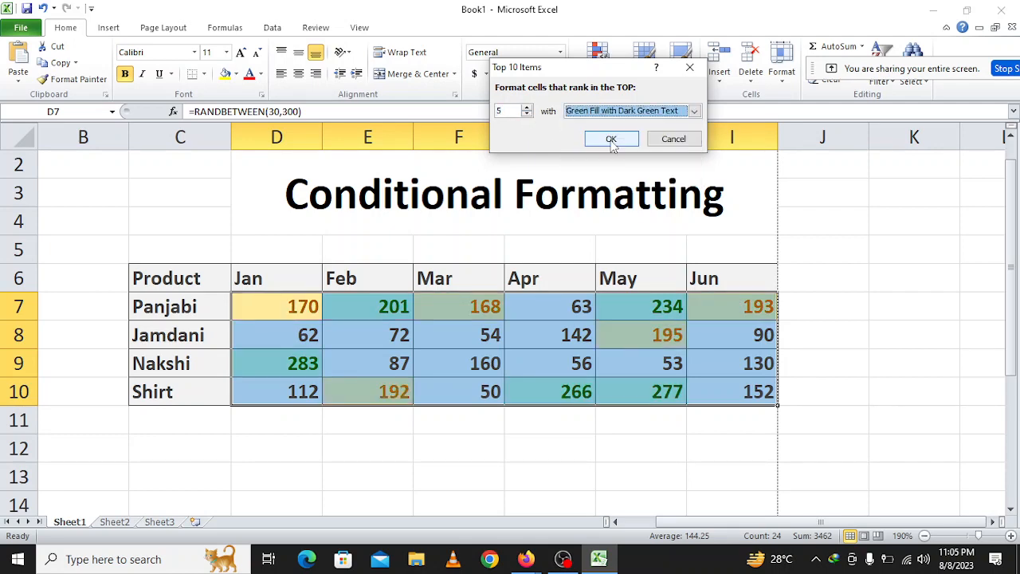
left_click(611, 140)
left_click(611, 429)
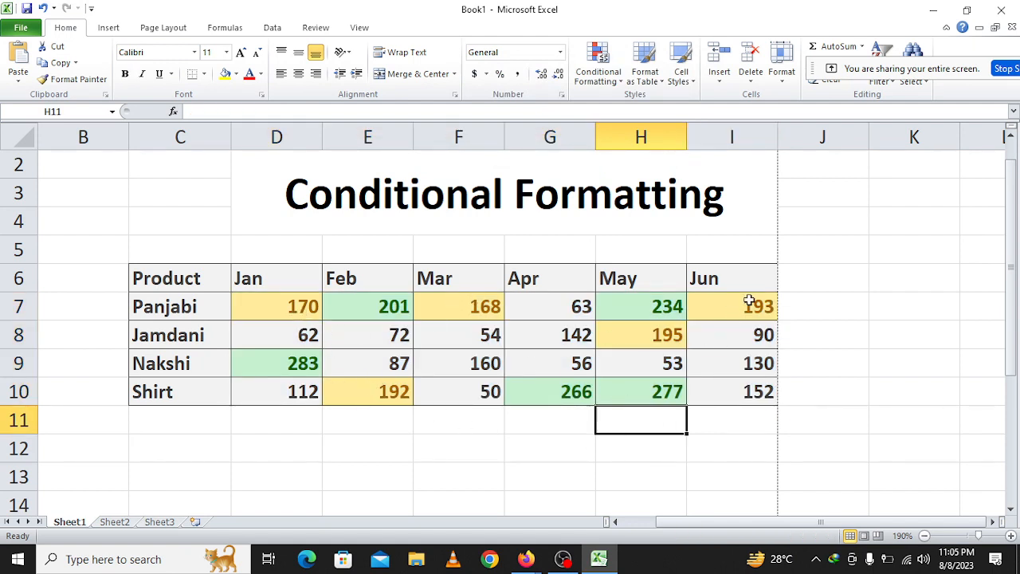
left_click(293, 368)
left_click(376, 313)
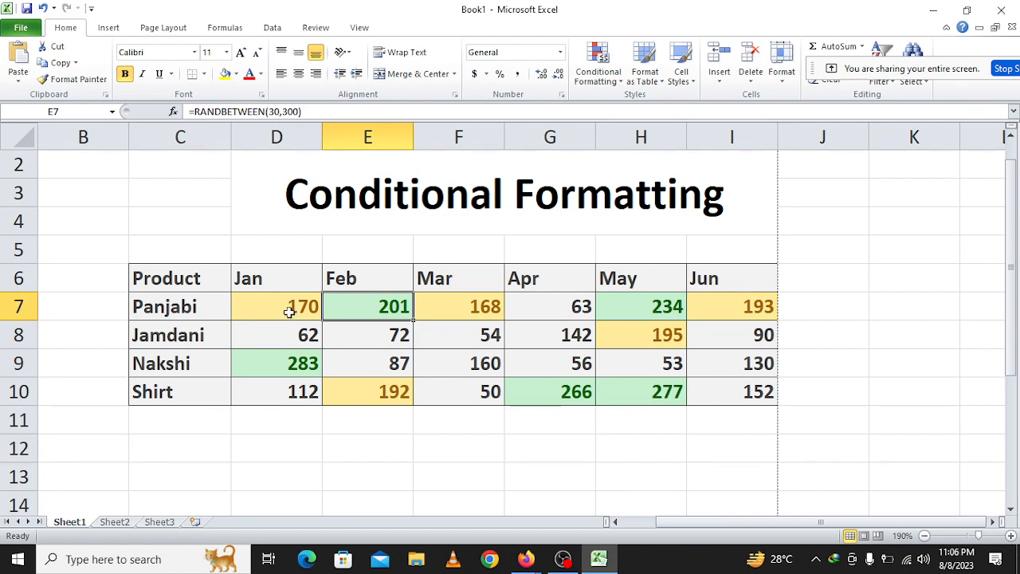
Clear the conditional formatting rules from the monthly values D7:I10.
left_click_drag(285, 312, 753, 381)
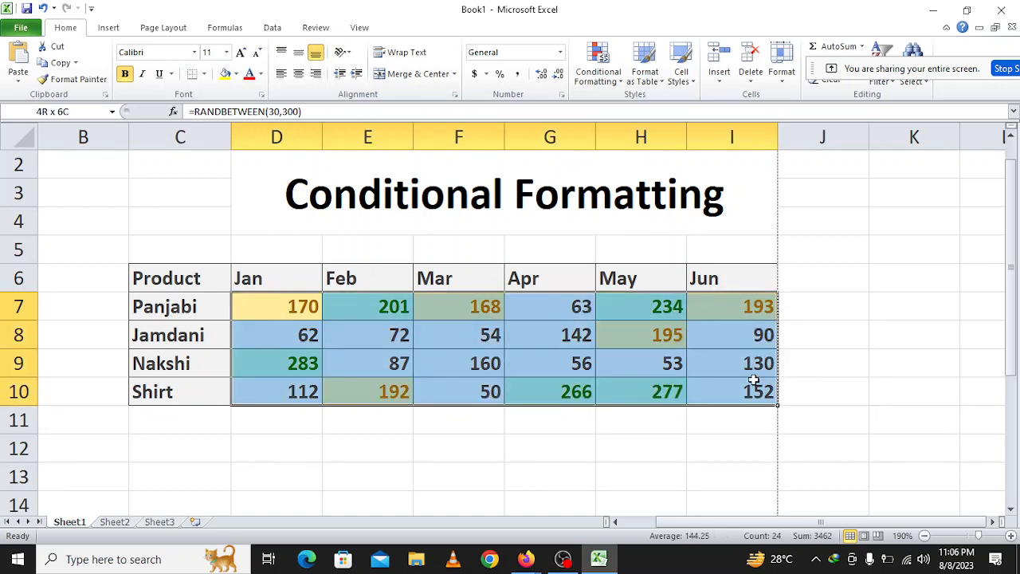
left_click(605, 79)
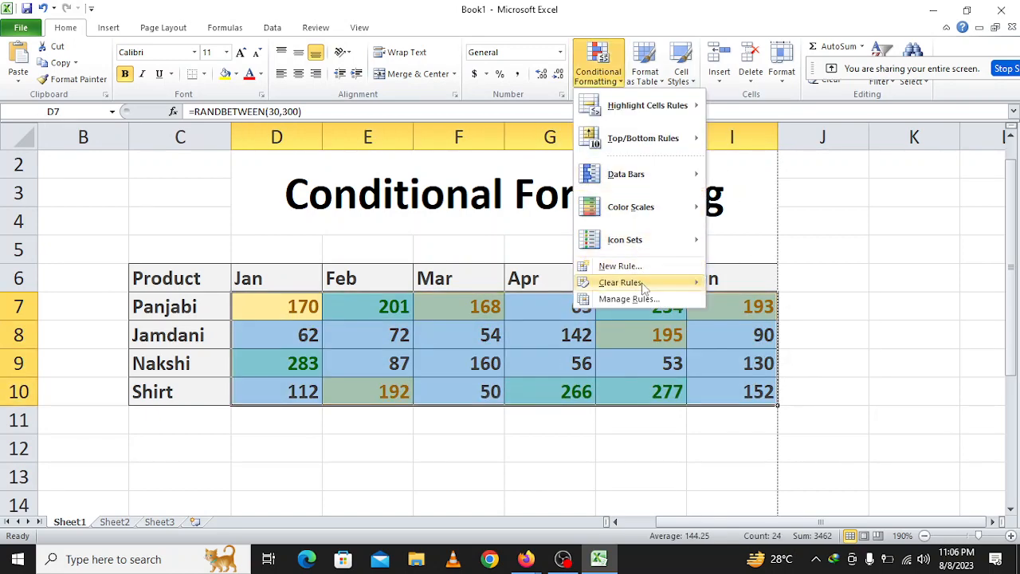
mouse_move(644, 286)
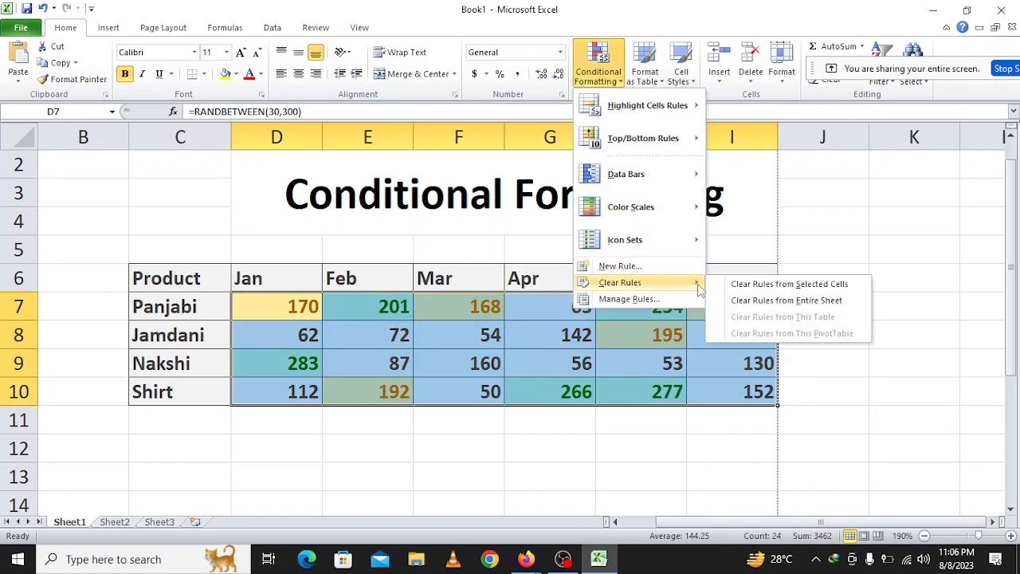
left_click(779, 290)
Apply a Bottom Items rule for the lowest 7 values in D7:I10 with Yellow Fill with Dark Yellow Text.
left_click(598, 72)
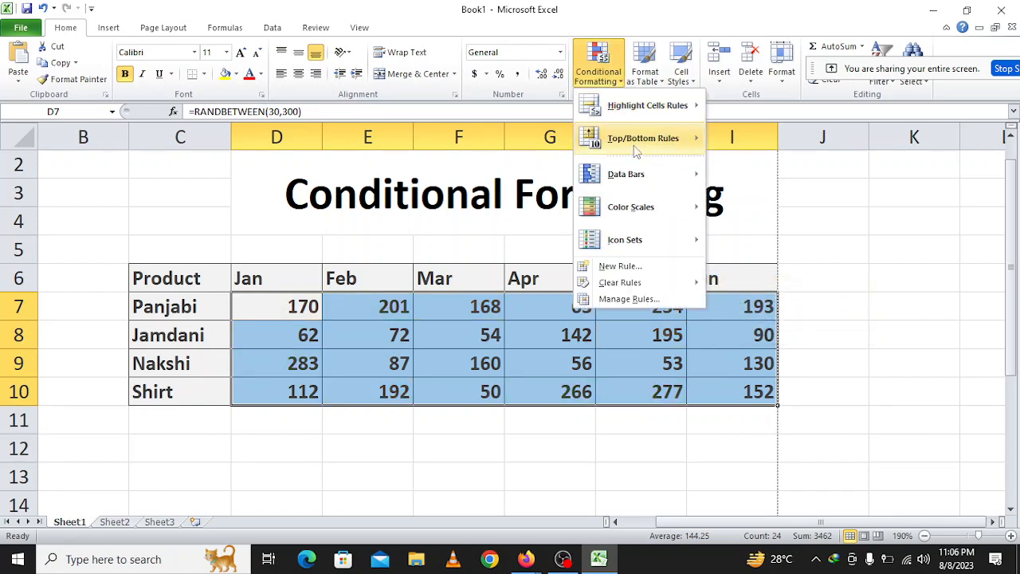
mouse_move(637, 148)
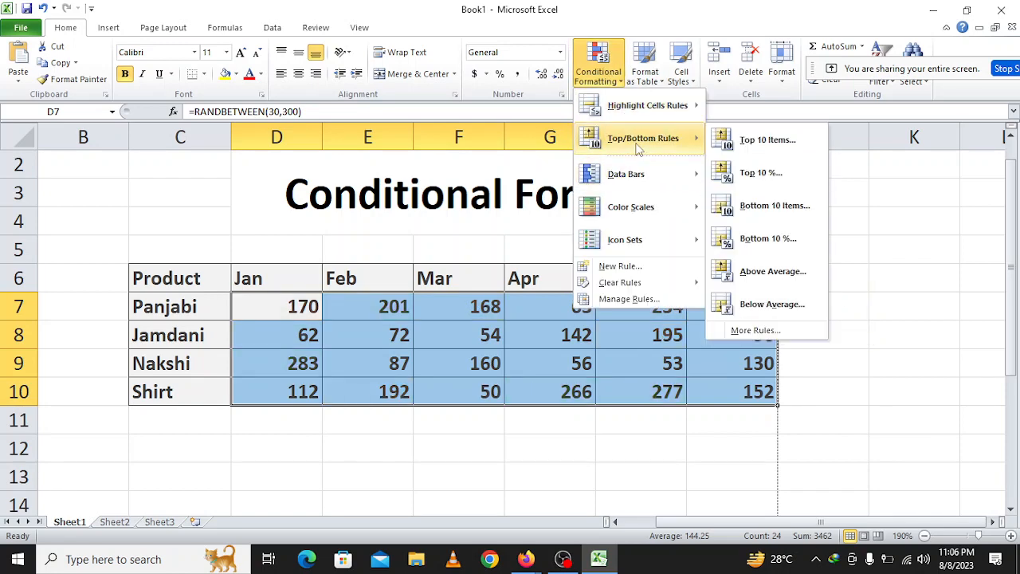
left_click(763, 216)
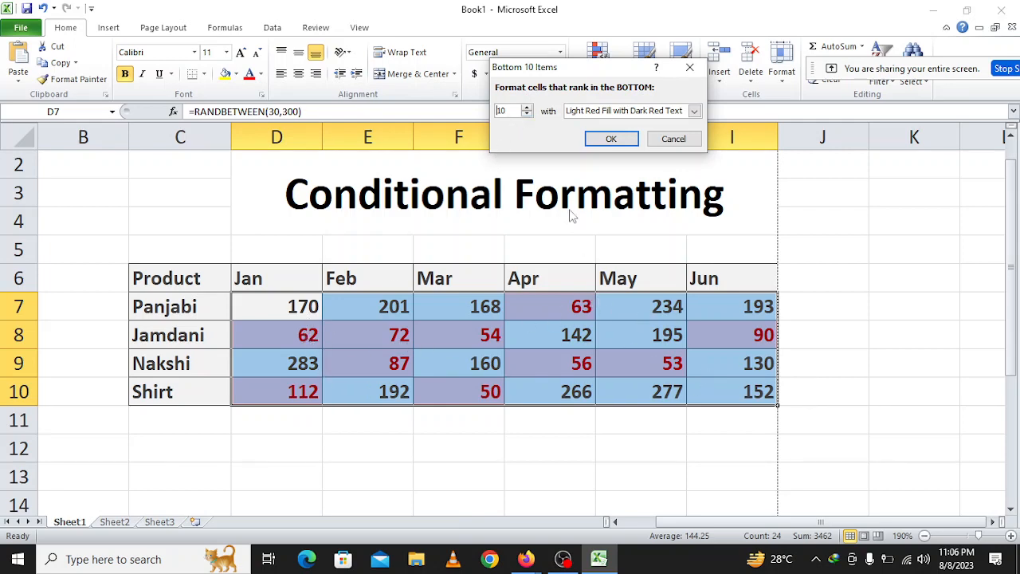
left_click(527, 115)
left_click(527, 115)
left_click(527, 114)
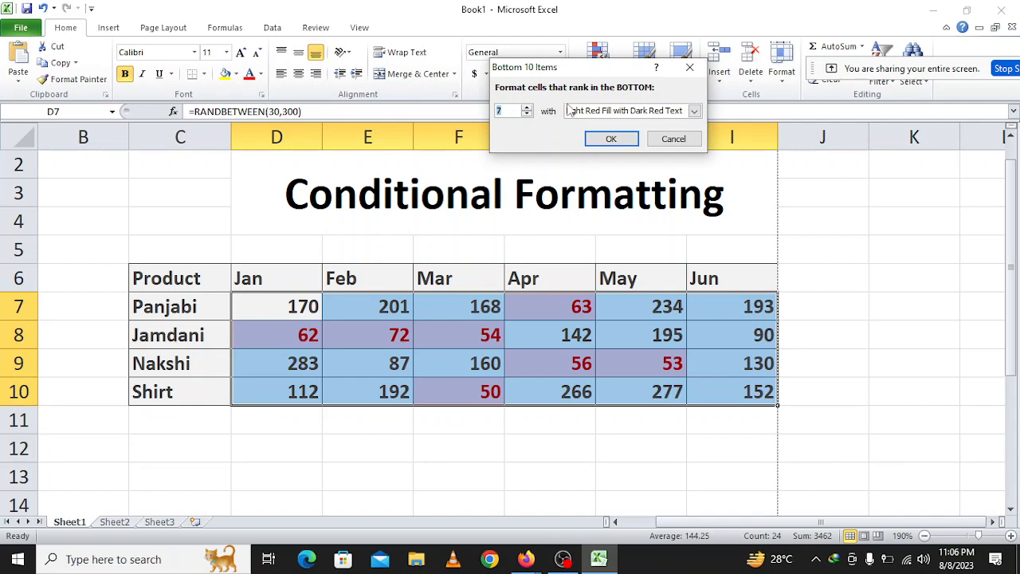
left_click(695, 111)
left_click(607, 135)
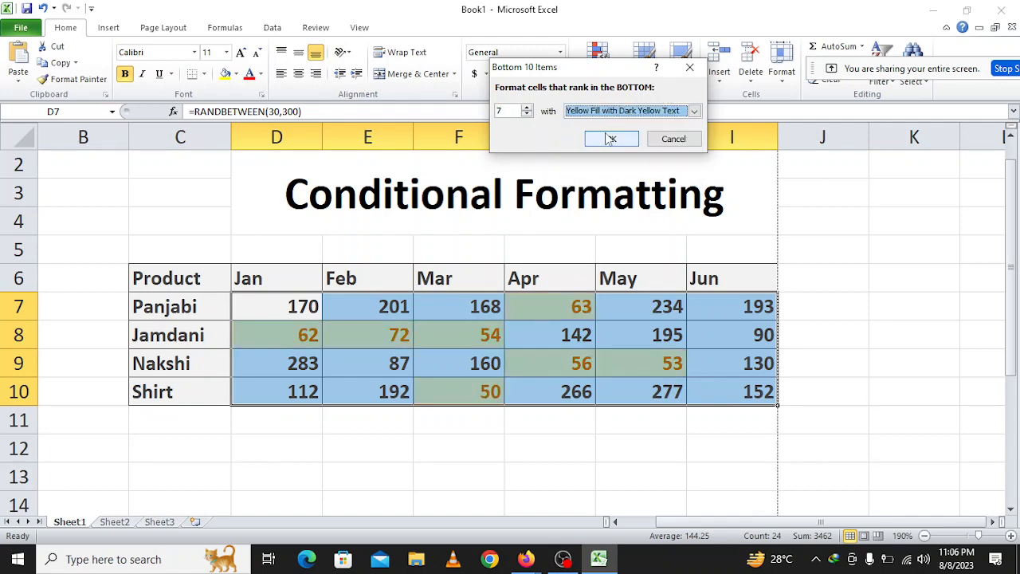
left_click(611, 141)
left_click(517, 453)
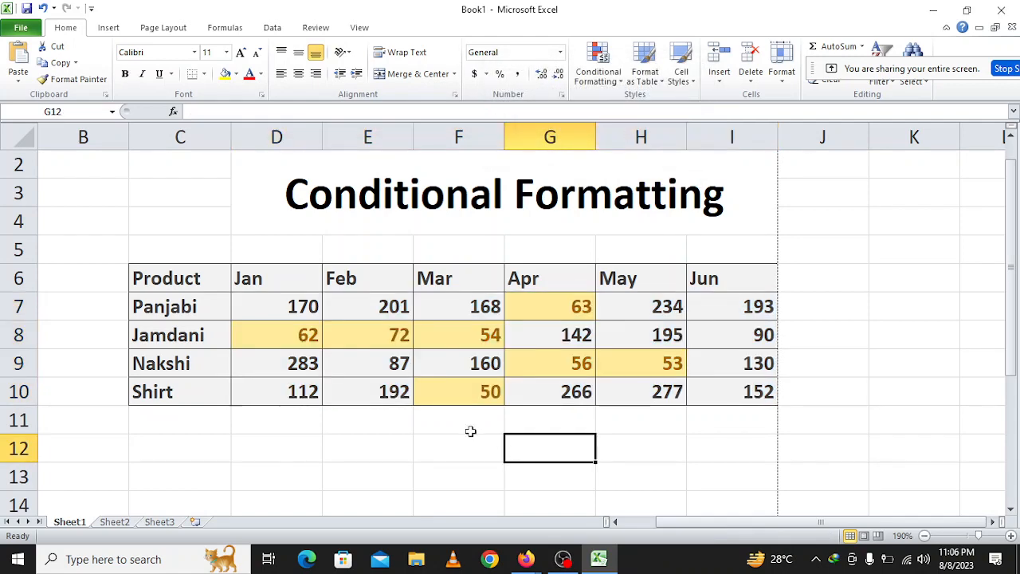
Check the cells highlighted by the Bottom Items rule one by one across the monthly values.
left_click(552, 312)
left_click(478, 345)
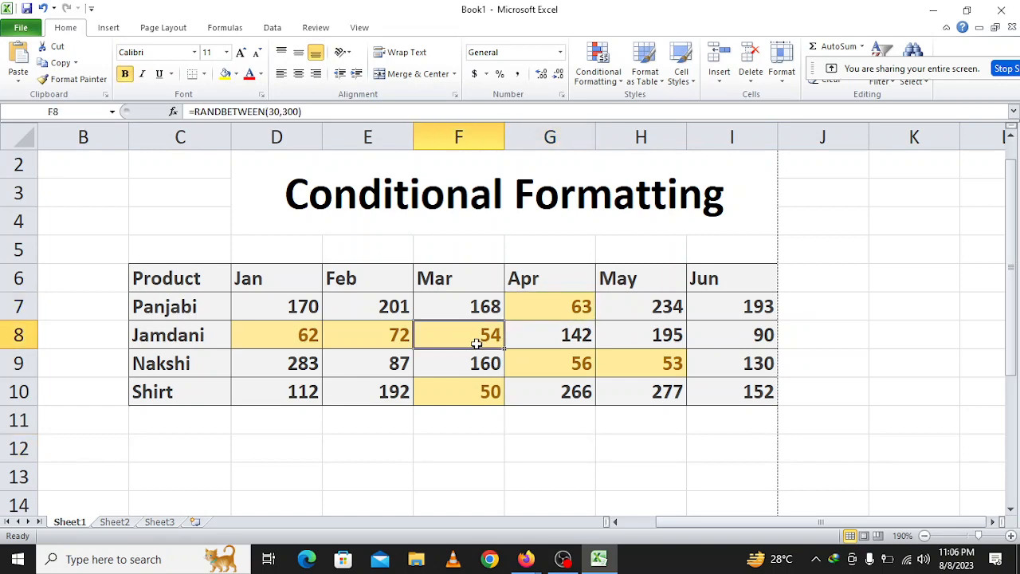
left_click(391, 345)
left_click(319, 335)
left_click(492, 383)
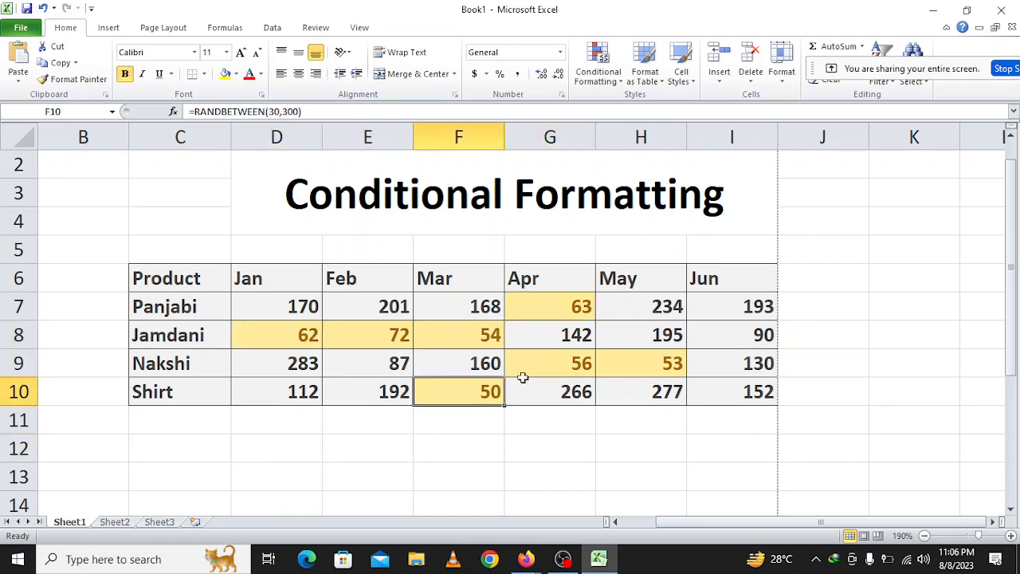
left_click(540, 368)
left_click(644, 359)
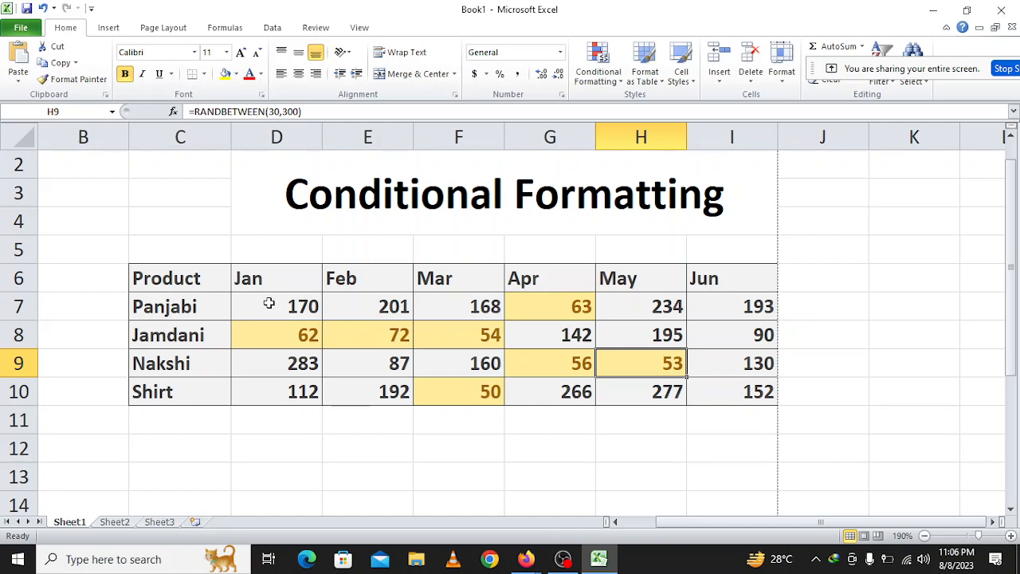
left_click_drag(270, 304, 547, 383)
left_click(504, 452)
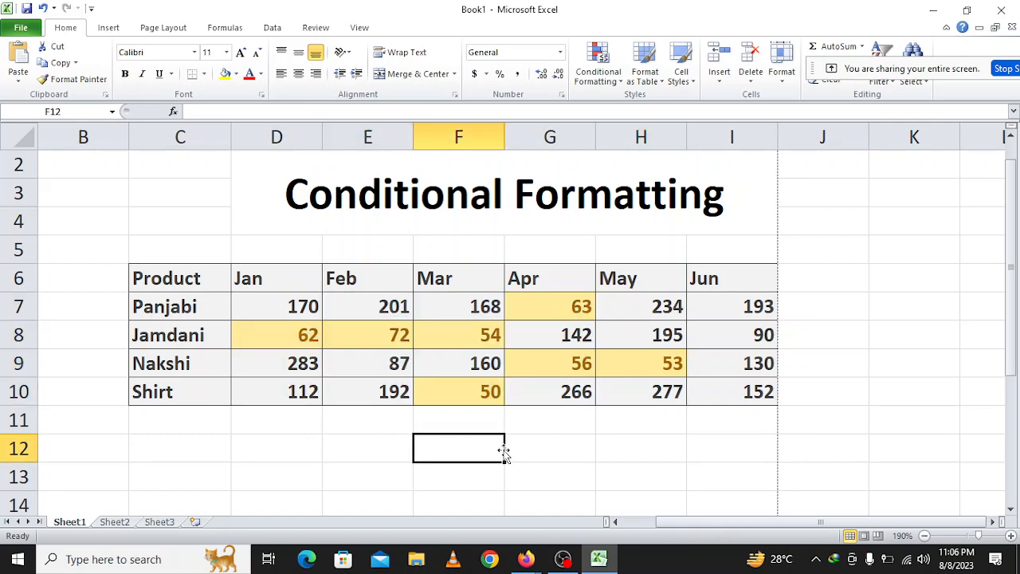
Clear the Bottom Items rule from the selected monthly values D7:I10 only.
left_click_drag(287, 311, 746, 394)
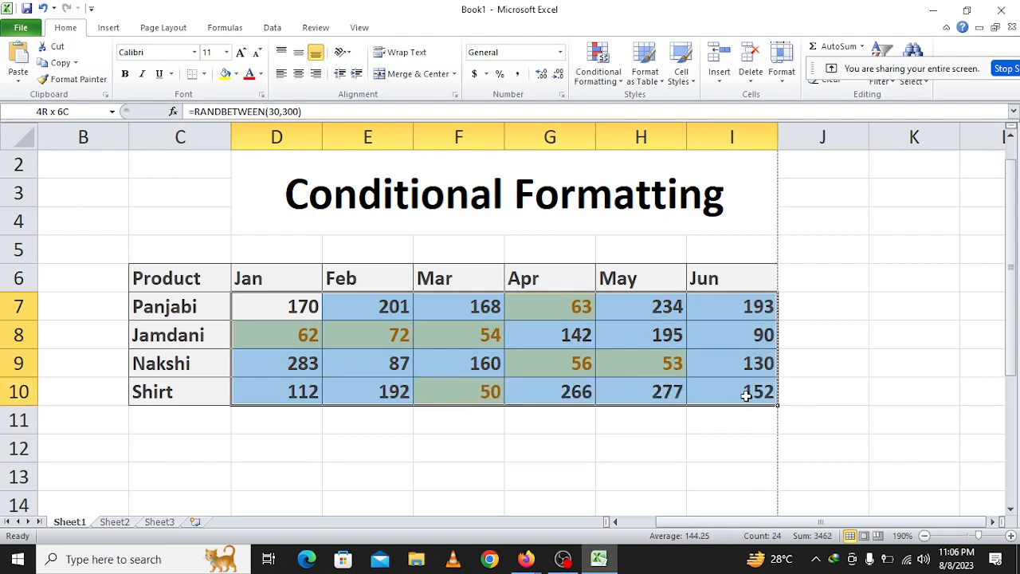
left_click(598, 68)
mouse_move(616, 133)
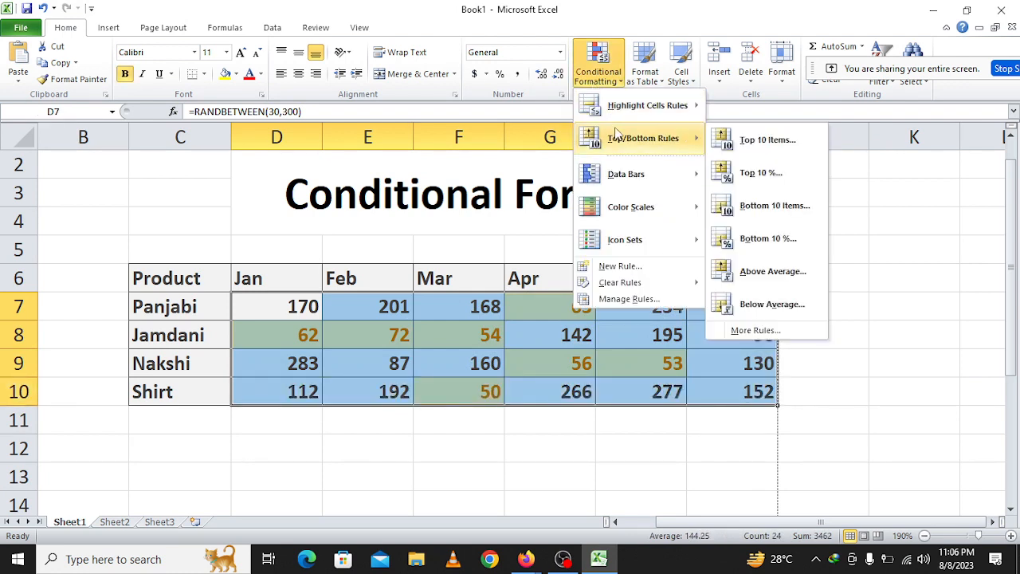
mouse_move(674, 289)
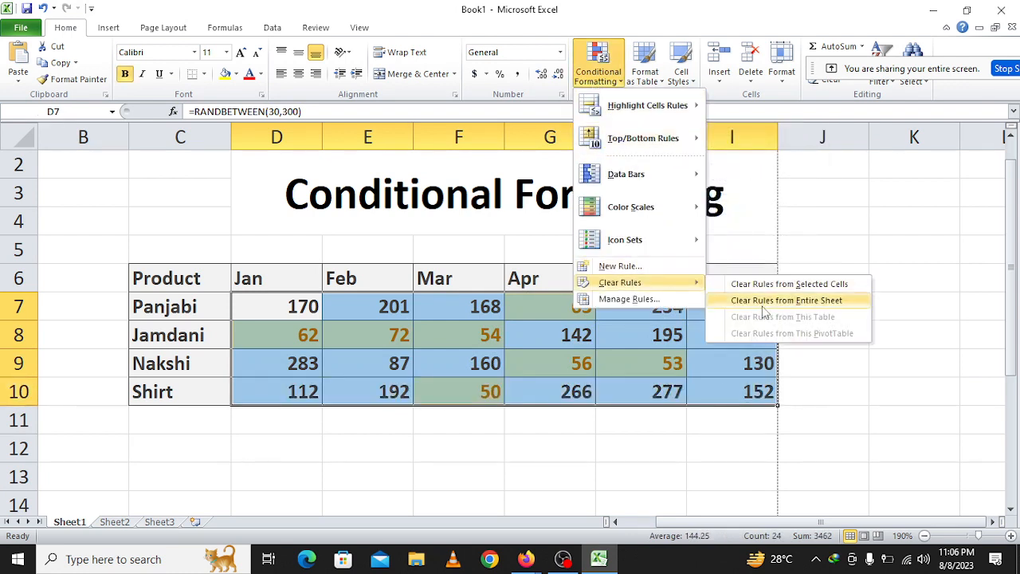
left_click(789, 283)
Apply a Top 10 % rule to D7:I10 with Yellow Fill with Dark Yellow Text, and check the highlighted cells.
left_click(598, 68)
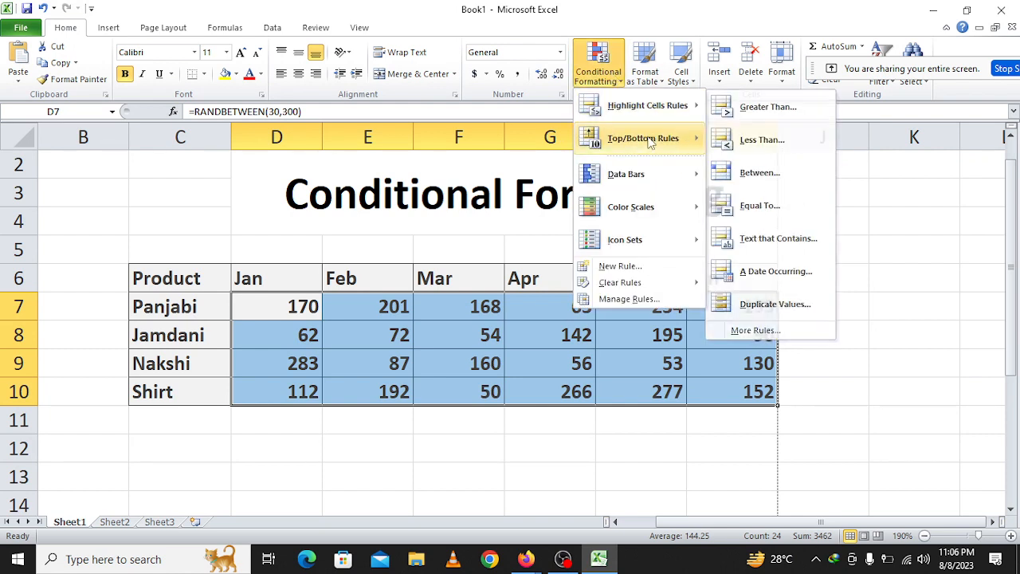
mouse_move(649, 141)
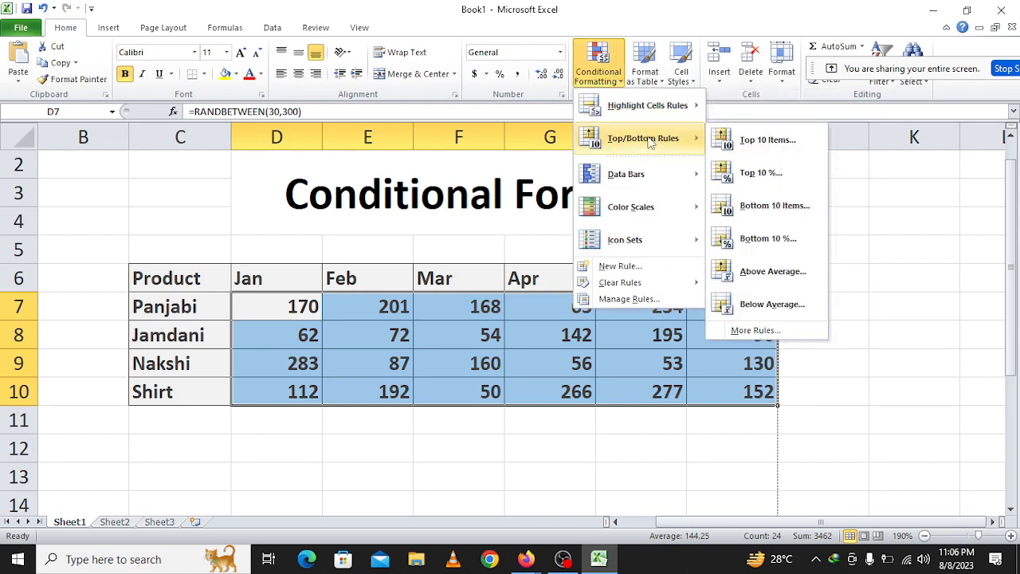
left_click(758, 185)
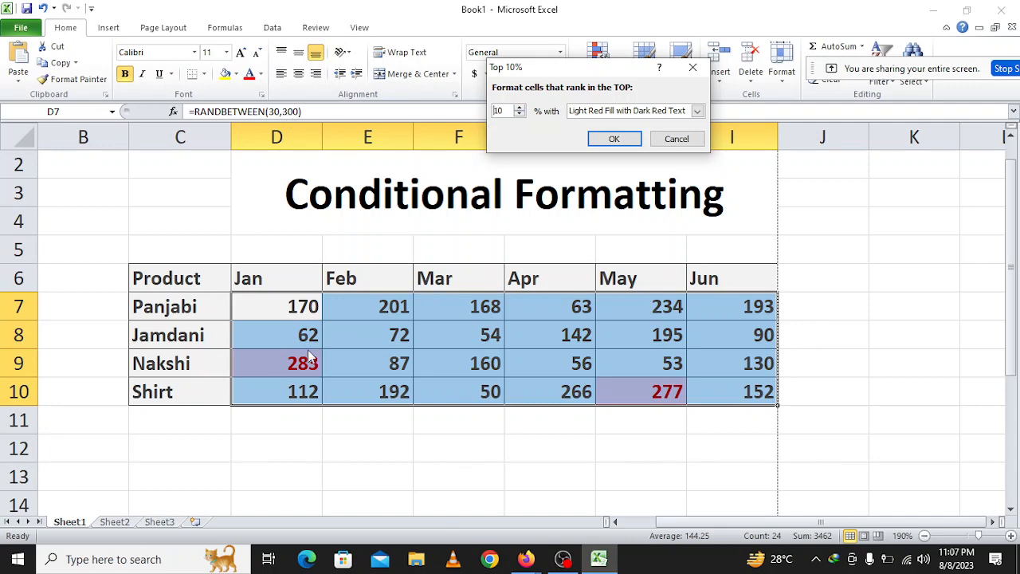
left_click(619, 111)
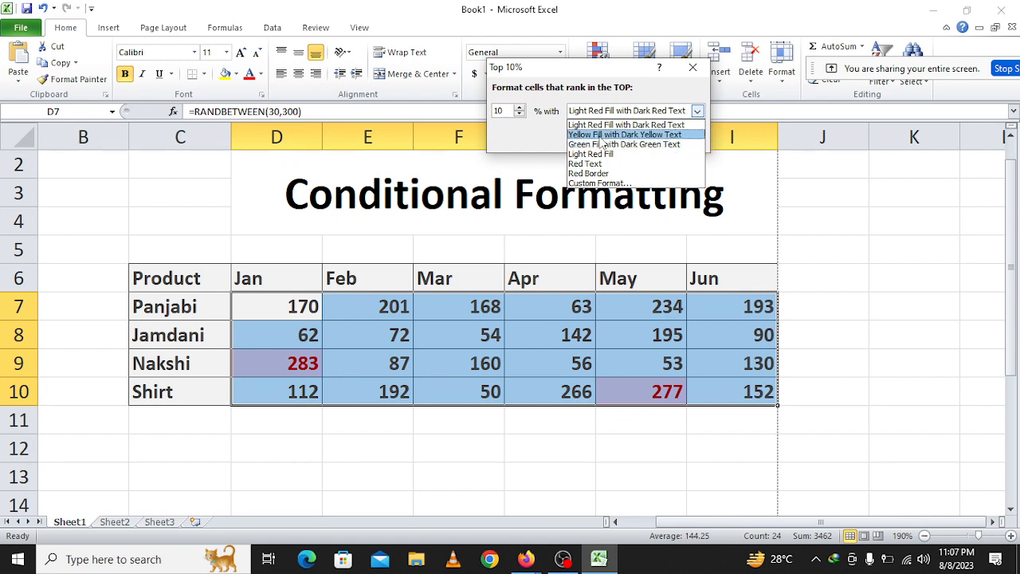
left_click(603, 135)
left_click(610, 138)
left_click(523, 458)
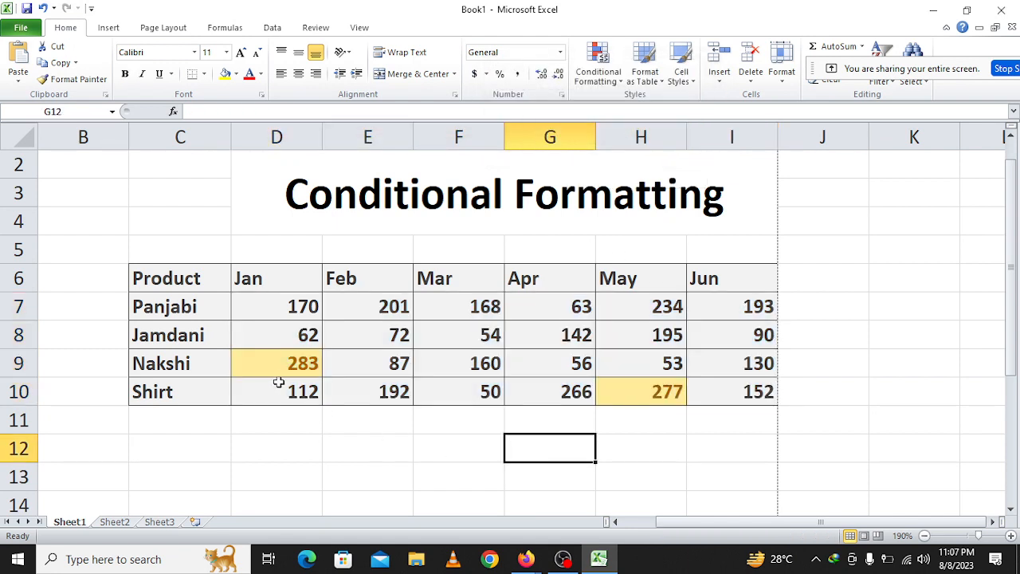
left_click(652, 388)
left_click(315, 362)
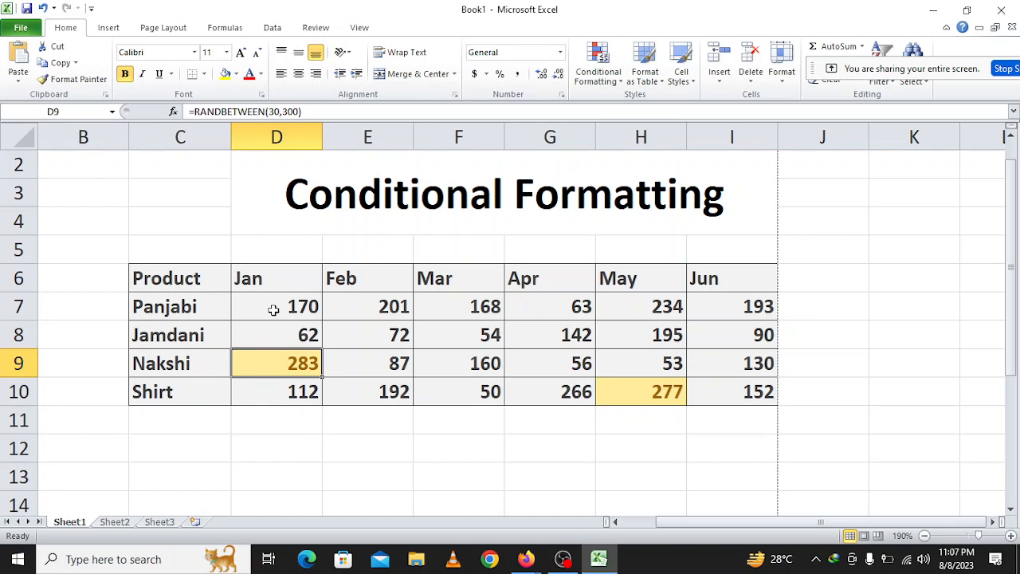
Clear the conditional formatting rules from the entire sheet.
left_click_drag(274, 310, 718, 396)
left_click(598, 67)
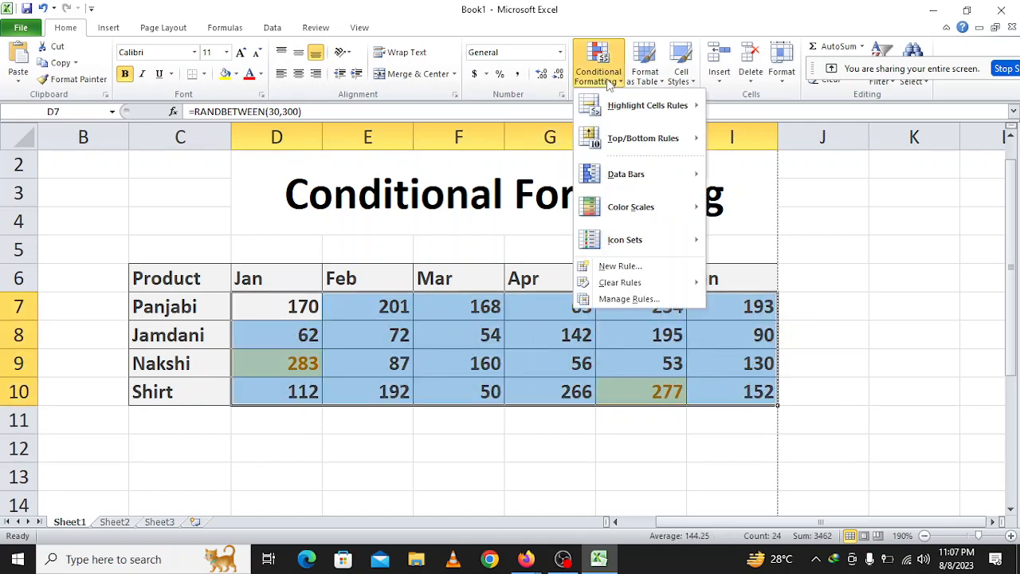
mouse_move(638, 153)
mouse_move(669, 283)
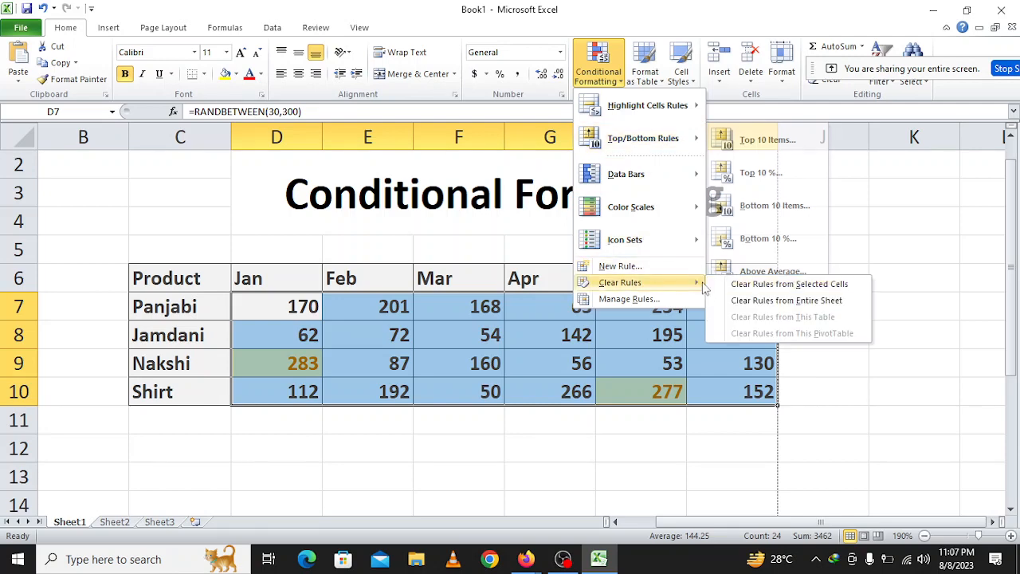
left_click(761, 299)
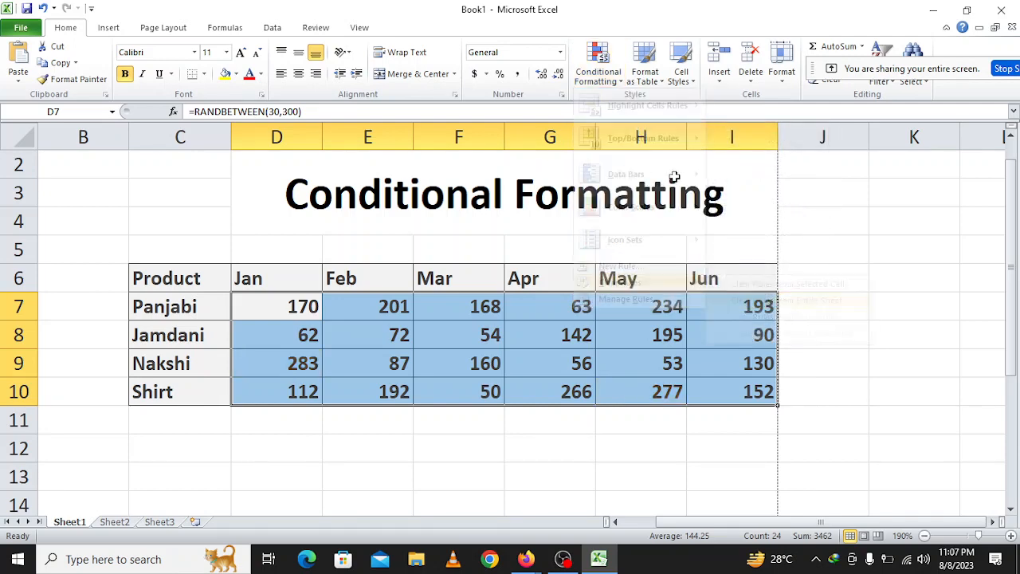
Apply a Bottom 10 % rule to D7:I10 with Green Fill with Dark Green Text, and check the highlighted cells.
left_click(598, 68)
mouse_move(692, 153)
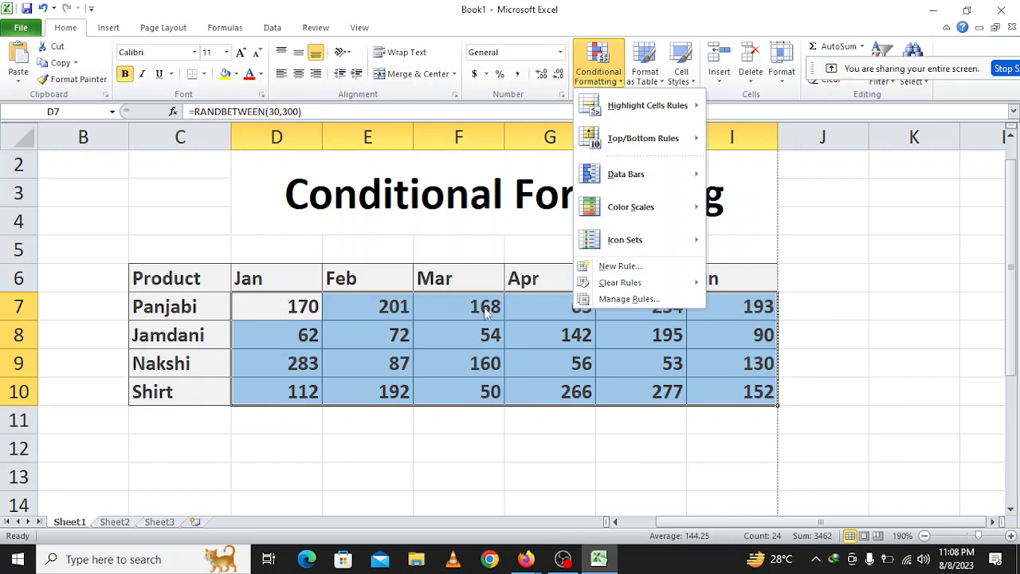
mouse_move(645, 139)
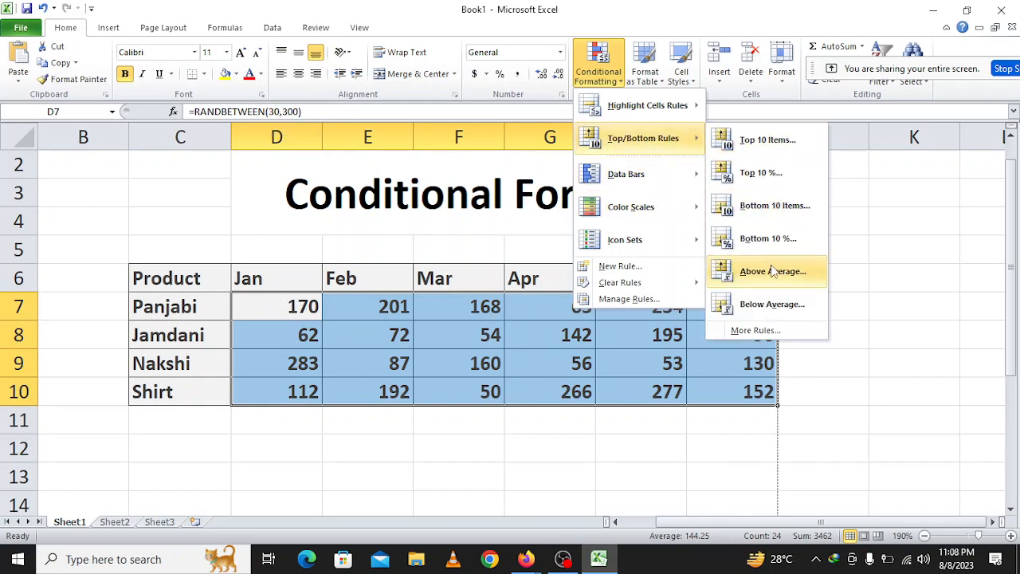
left_click(785, 240)
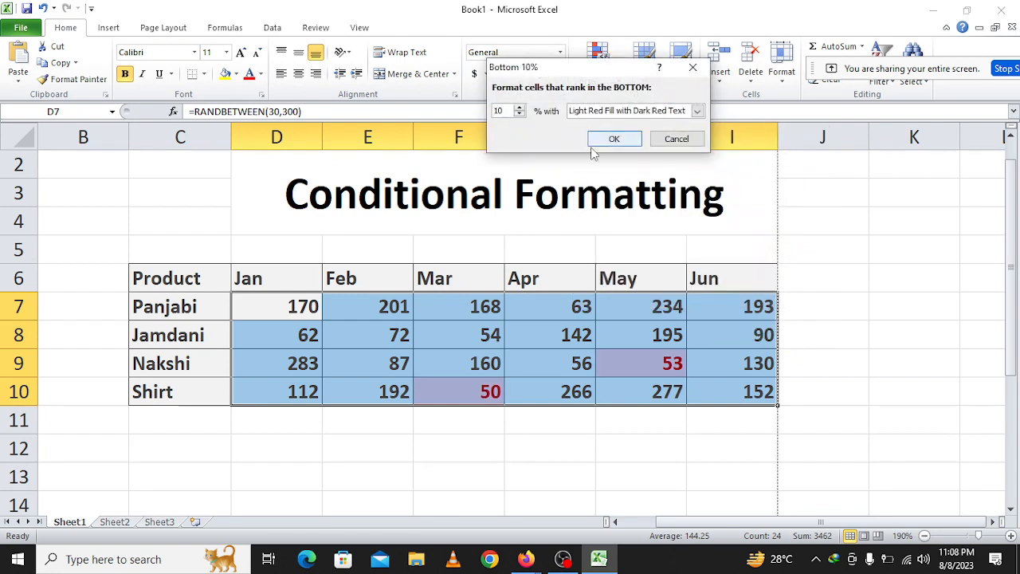
left_click(697, 111)
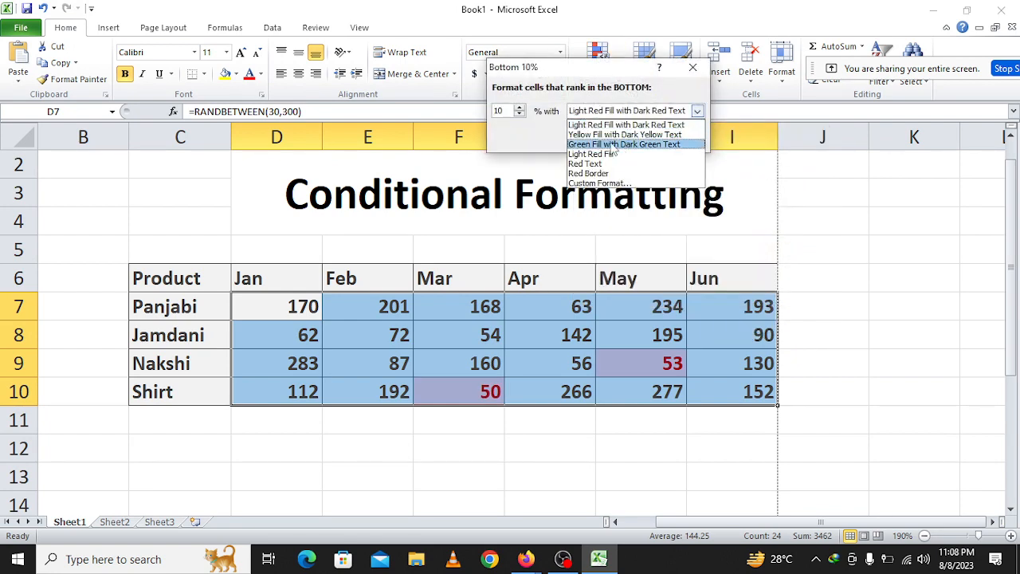
left_click(614, 145)
left_click(613, 140)
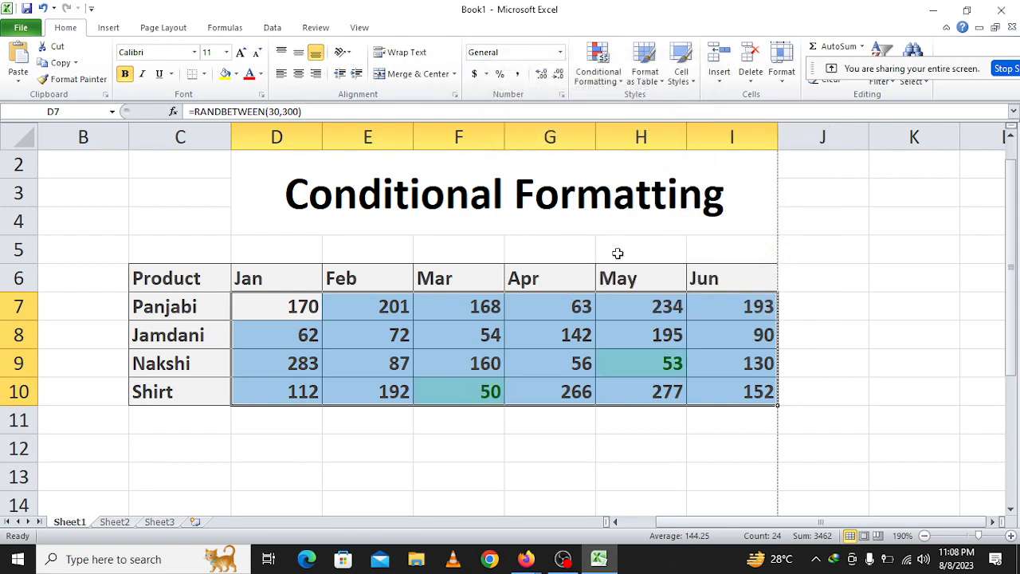
left_click(538, 438)
left_click(661, 357)
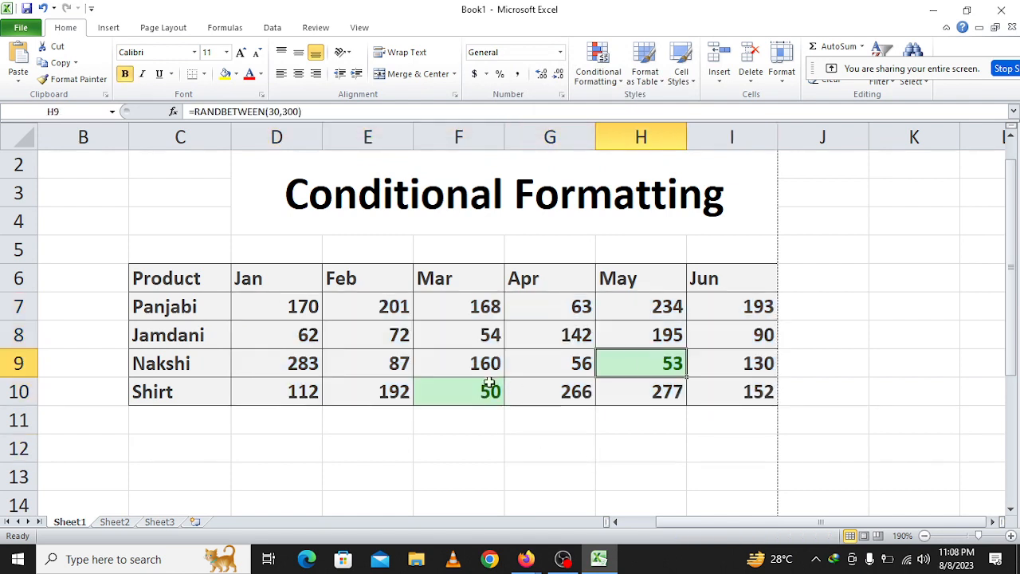
left_click(485, 383)
left_click(612, 359)
left_click(444, 394)
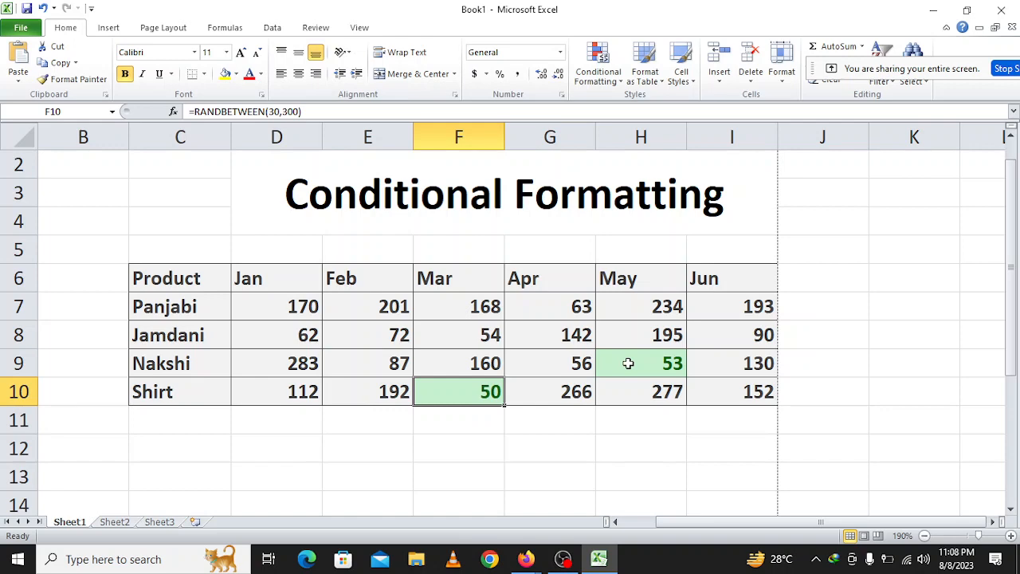
left_click(599, 68)
mouse_move(628, 142)
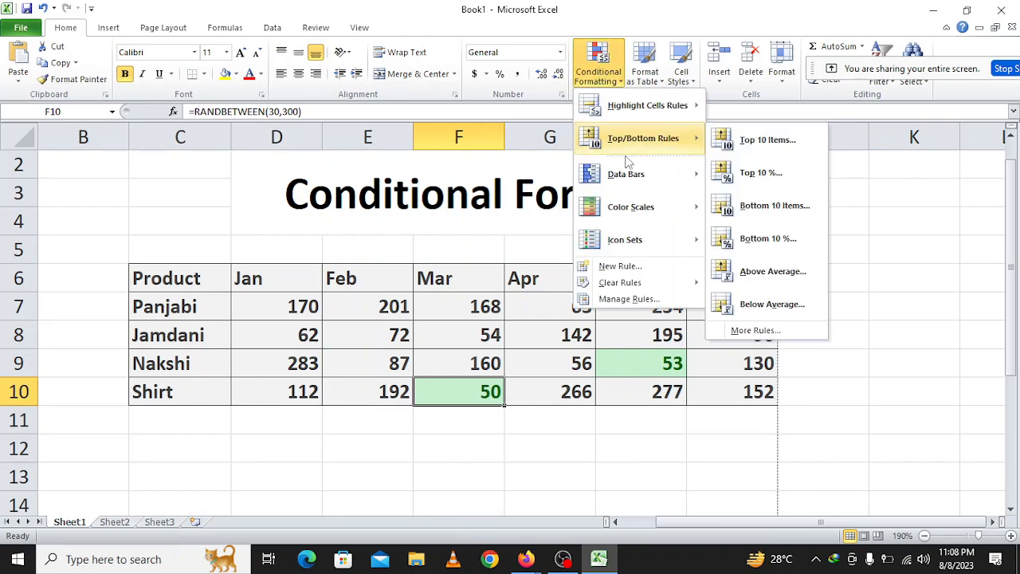
left_click(778, 179)
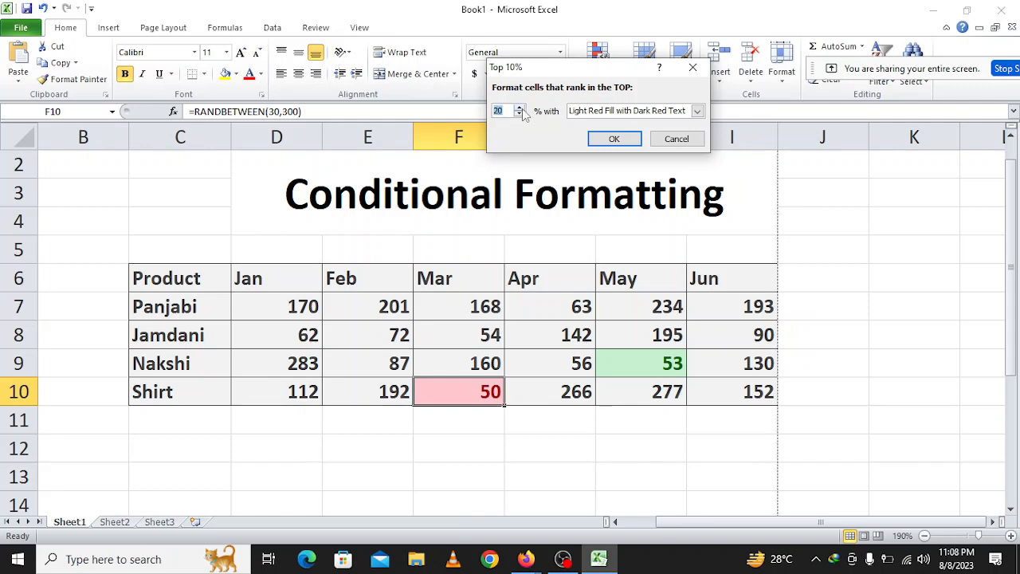
left_click(676, 138)
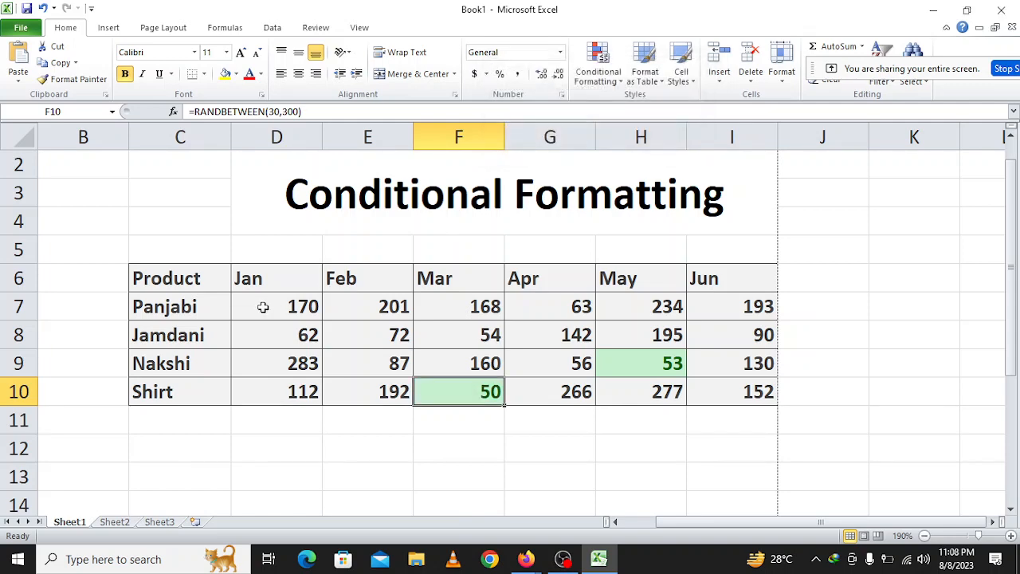
Clear the Bottom 10 % rule from the selected monthly values D7:I10.
left_click_drag(262, 306, 694, 389)
left_click(598, 64)
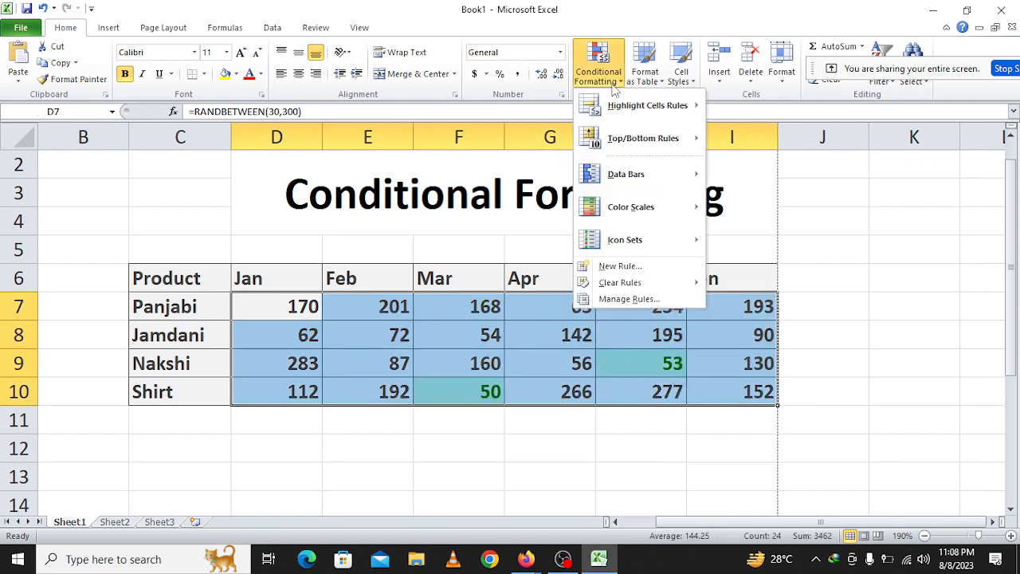
mouse_move(706, 287)
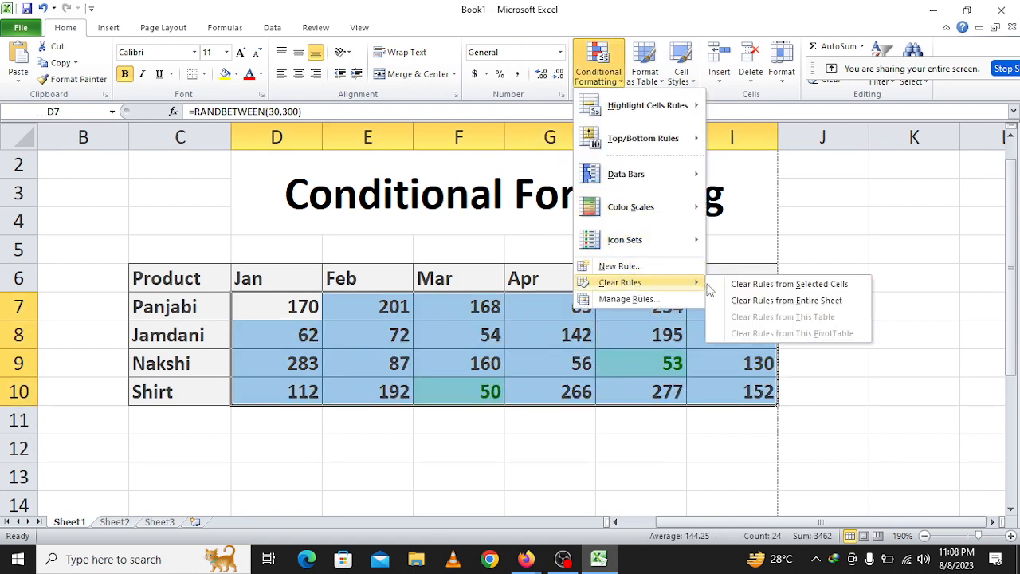
left_click(765, 284)
Apply a Top 10 % rule with a raised percentage and Light Red Fill with Dark Red Text to D7:I10, and check the highlighted cells.
left_click(606, 60)
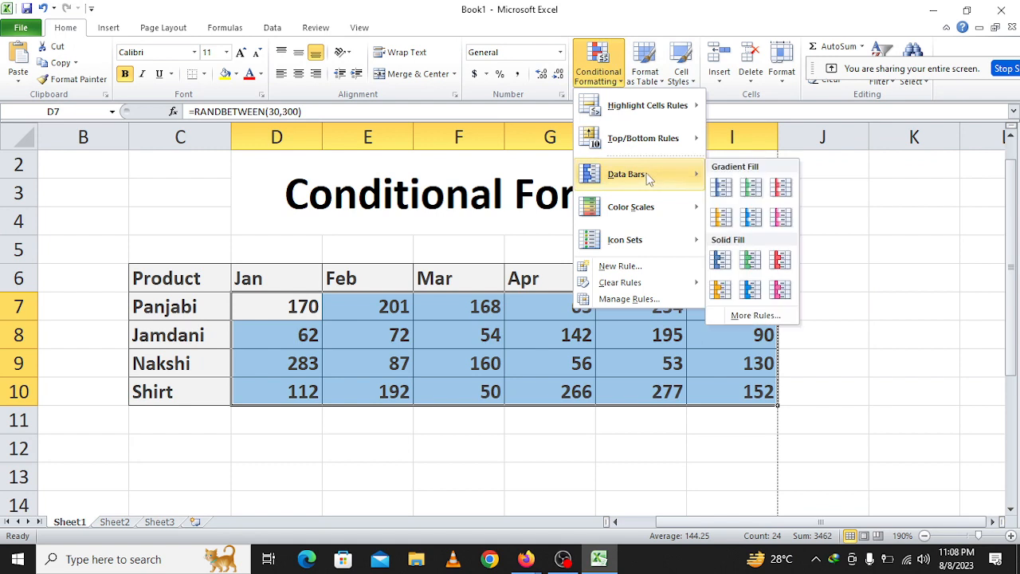
mouse_move(662, 143)
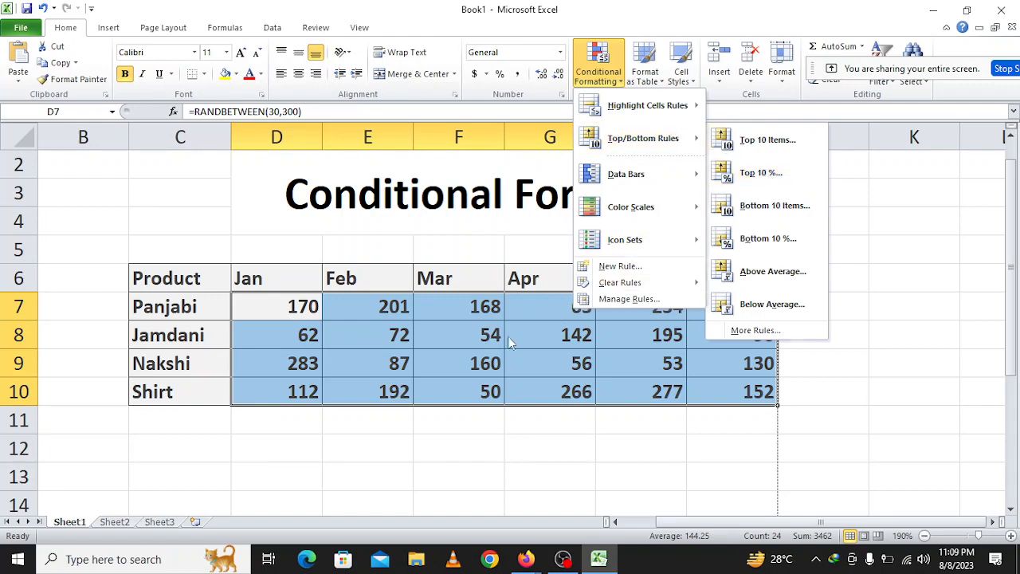
mouse_move(651, 192)
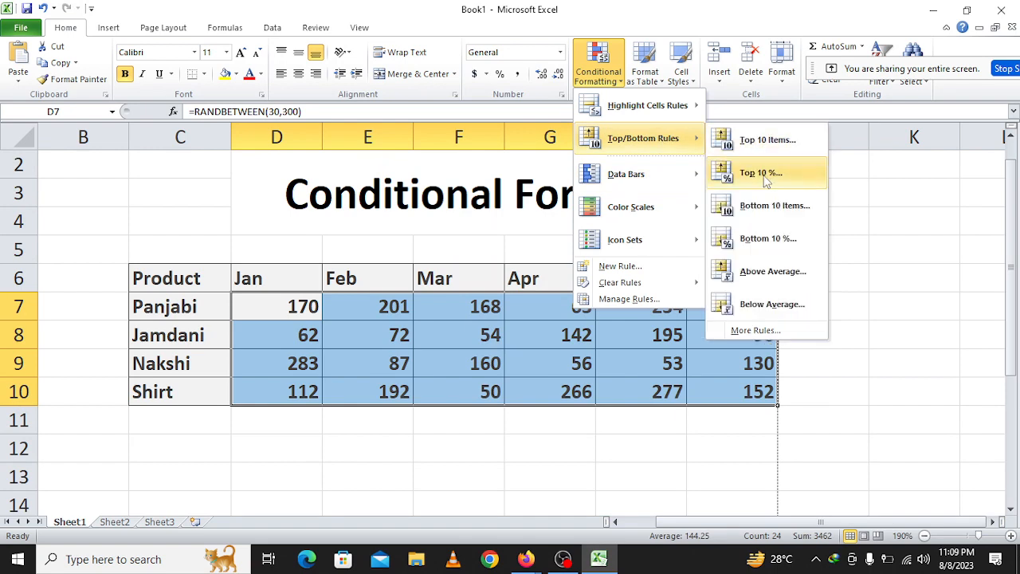
left_click(765, 181)
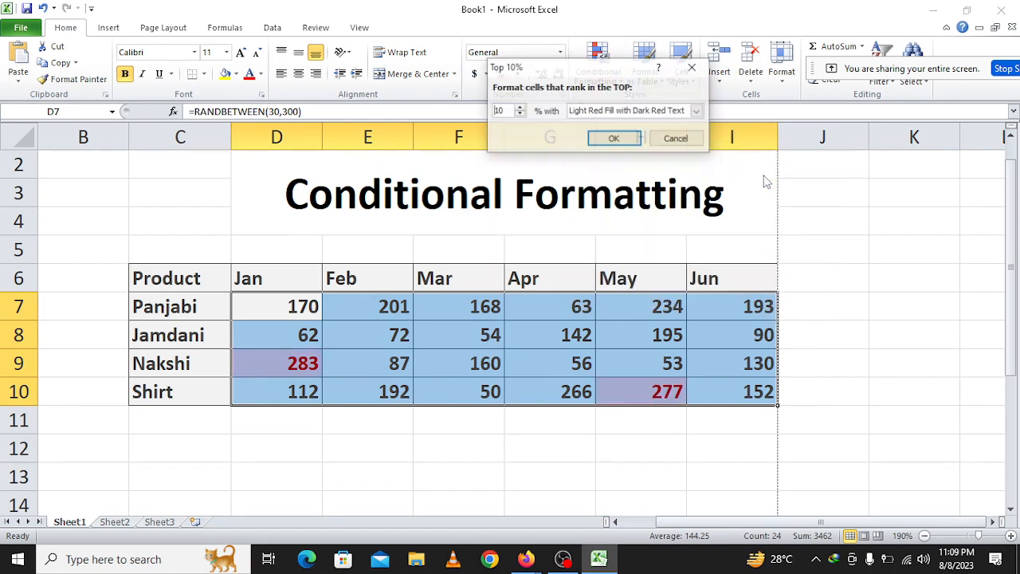
left_click(519, 107)
left_click(519, 108)
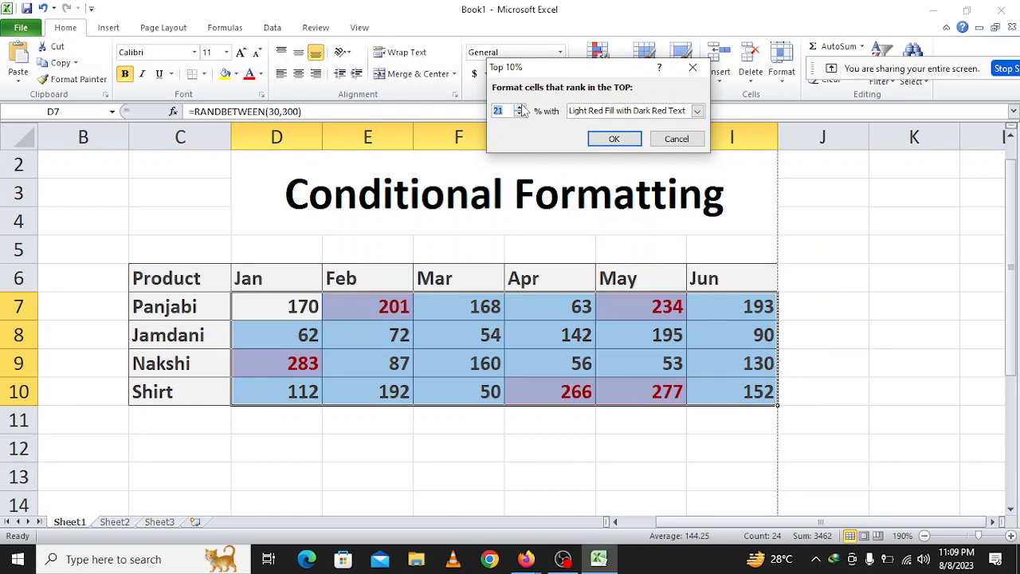
left_click(633, 142)
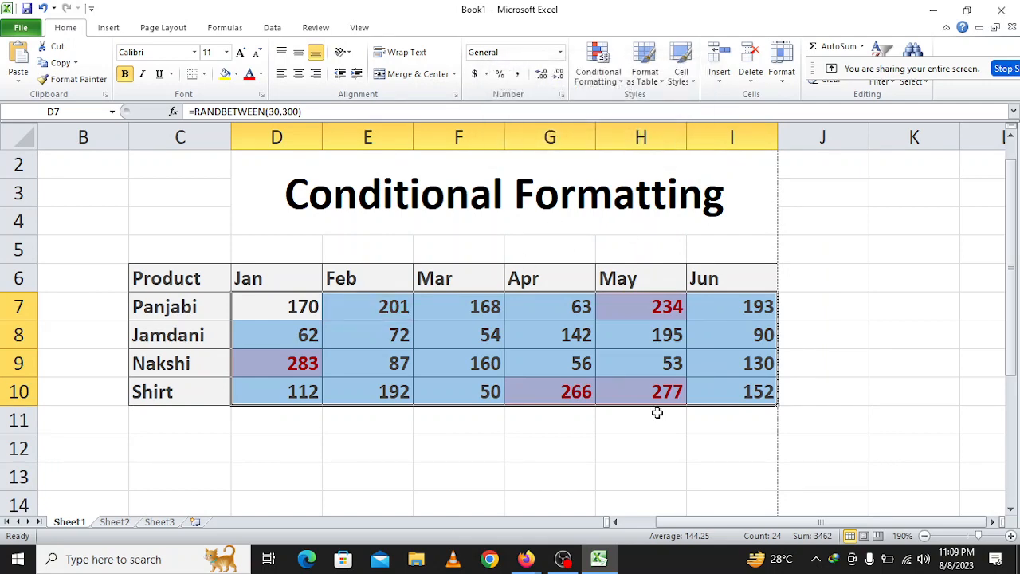
left_click(647, 387)
left_click(543, 386)
left_click(633, 315)
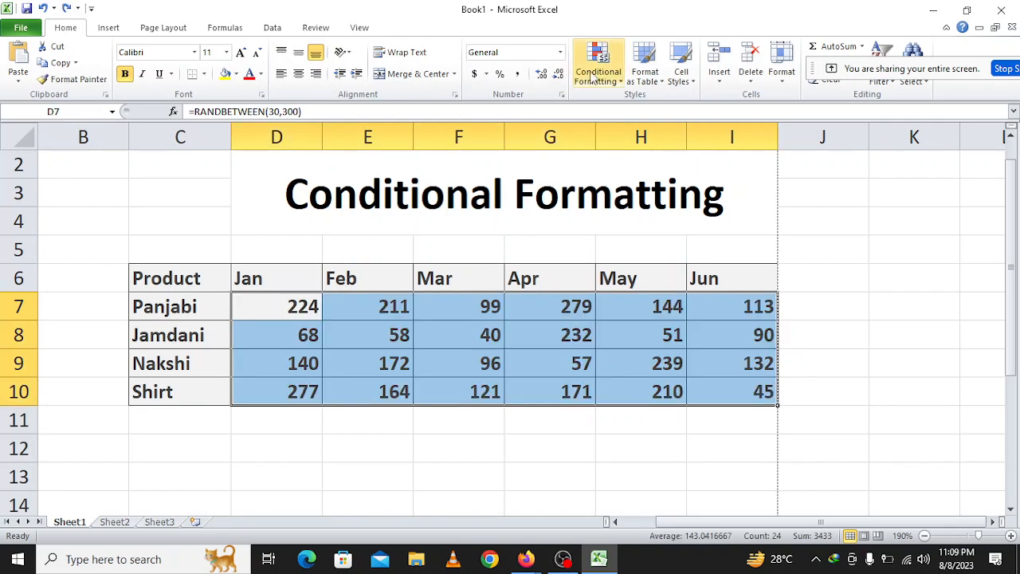
Apply a Bottom 10 % rule set to 20 % with Light Red Fill with Dark Red Text to D7:I10, and undo it.
left_click(594, 76)
mouse_move(642, 138)
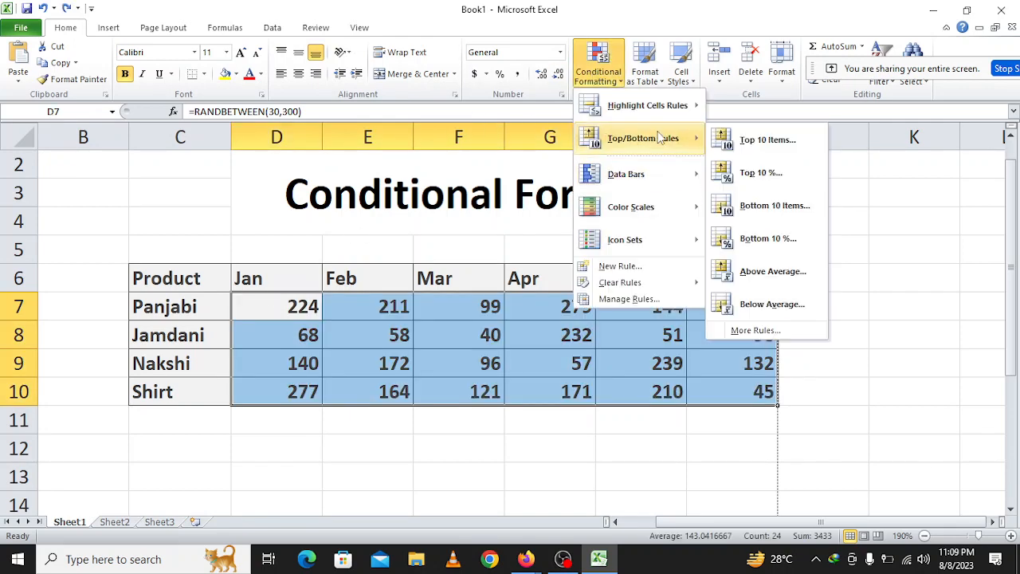
left_click(768, 239)
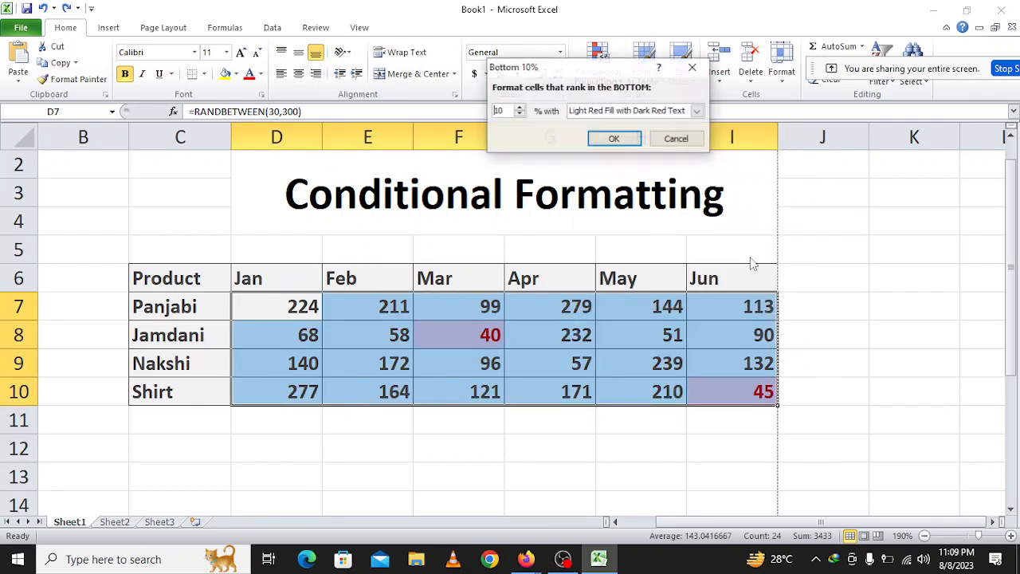
left_click(520, 109)
left_click(520, 109)
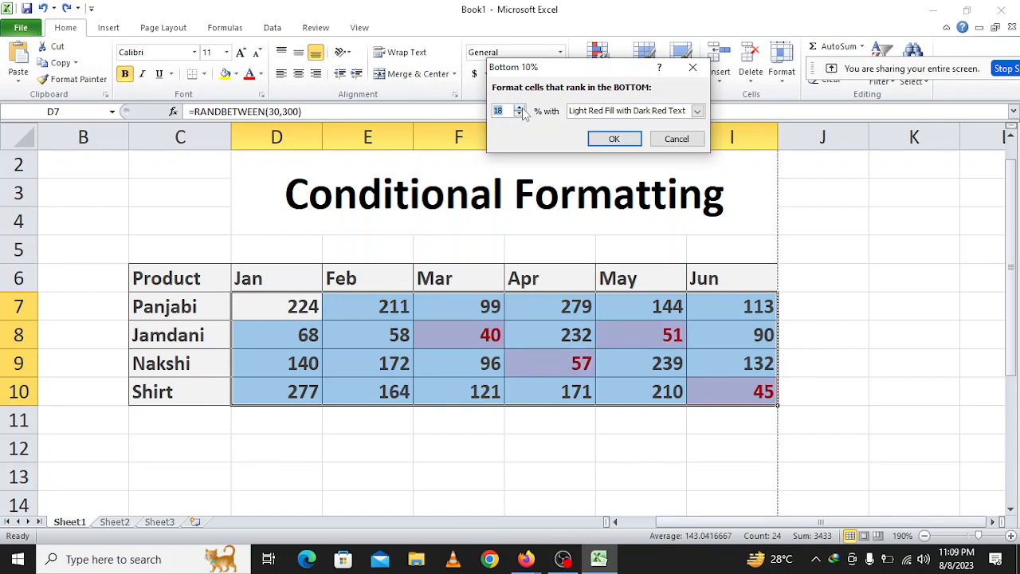
left_click(613, 140)
left_click(537, 431)
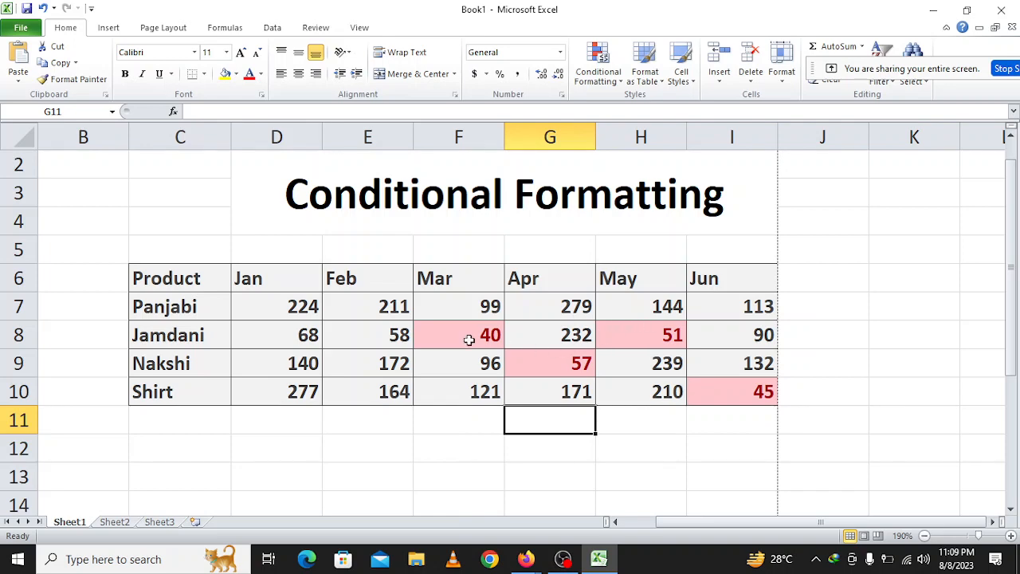
key("ctrl+z")
left_click(592, 83)
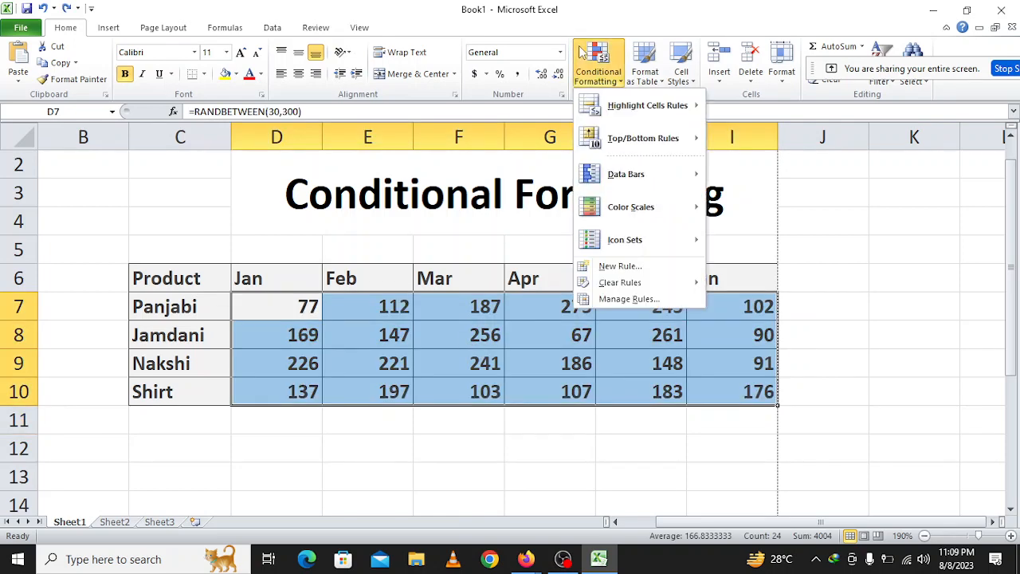
mouse_move(641, 143)
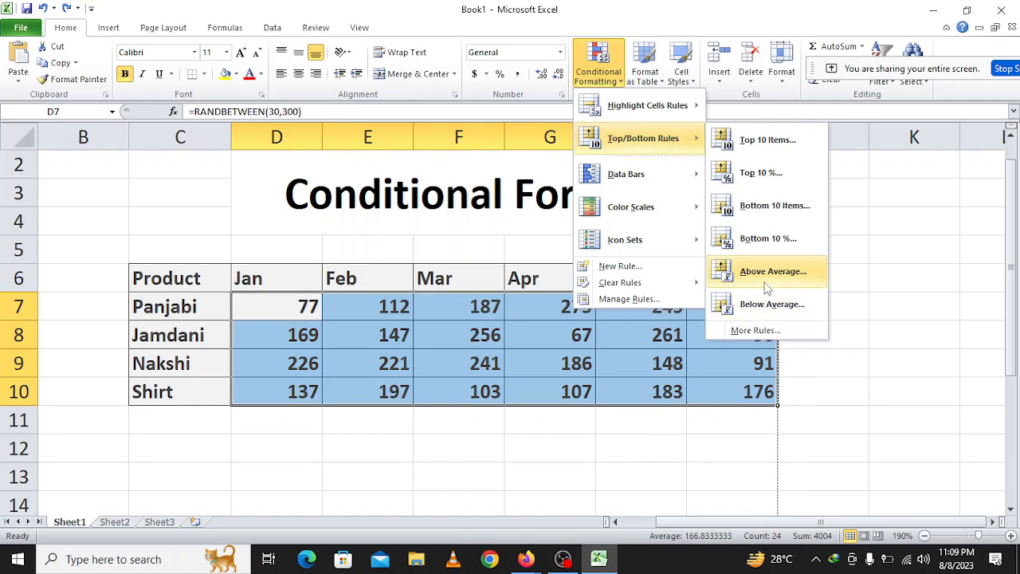
left_click(820, 355)
left_click(854, 346)
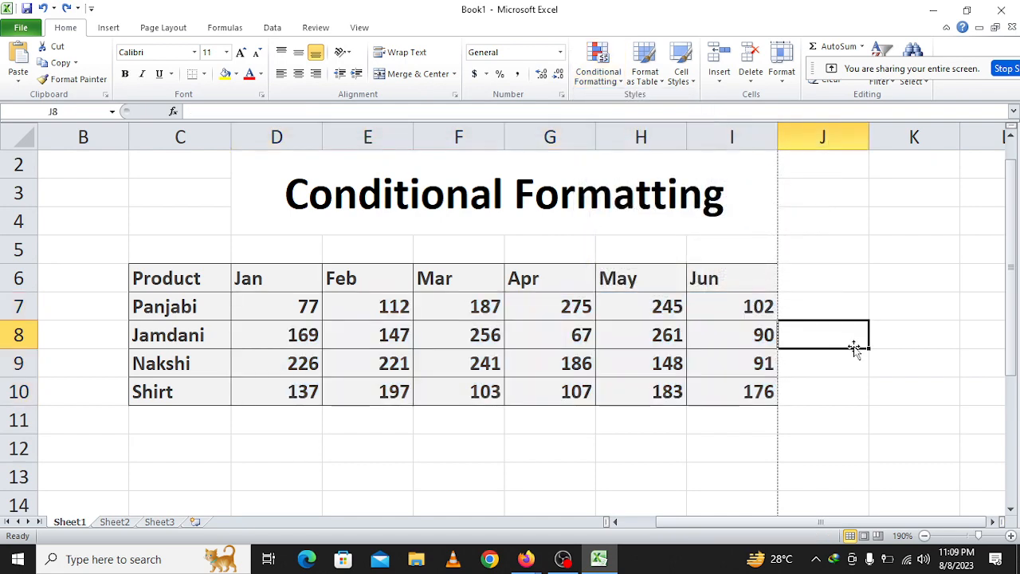
Calculate the average of all monthly values in K8 with =AVERAGE(D7:I10).
left_click(844, 362)
left_click(921, 353)
left_click(906, 337)
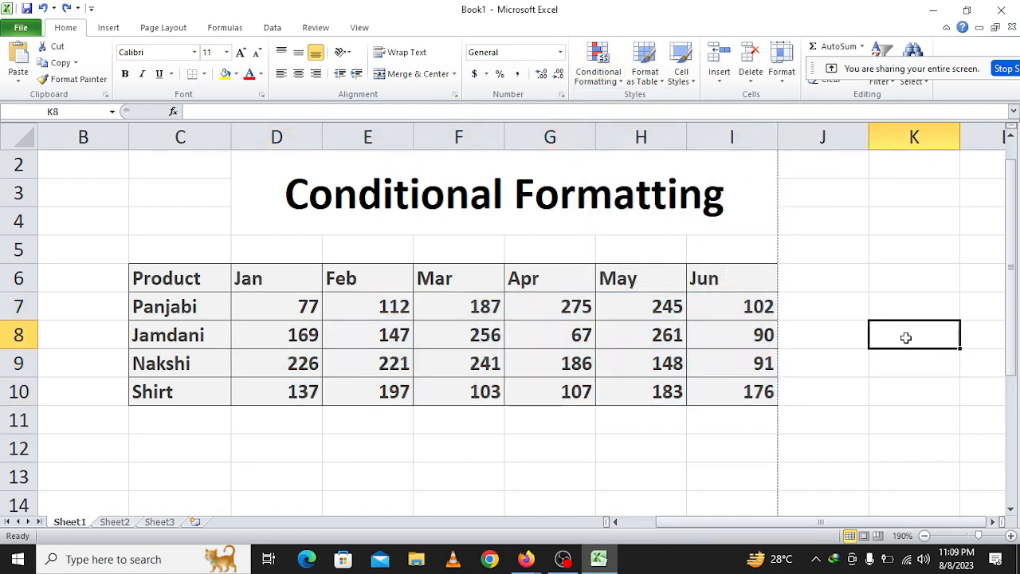
type("=")
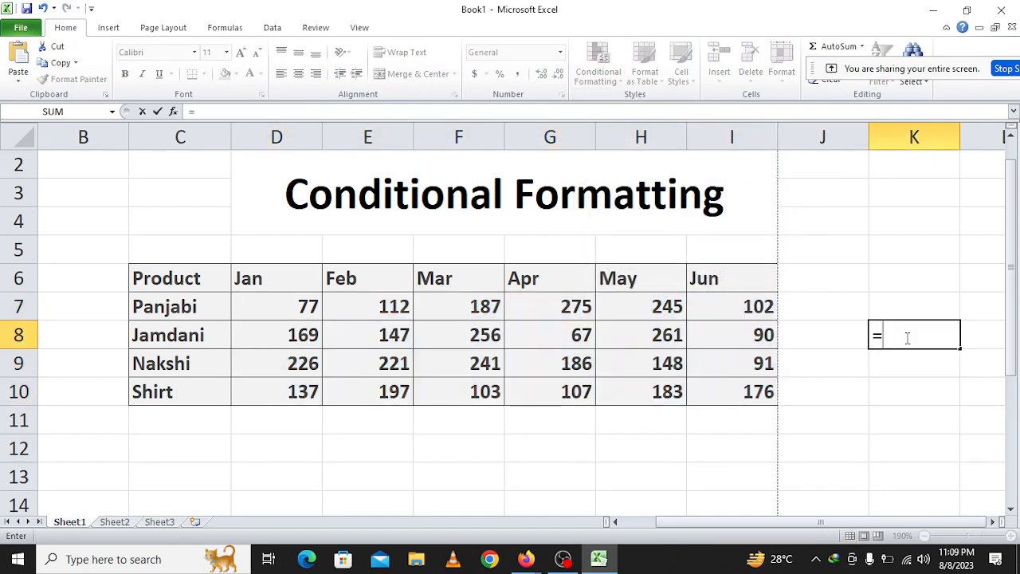
type("aver")
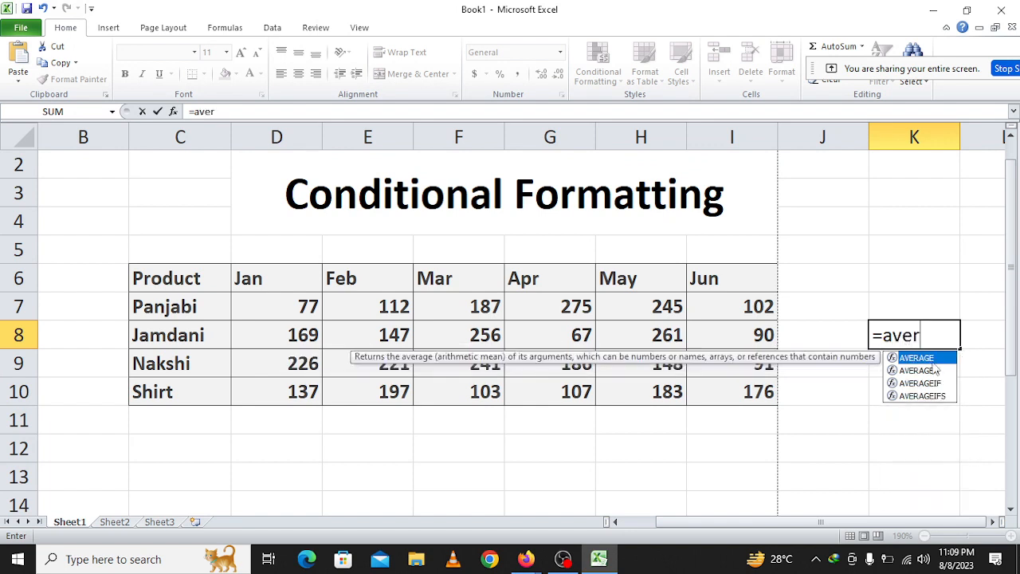
double_click(931, 358)
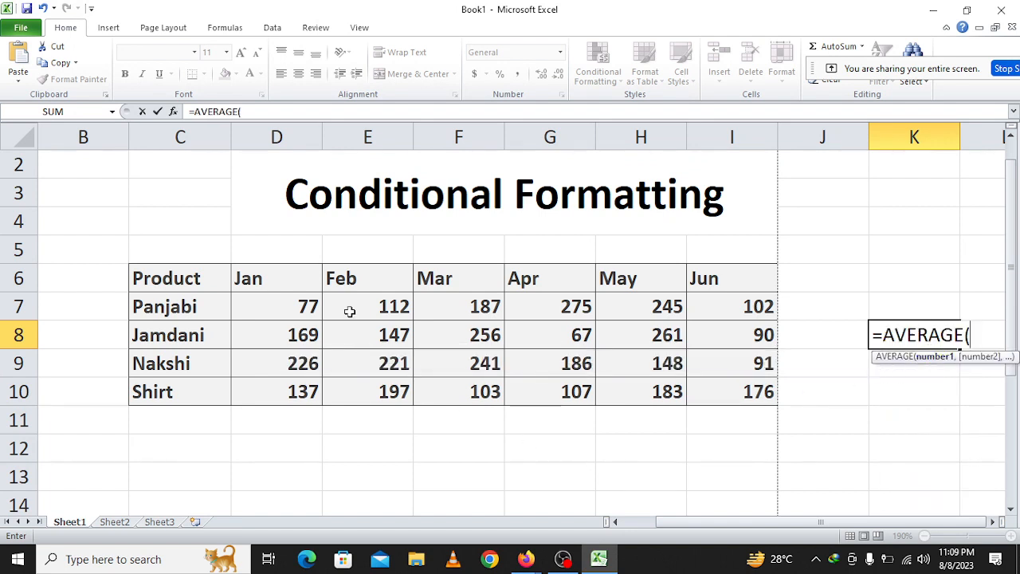
left_click_drag(304, 302, 748, 394)
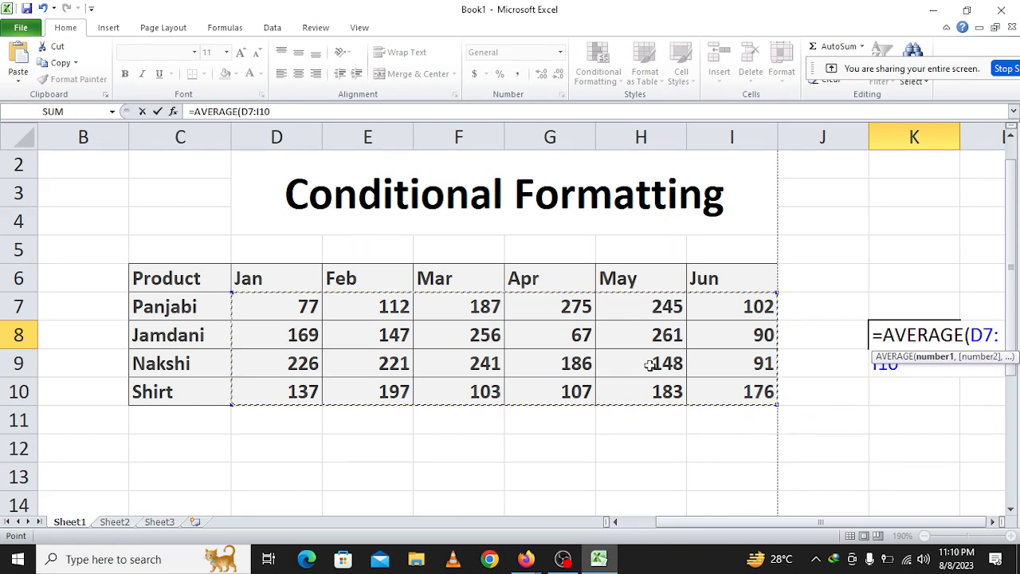
key("Return")
left_click(902, 334)
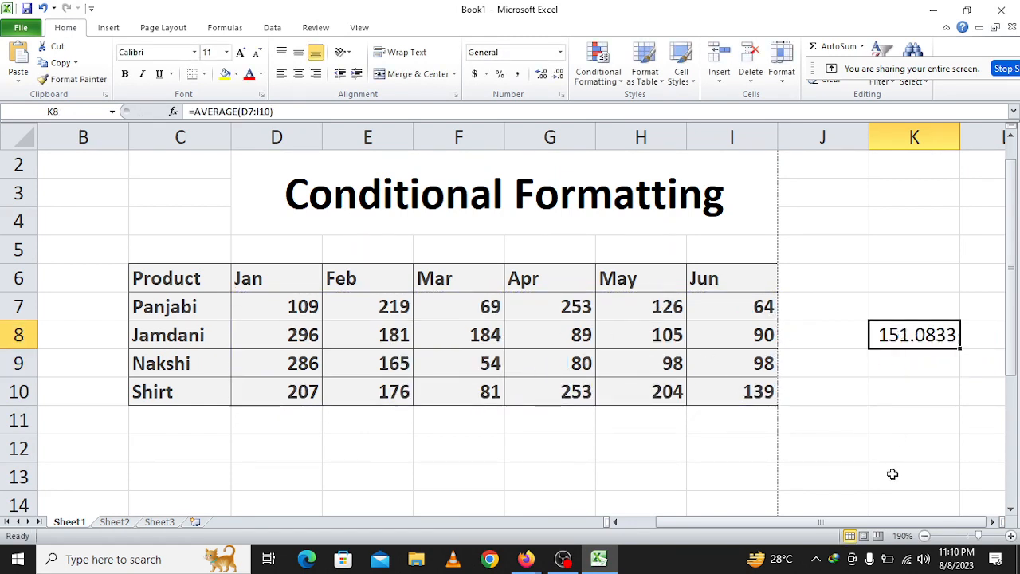
Apply an Above Average rule with Yellow Fill with Dark Yellow Text to D7:I10, and undo it after comparing with K8.
left_click(290, 313)
left_click_drag(290, 313, 733, 378)
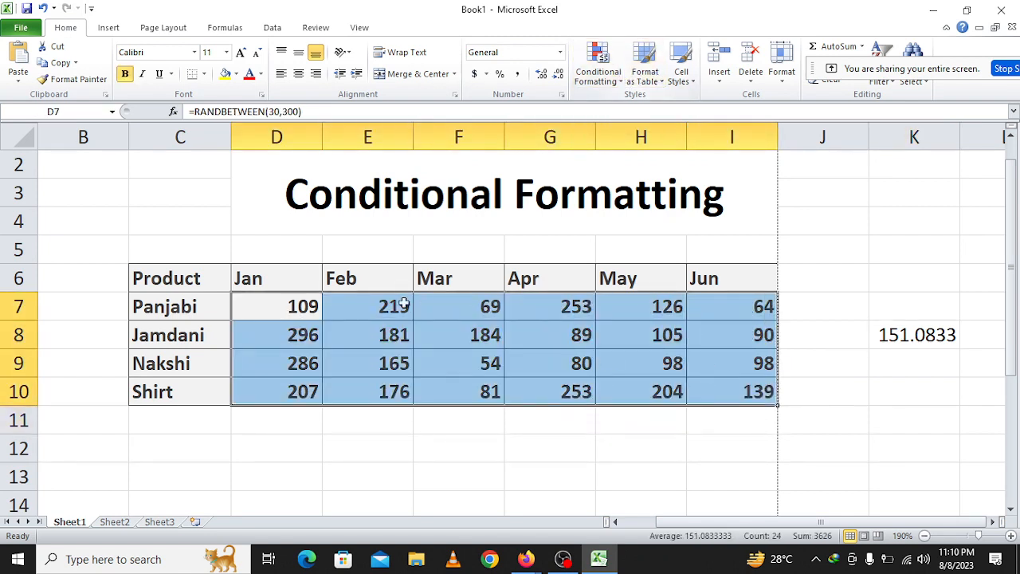
left_click(601, 83)
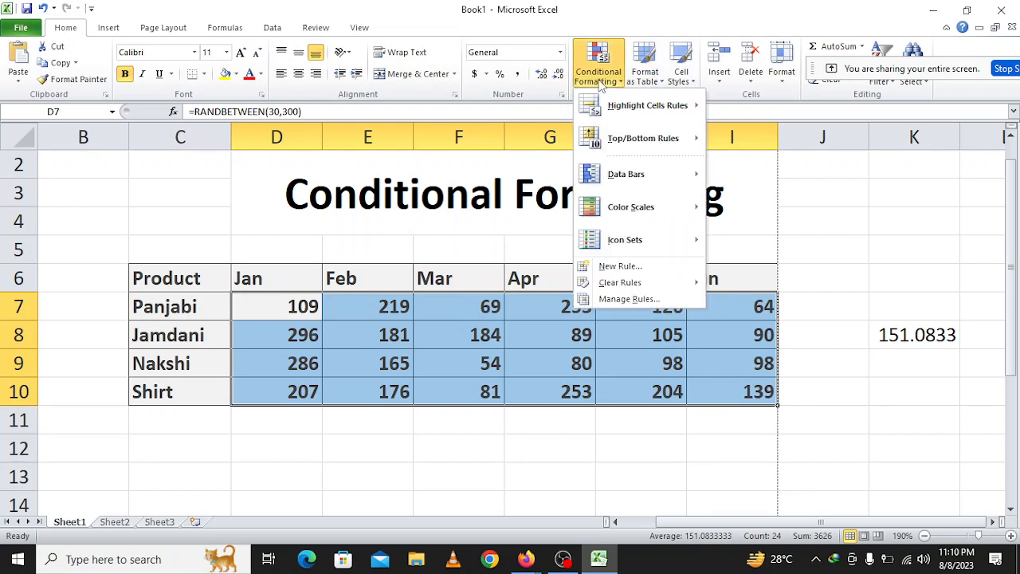
mouse_move(648, 105)
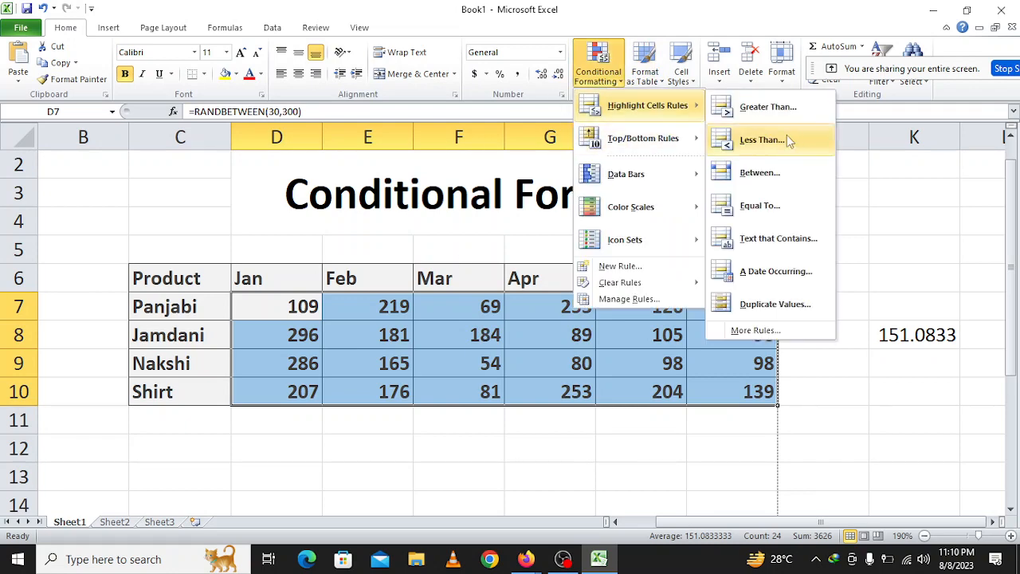
mouse_move(677, 140)
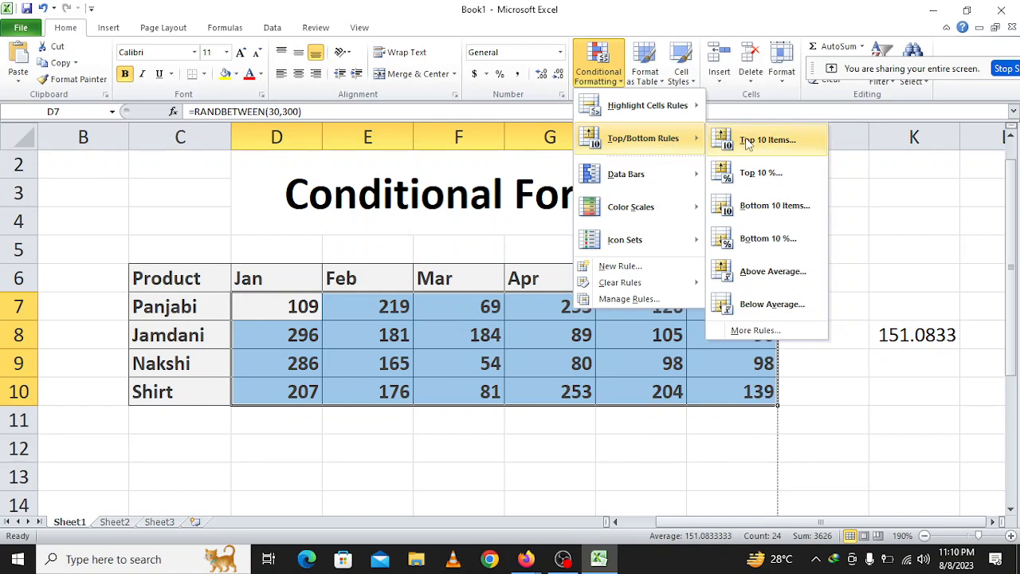
left_click(774, 272)
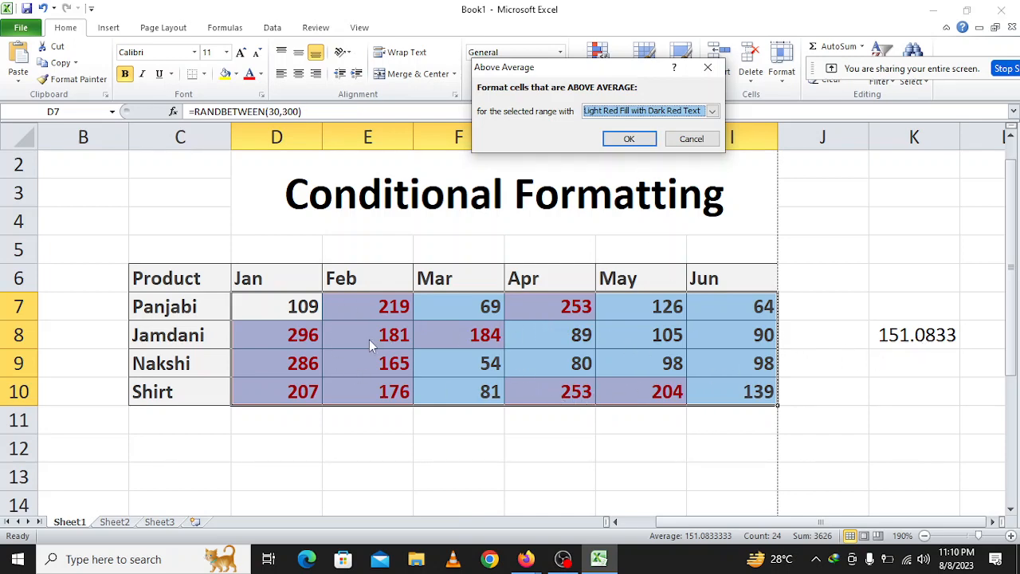
left_click(637, 111)
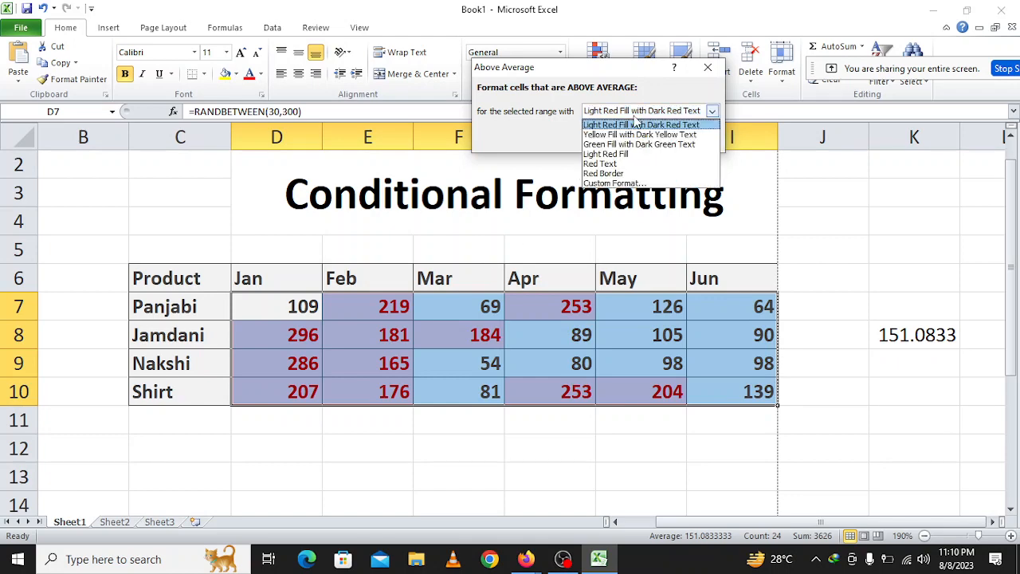
left_click(627, 136)
left_click(630, 140)
left_click(604, 432)
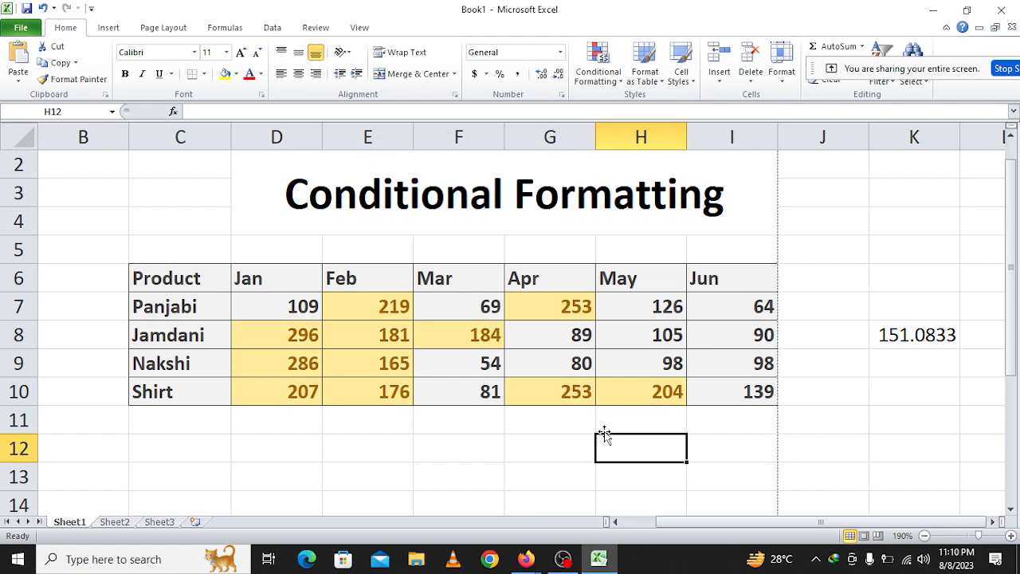
left_click(913, 339)
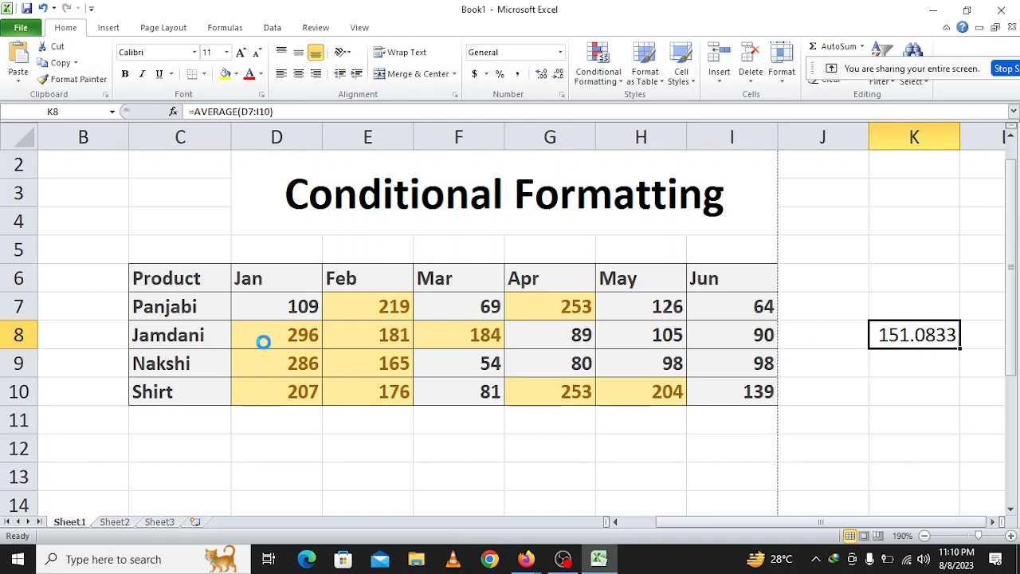
key("ctrl+z")
Apply a Below Average rule to D7:I10 with Green Fill with Dark Green Text.
left_click(598, 65)
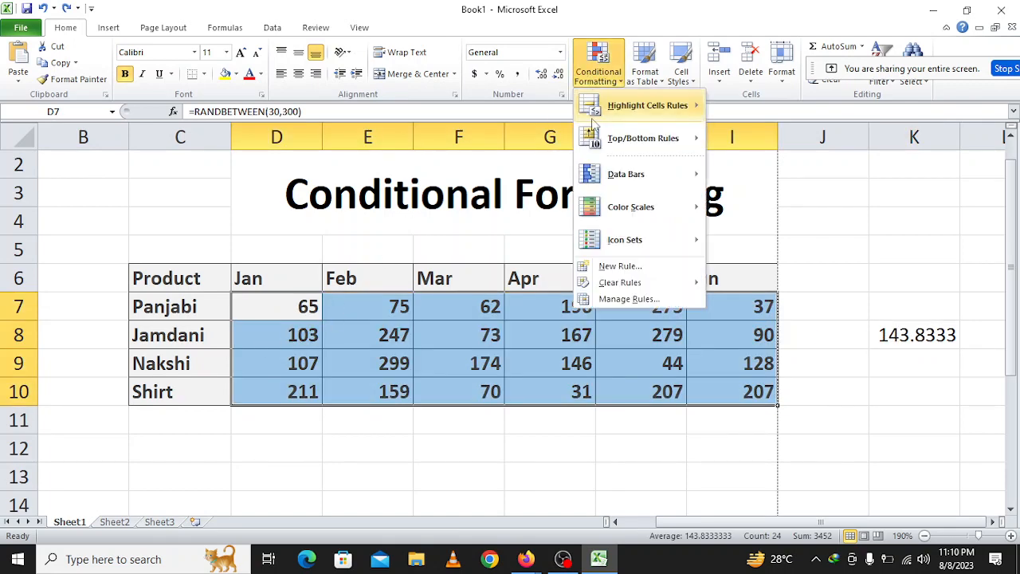
mouse_move(594, 120)
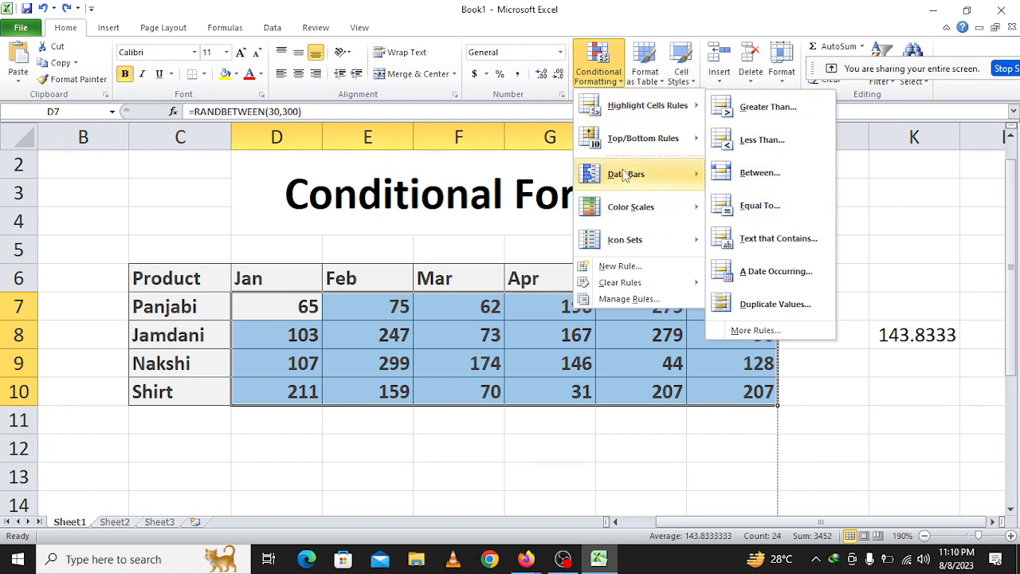
mouse_move(702, 151)
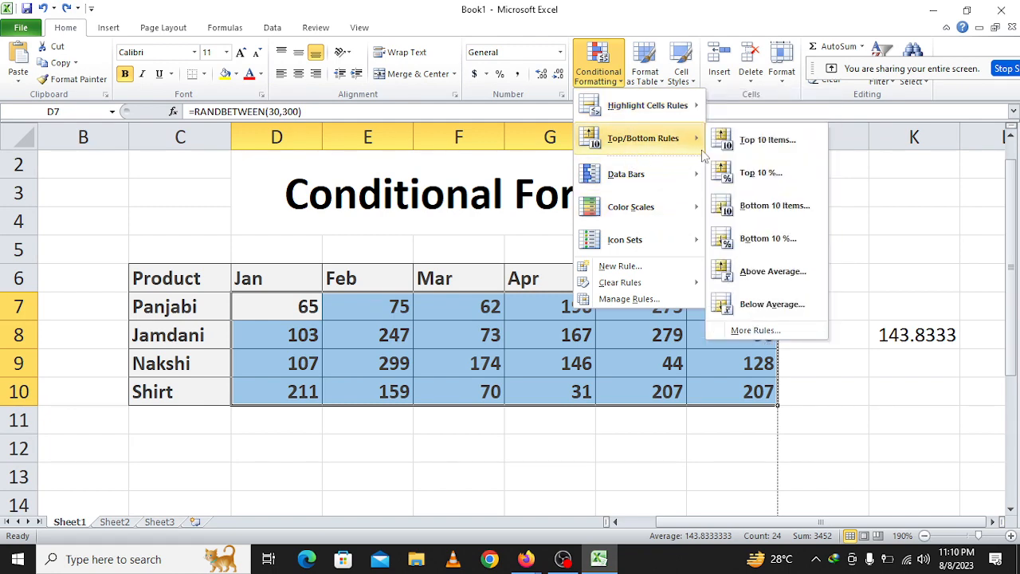
left_click(758, 308)
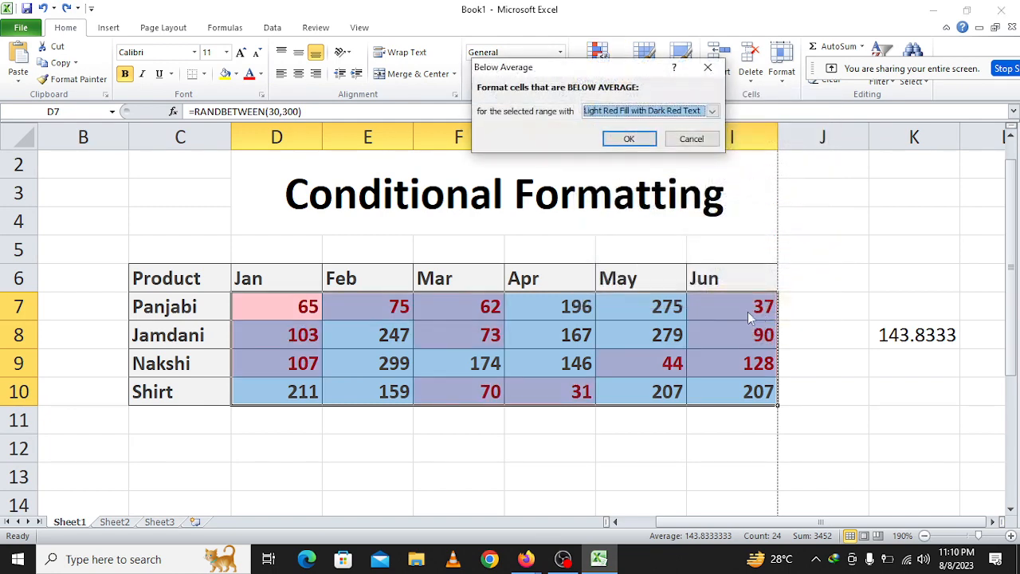
left_click(637, 112)
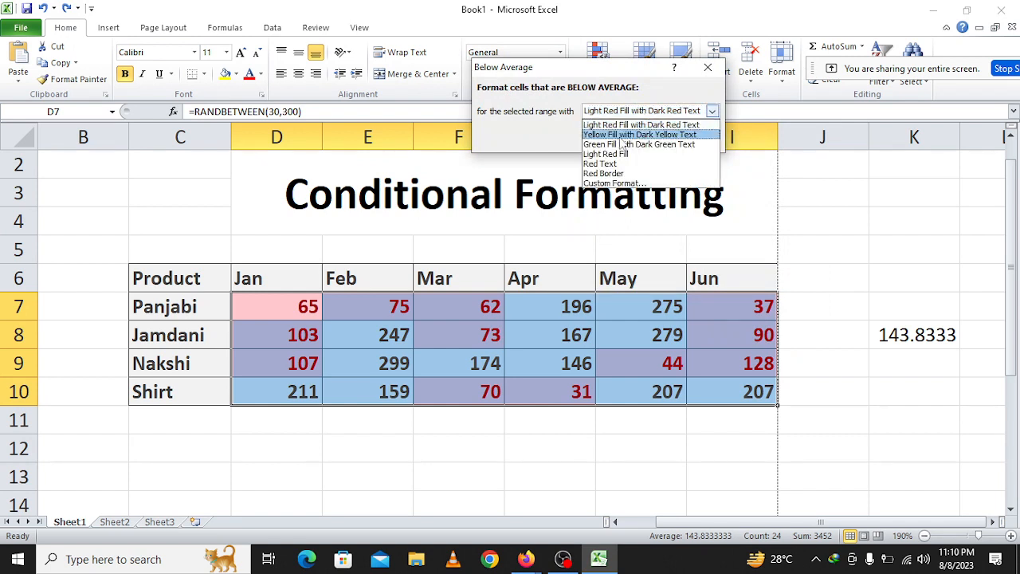
left_click(620, 144)
left_click(630, 138)
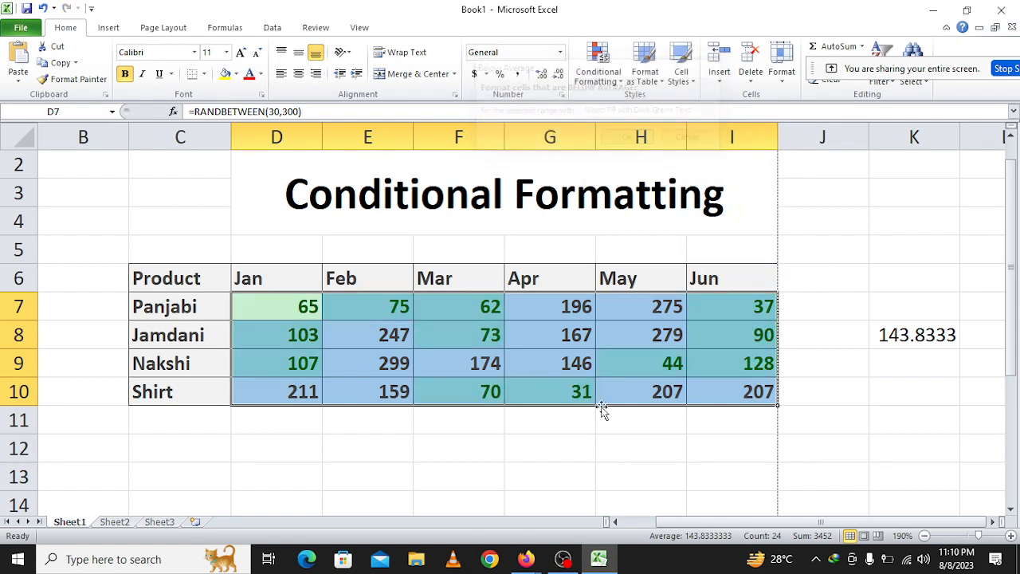
left_click(563, 484)
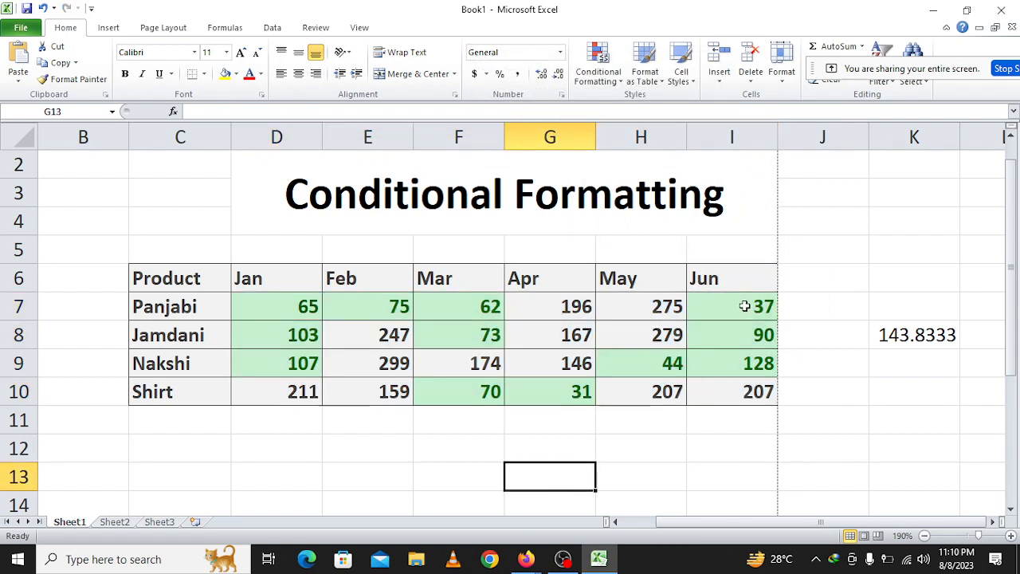
Examine the highlighted cells in the monthly values and compare them with the average in K8.
left_click(675, 369)
left_click(550, 389)
left_click(487, 392)
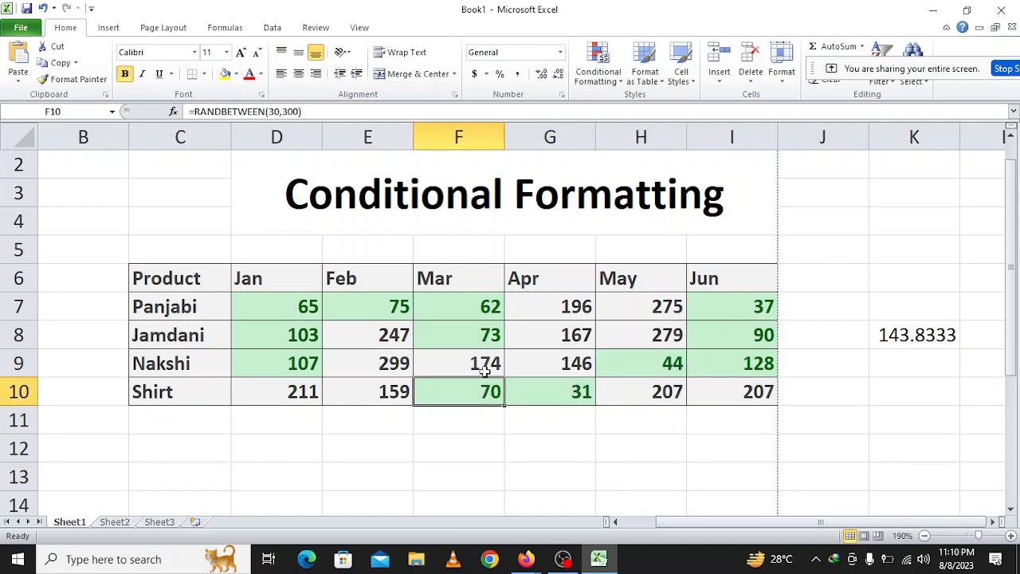
left_click(483, 369)
left_click(474, 333)
left_click(472, 313)
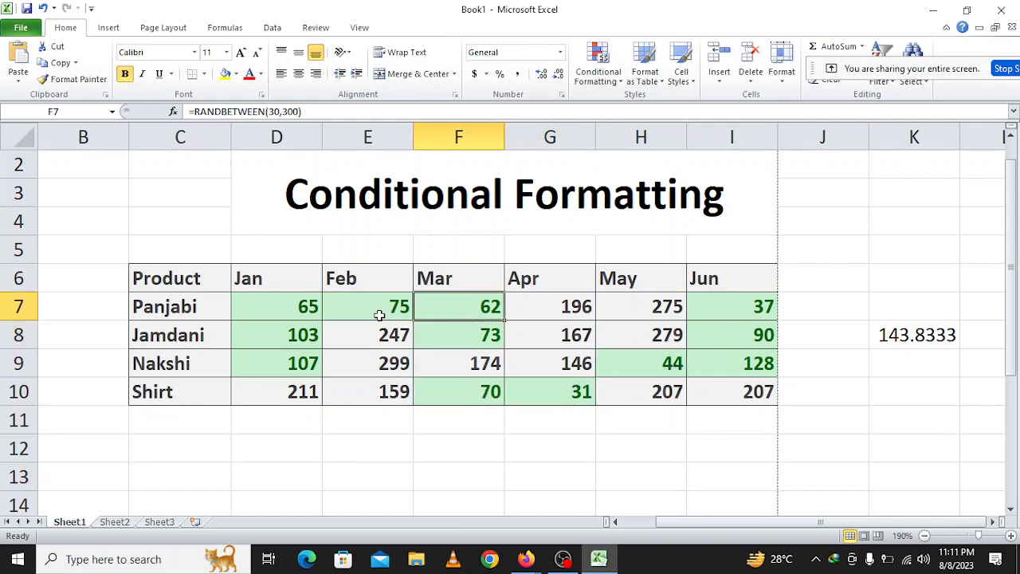
left_click_drag(290, 312, 306, 357)
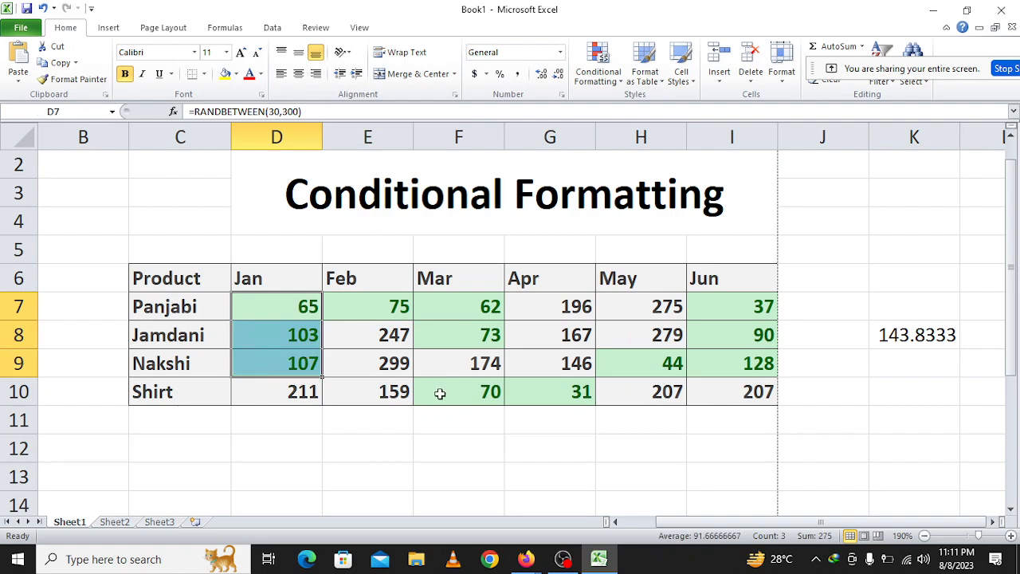
left_click(440, 393)
left_click(470, 312)
left_click(467, 335)
left_click(574, 394)
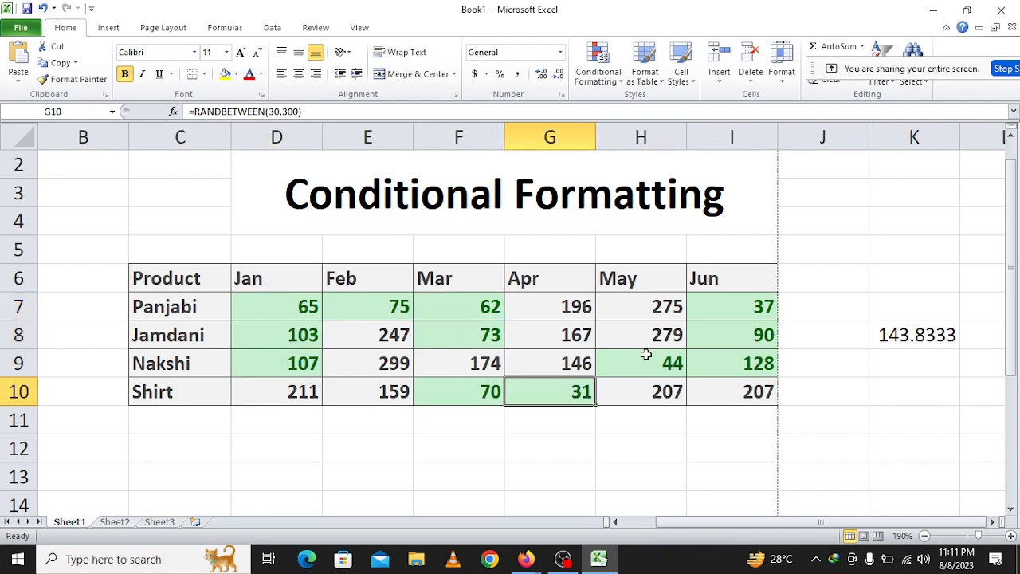
left_click(646, 355)
left_click(576, 559)
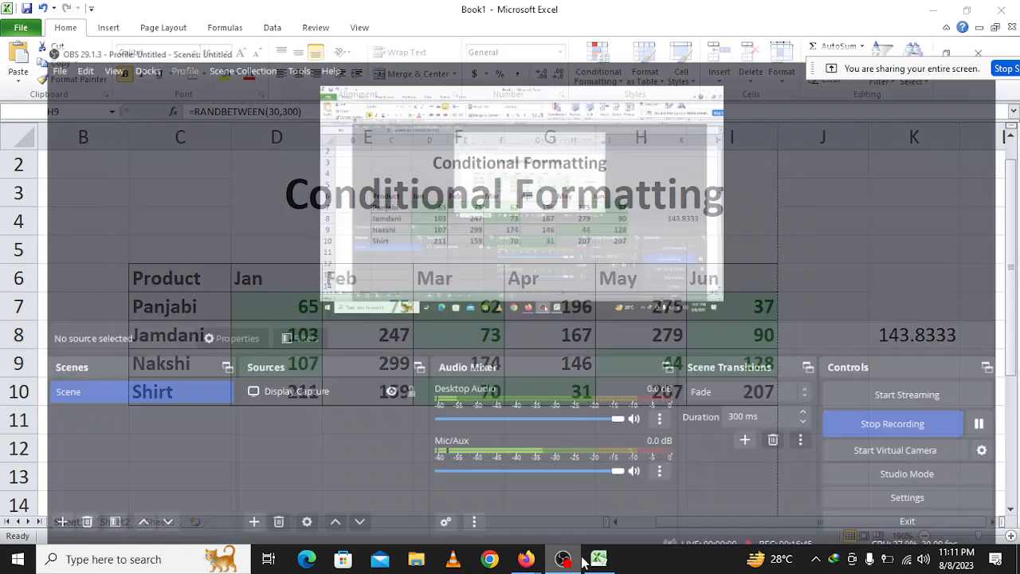